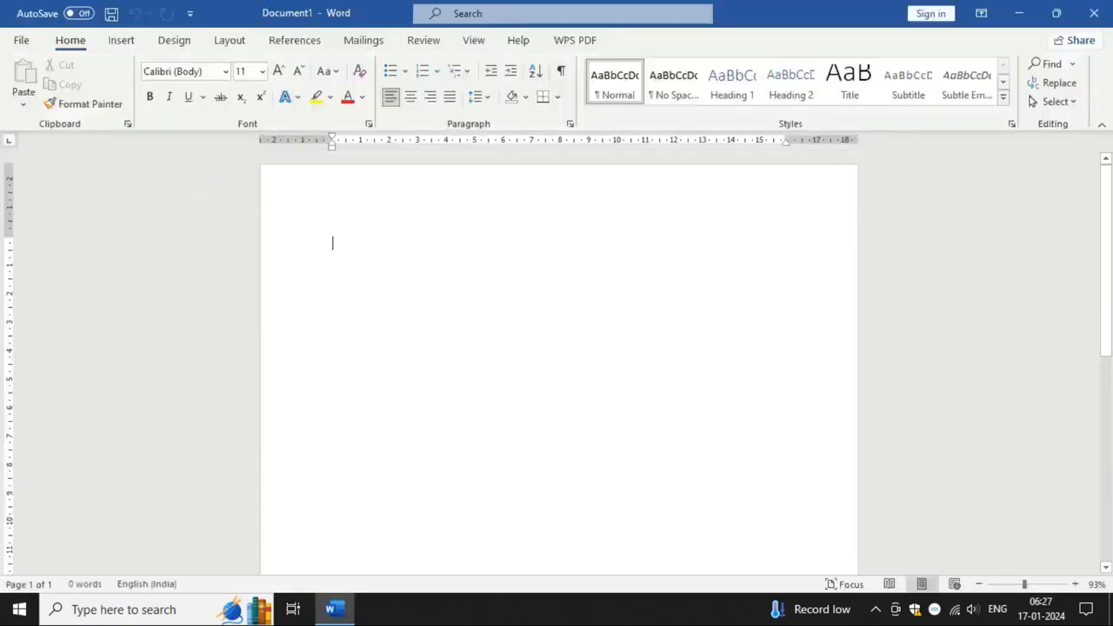
# Step: Generate sample paragraphs in the blank document with the =rand() formula
pyautogui.write('=rand(')
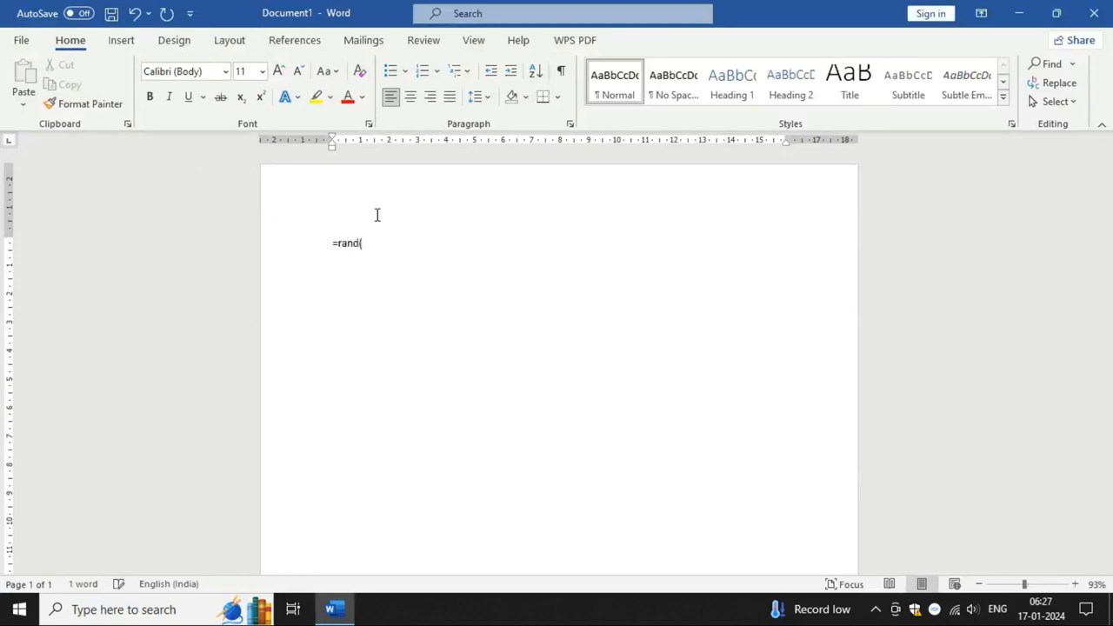
pyautogui.write(')')
pyautogui.press('Return')
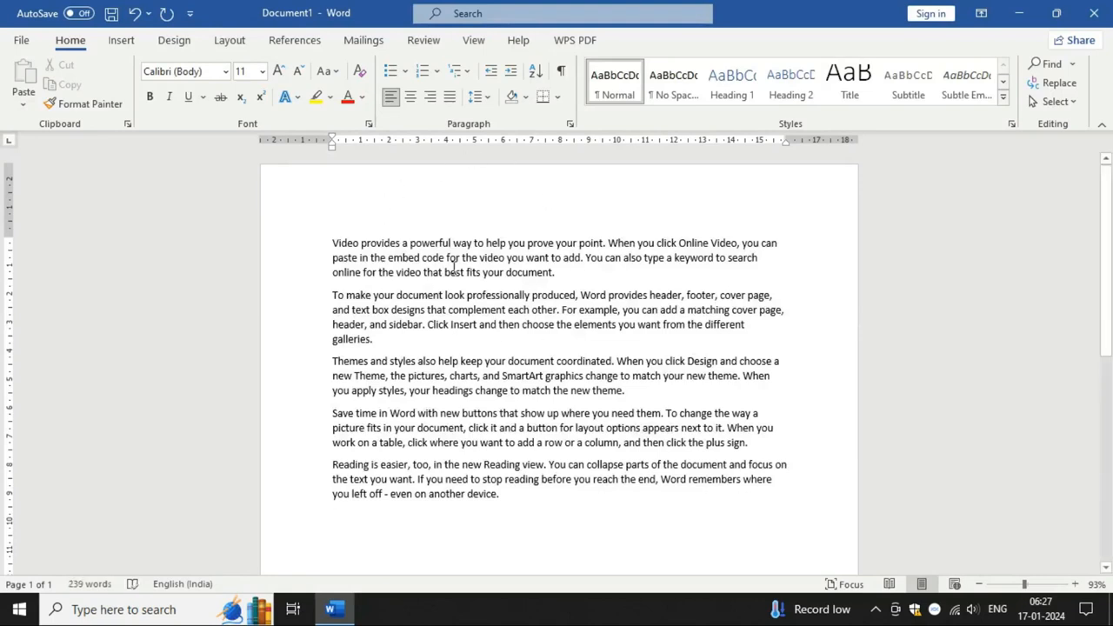
# Step: Try the page-width zoom on the document, and set the zoom to 100%
pyautogui.click(476, 46)
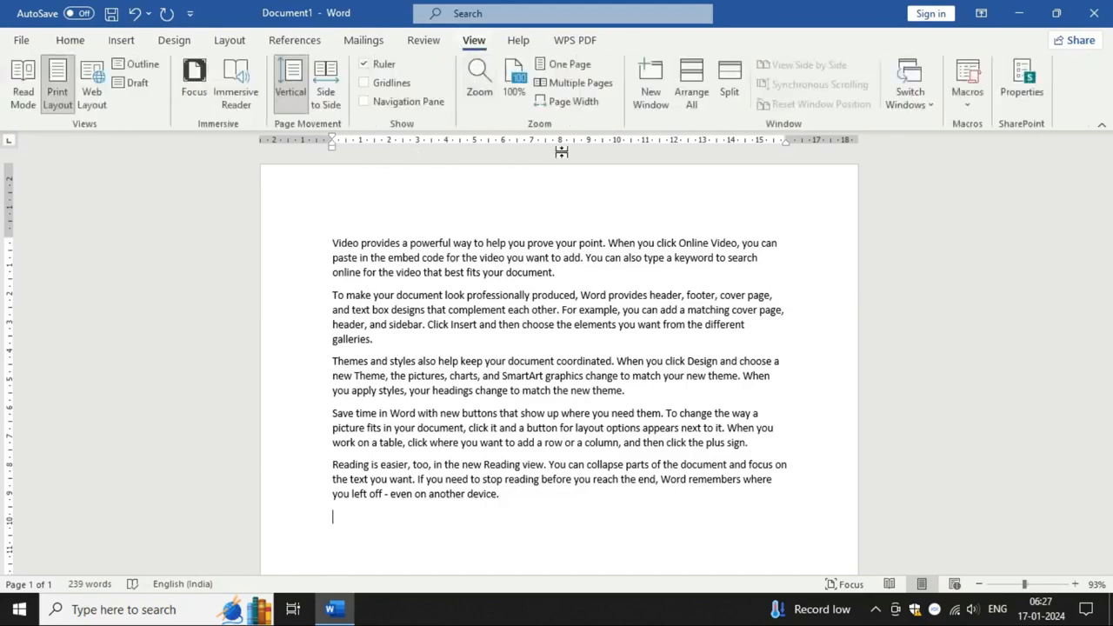
pyautogui.click(574, 102)
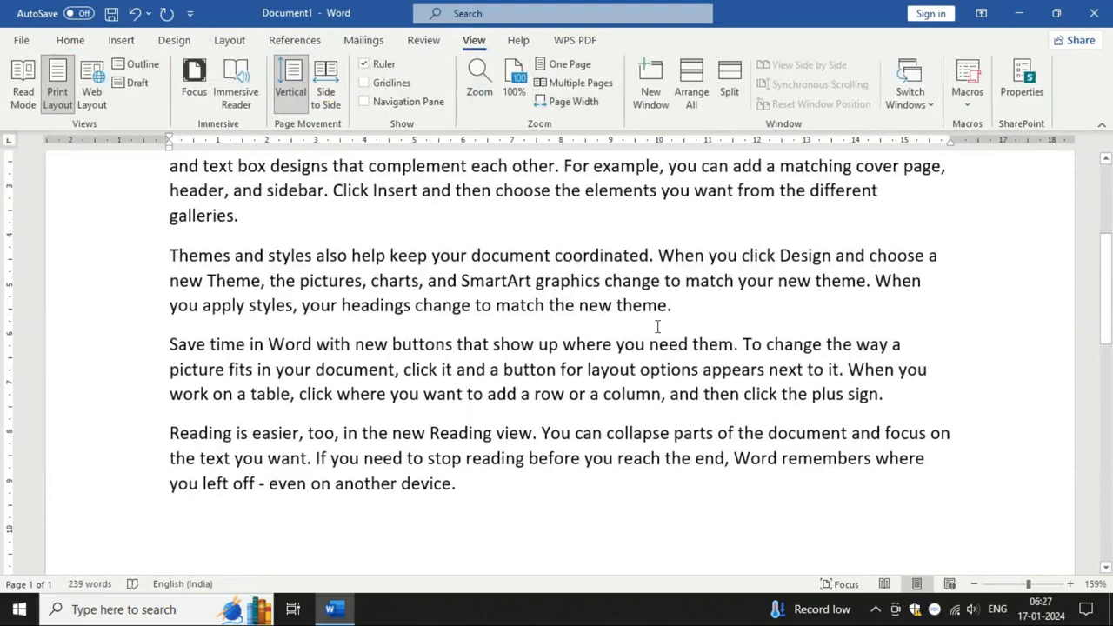
pyautogui.click(516, 90)
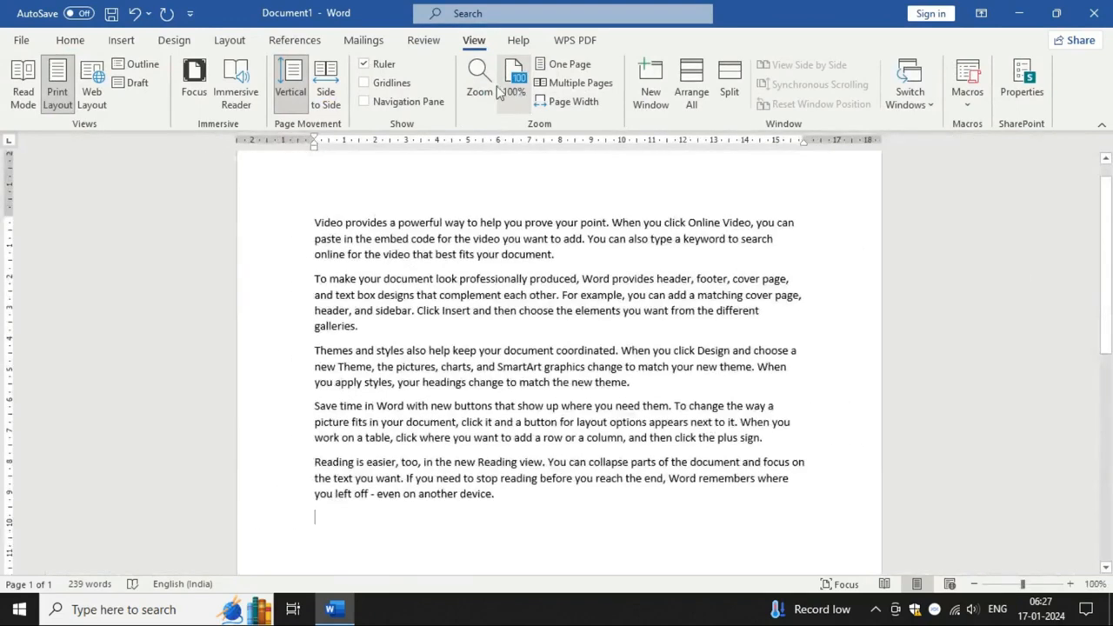
# Step: Draw a cloud shape about 4.66 cm high and 4.02 cm wide over the middle paragraphs
pyautogui.click(123, 41)
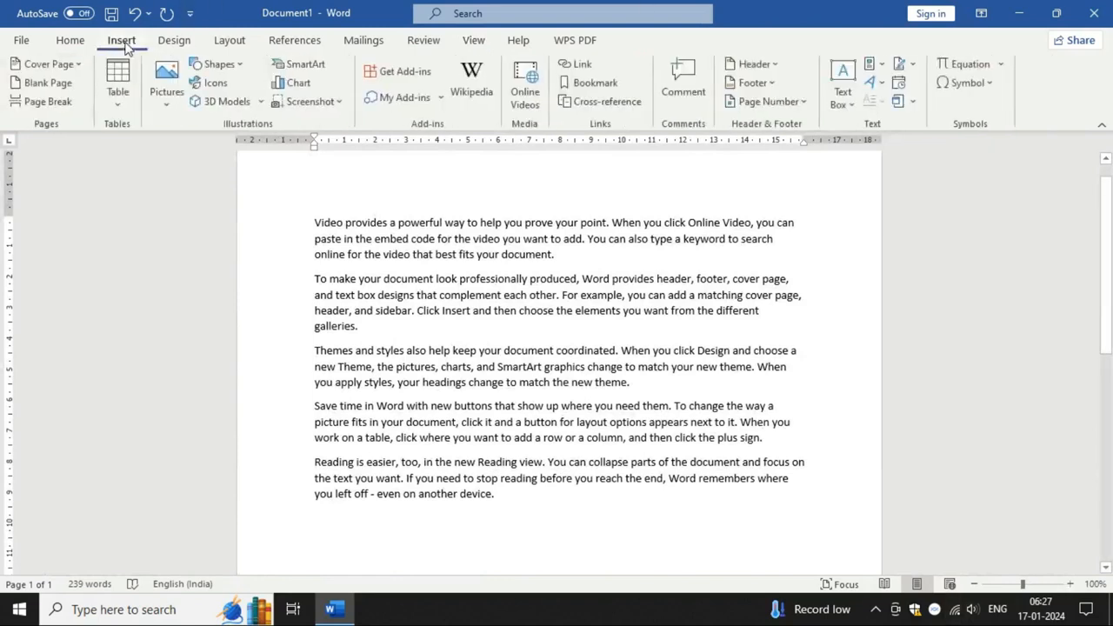
pyautogui.click(240, 66)
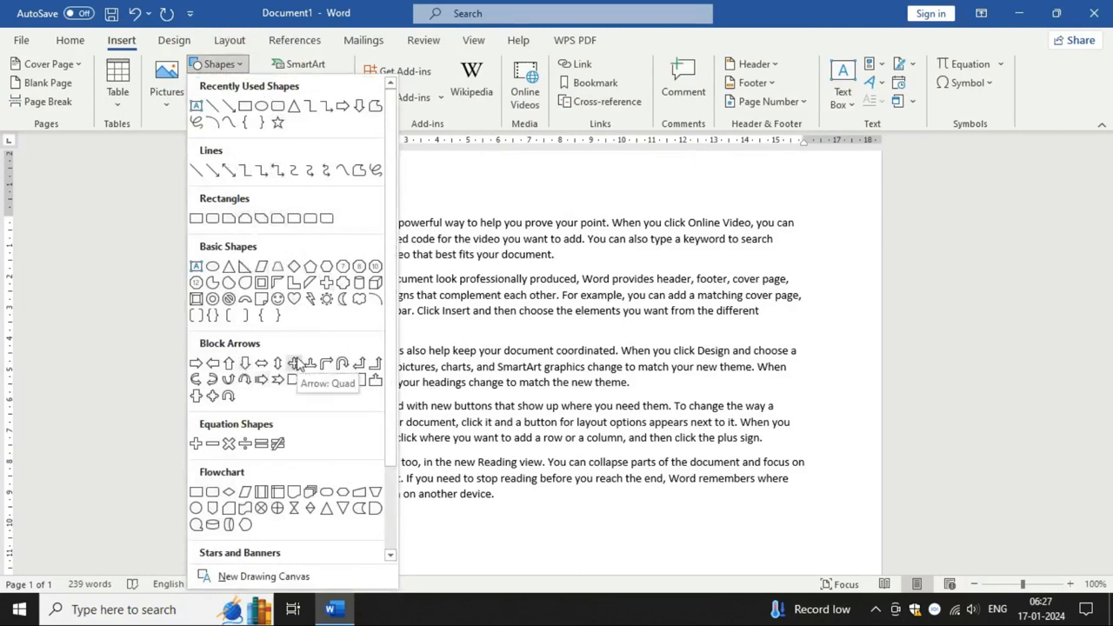
pyautogui.scroll(-3, 296, 363)
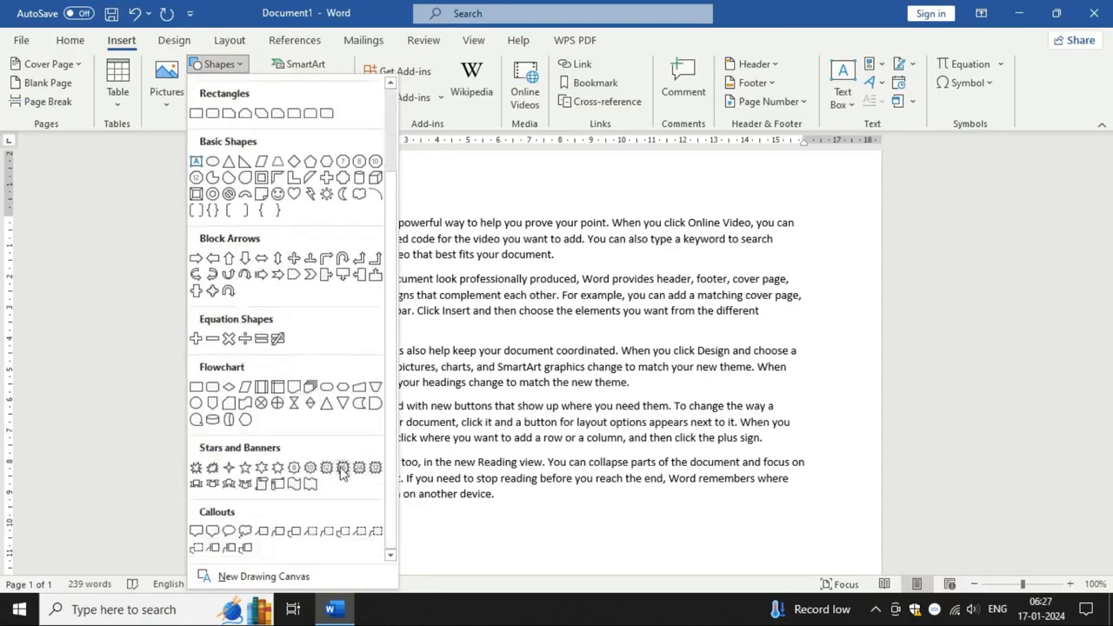
pyautogui.scroll(3, 250, 451)
pyautogui.scroll(3, 251, 451)
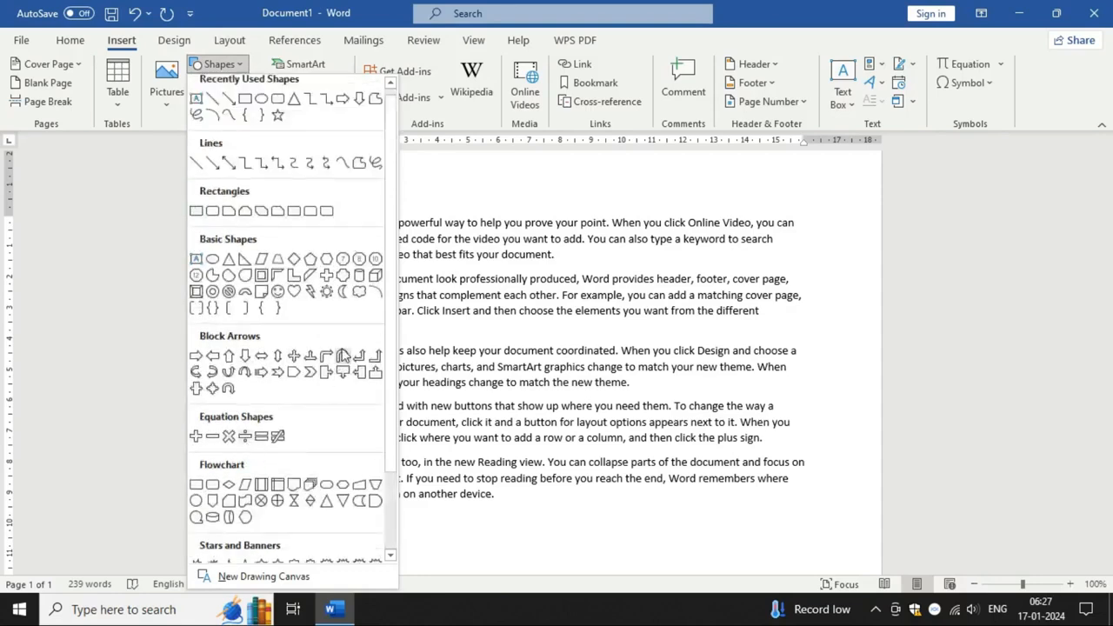
pyautogui.click(360, 297)
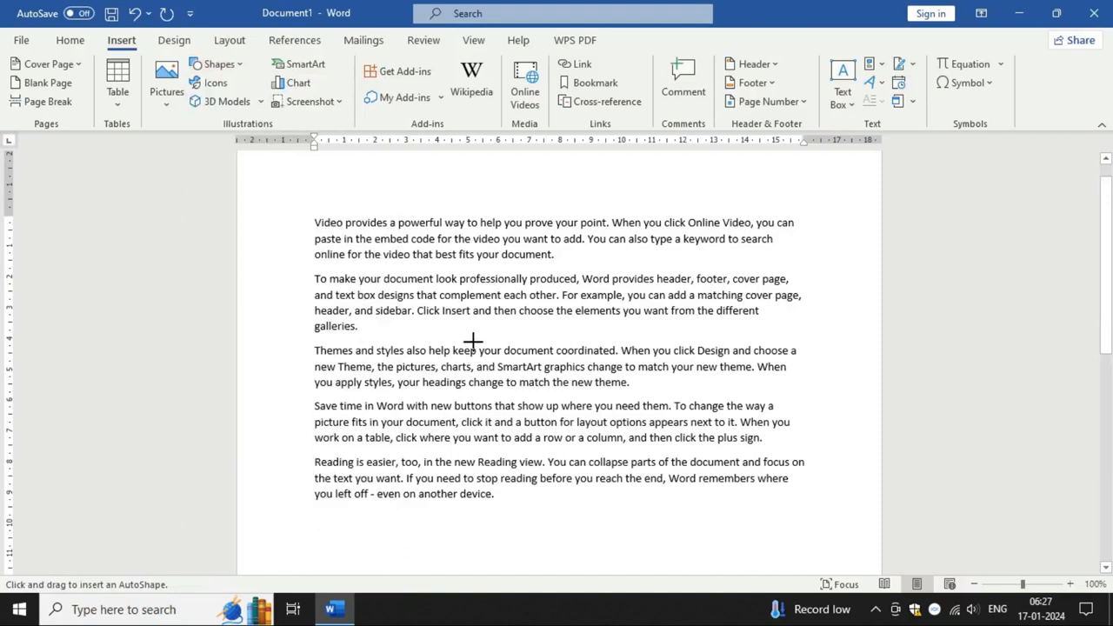
pyautogui.moveTo(437, 314); pyautogui.dragTo(560, 459)
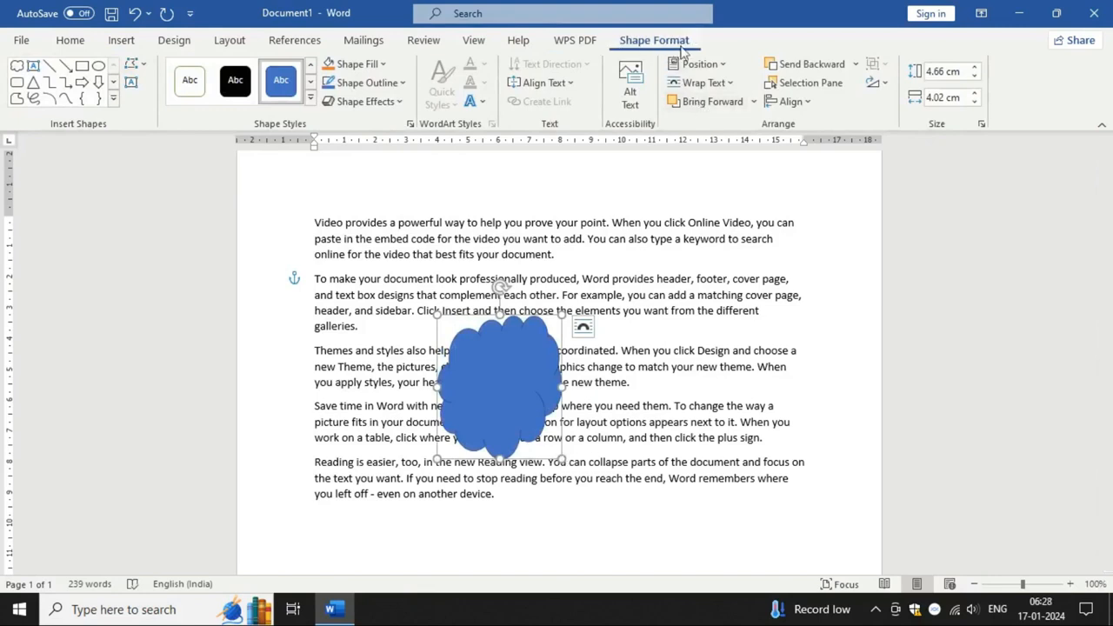
pyautogui.click(818, 301)
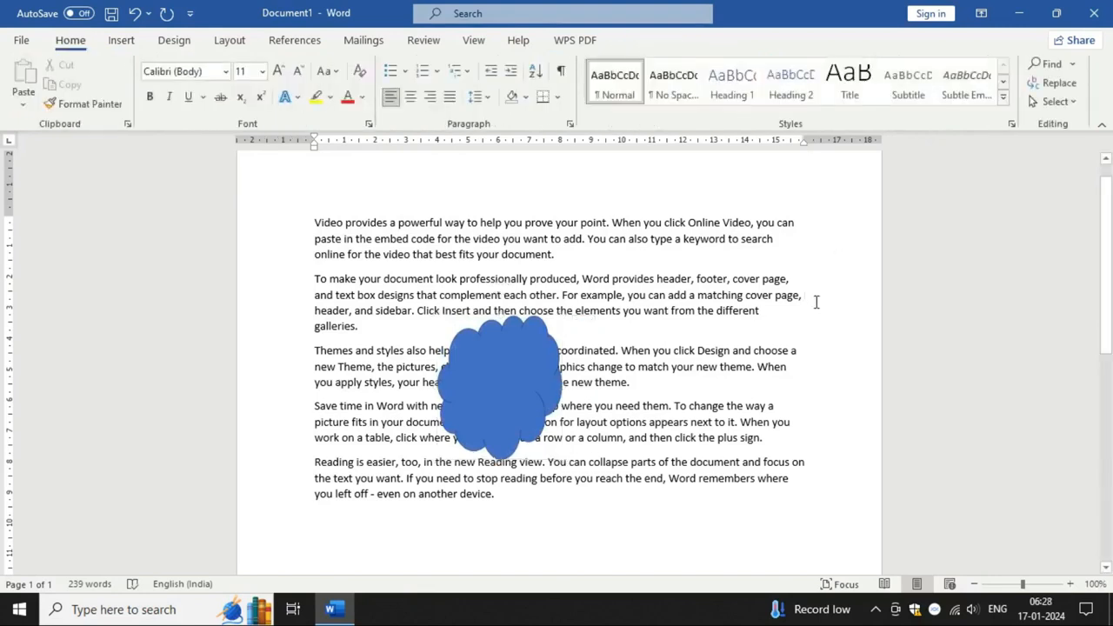
# Step: Resize the cloud to about 4.42 cm high and 4.18 cm wide, and delete it
pyautogui.click(472, 365)
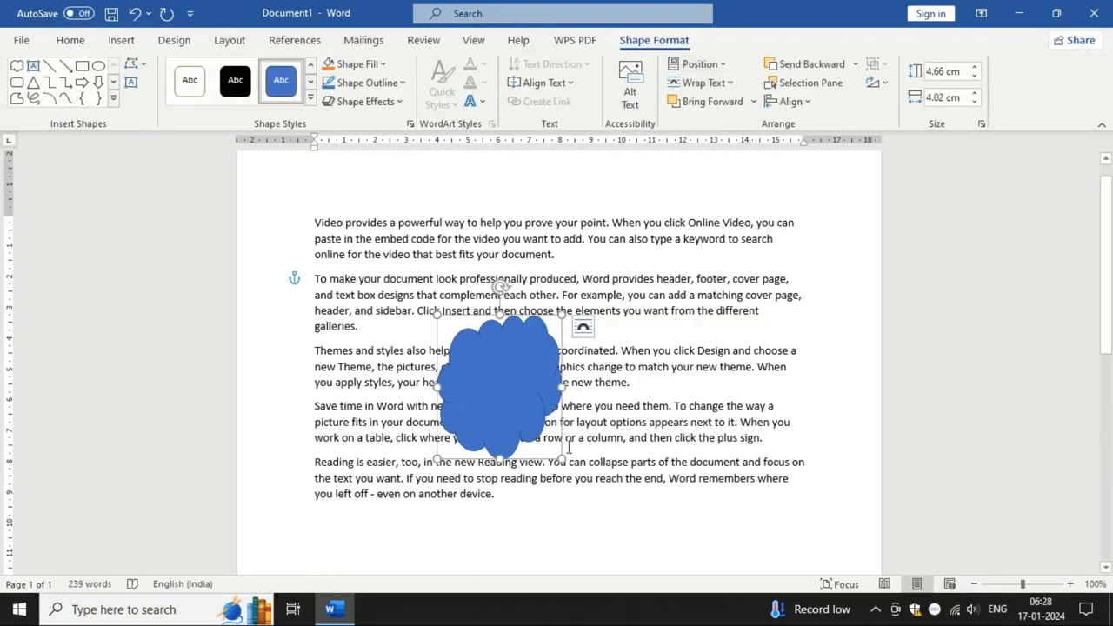
pyautogui.moveTo(560, 456)
pyautogui.mouseDown()
pyautogui.moveTo(623, 500)
pyautogui.moveTo(564, 450)
pyautogui.mouseUp()
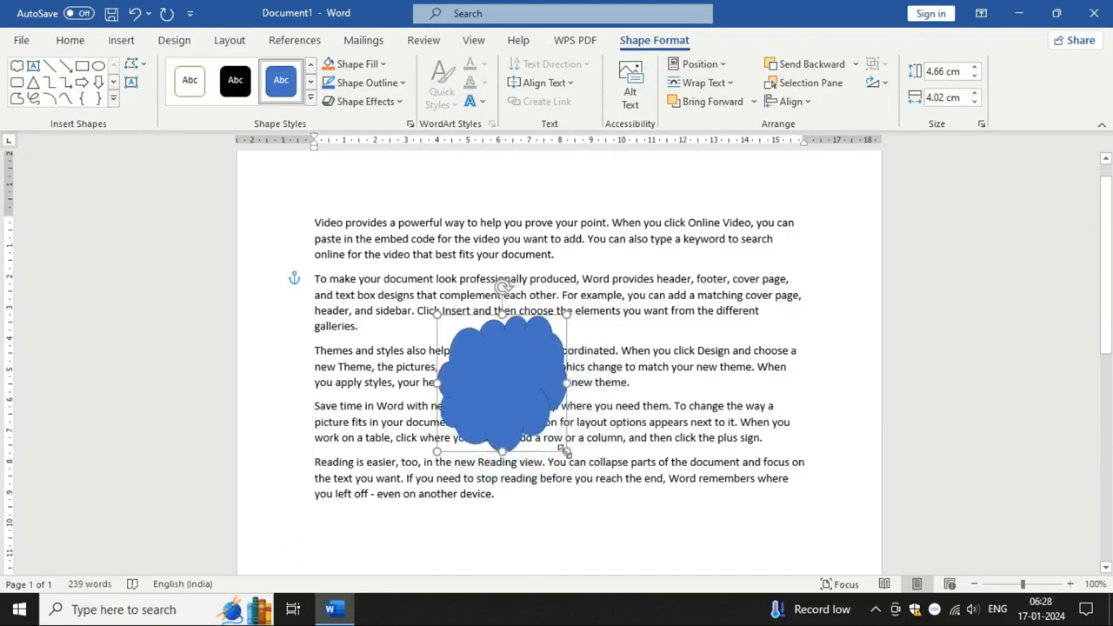
pyautogui.click(679, 518)
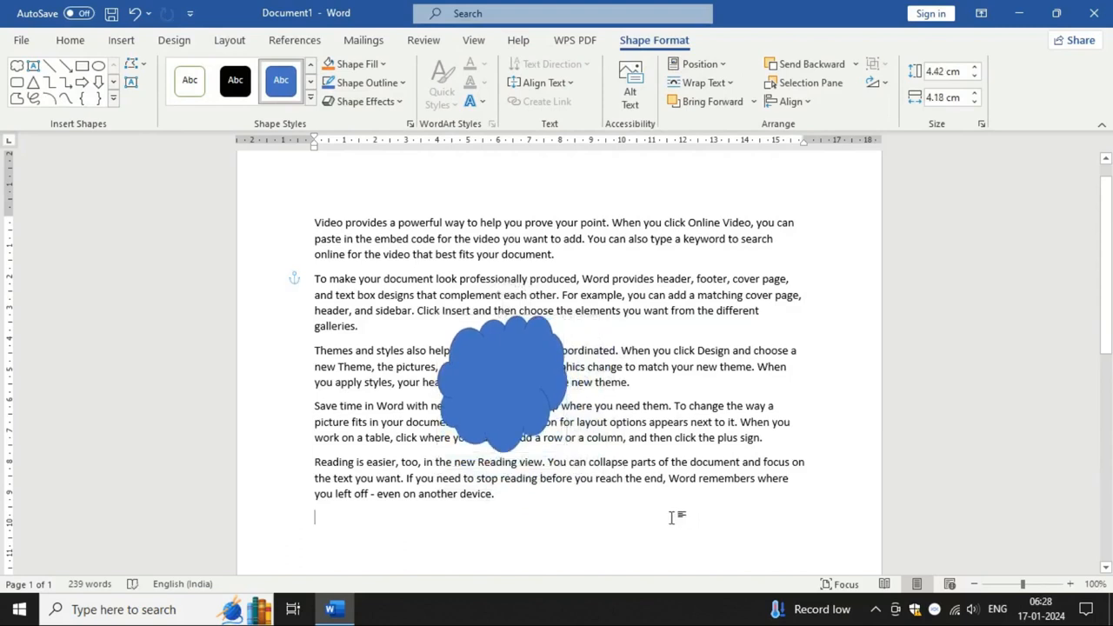
pyautogui.click(523, 375)
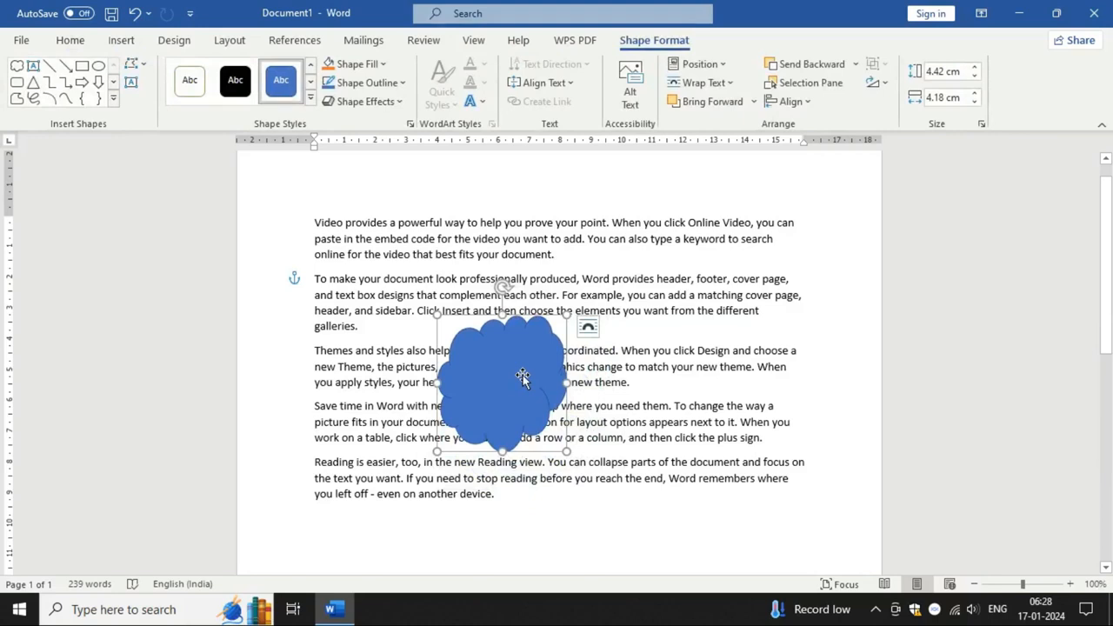
pyautogui.press('Delete')
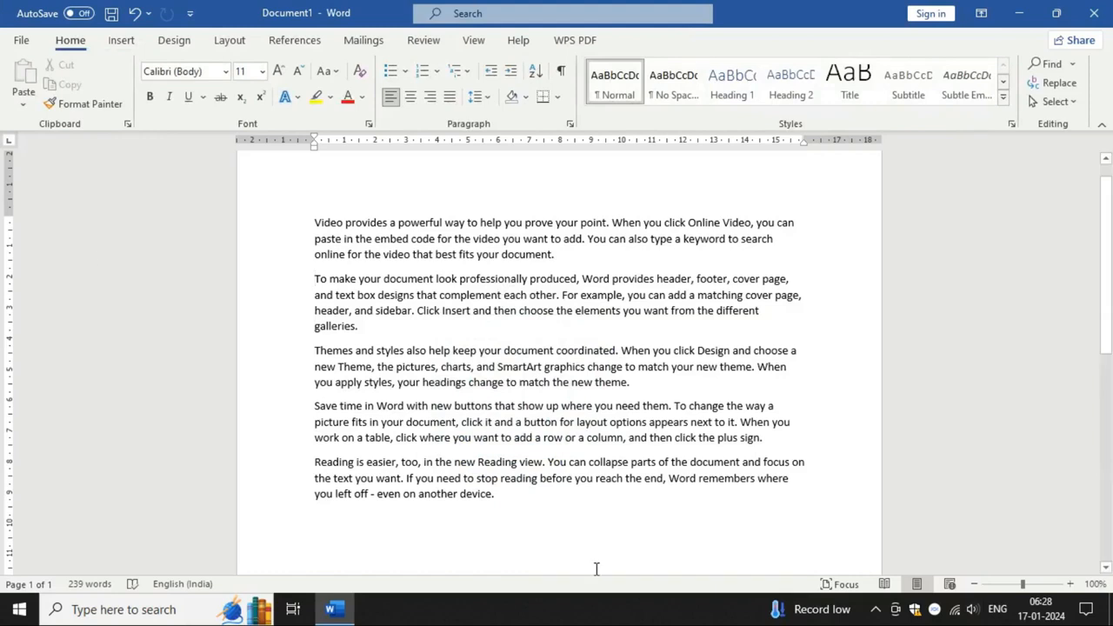
# Step: Draw a plaque shape about 4.45 cm high and 5.24 cm wide, and move it below the last paragraph
pyautogui.click(121, 40)
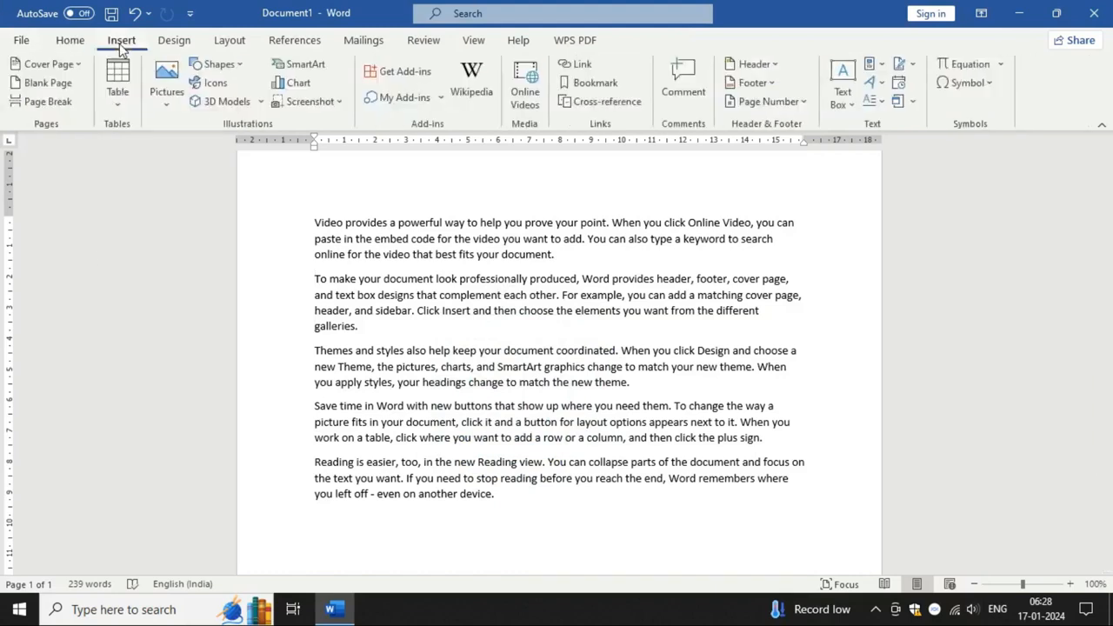
pyautogui.click(242, 66)
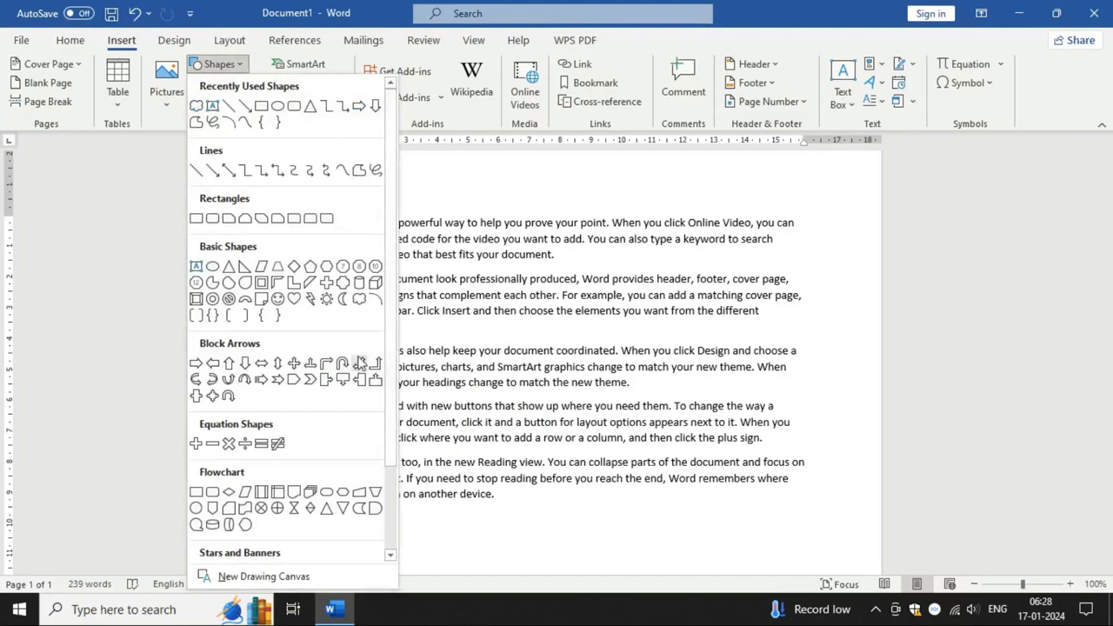
pyautogui.click(343, 283)
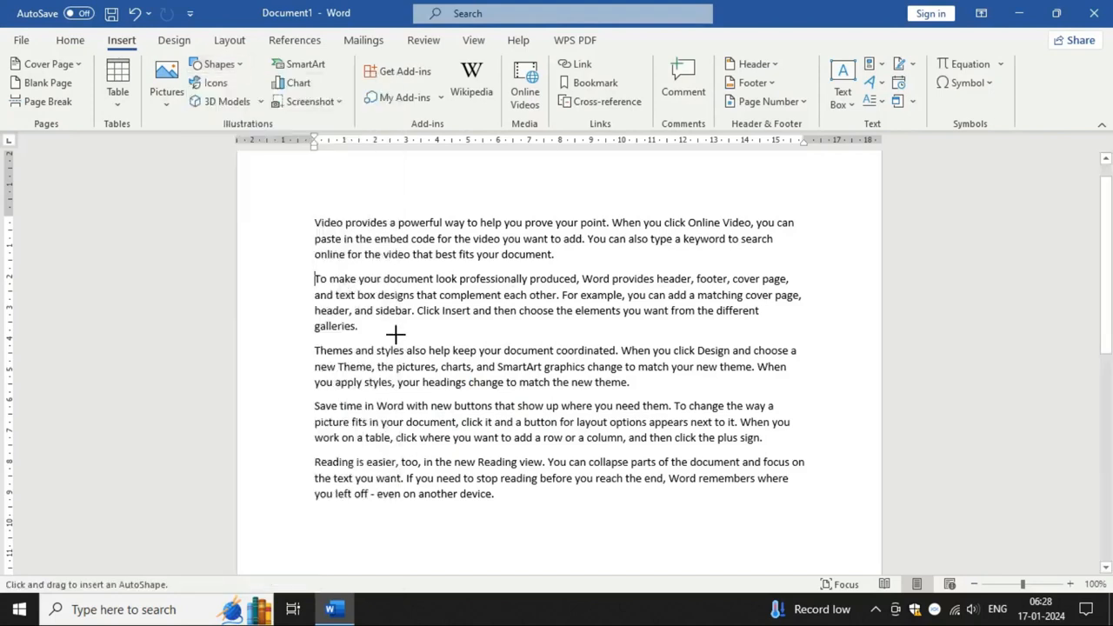
pyautogui.moveTo(339, 334); pyautogui.dragTo(504, 473)
pyautogui.scroll(-3, 474, 431)
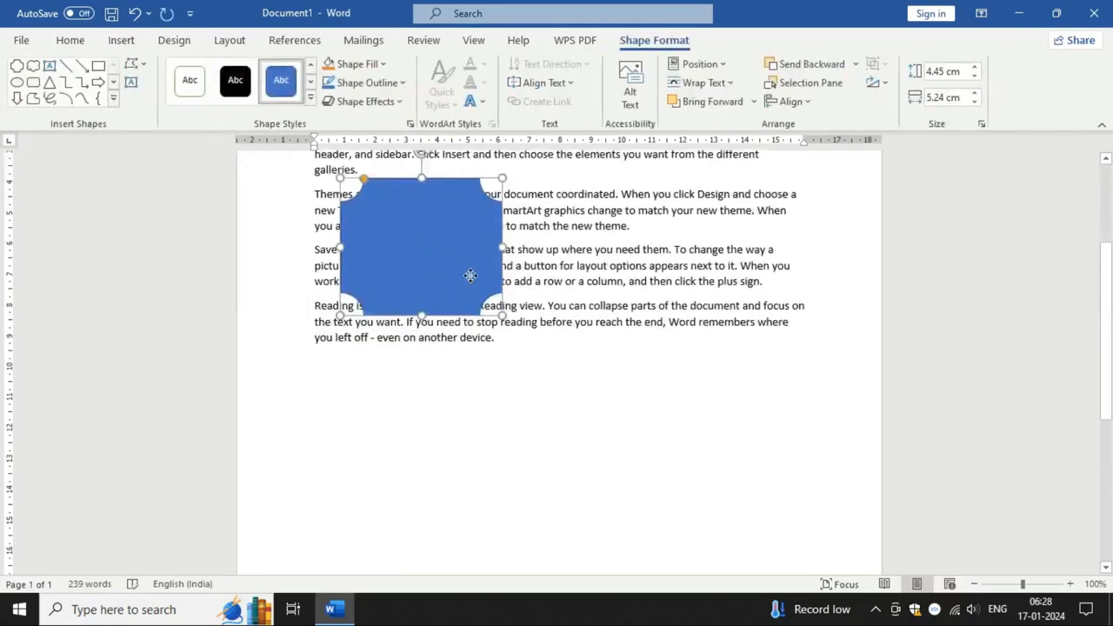
pyautogui.moveTo(422, 246); pyautogui.dragTo(413, 440)
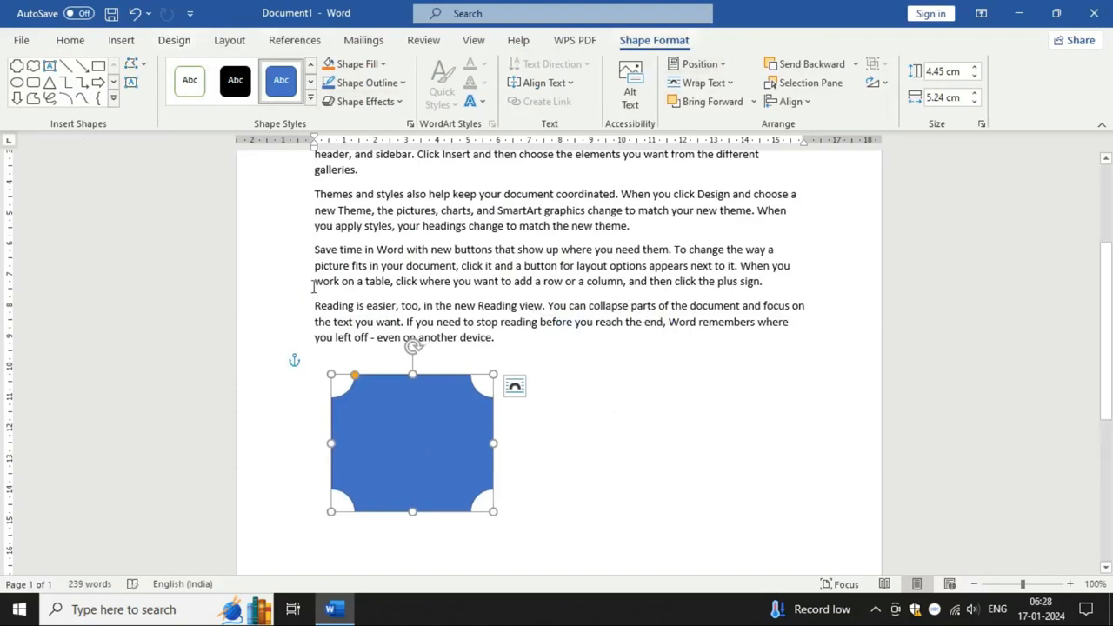
# Step: Draw a smiley face about 4.82 cm high and 4.79 cm wide, overlapping the plaque's upper-right corner
pyautogui.click(113, 98)
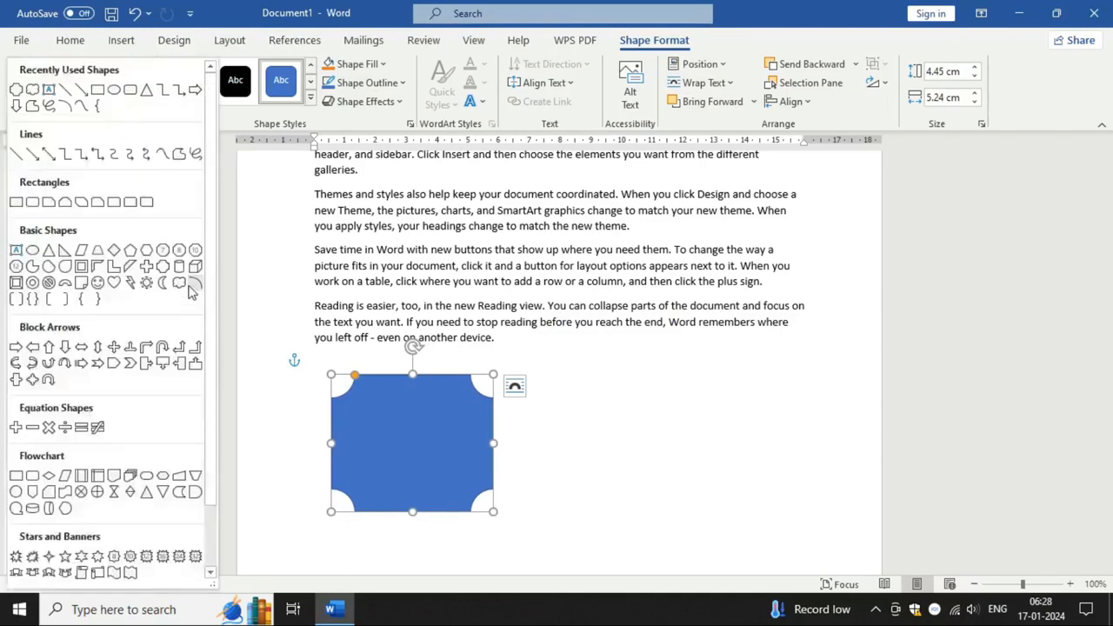
pyautogui.click(98, 282)
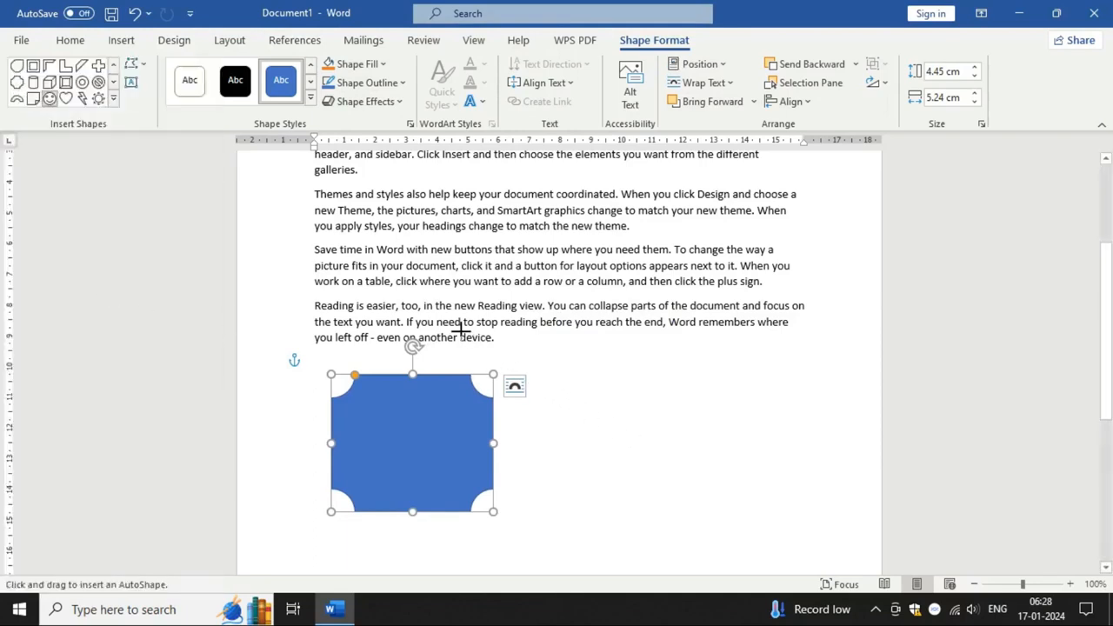
pyautogui.moveTo(428, 302); pyautogui.dragTo(576, 450)
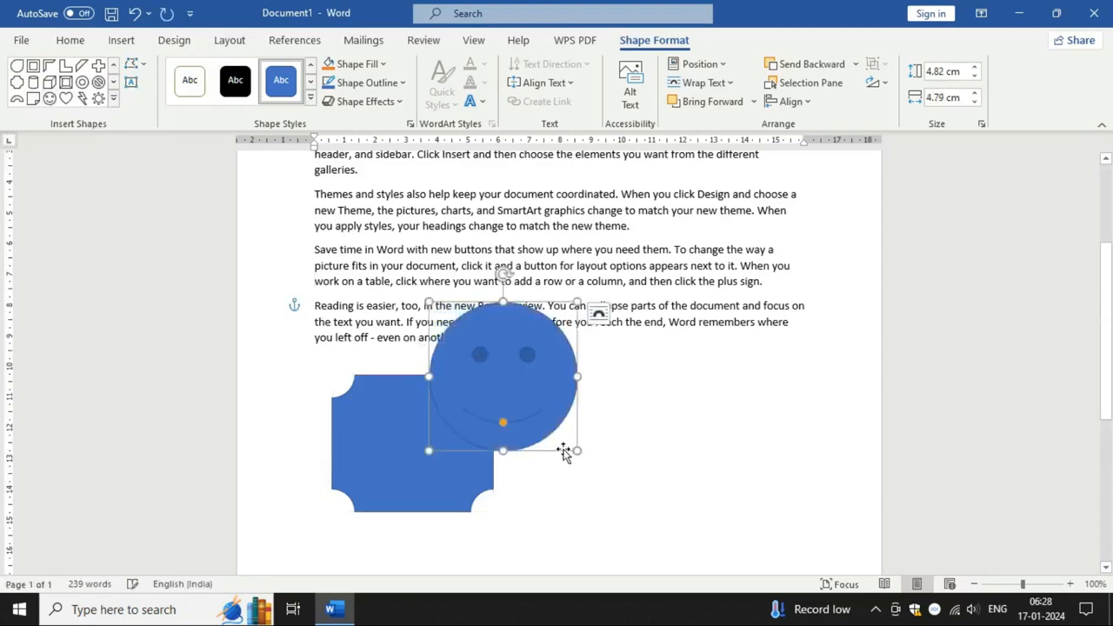
# Step: Draw a cloud about 6.14 cm high and 5.61 cm wide, and move it to the right of the smiley face
pyautogui.click(118, 41)
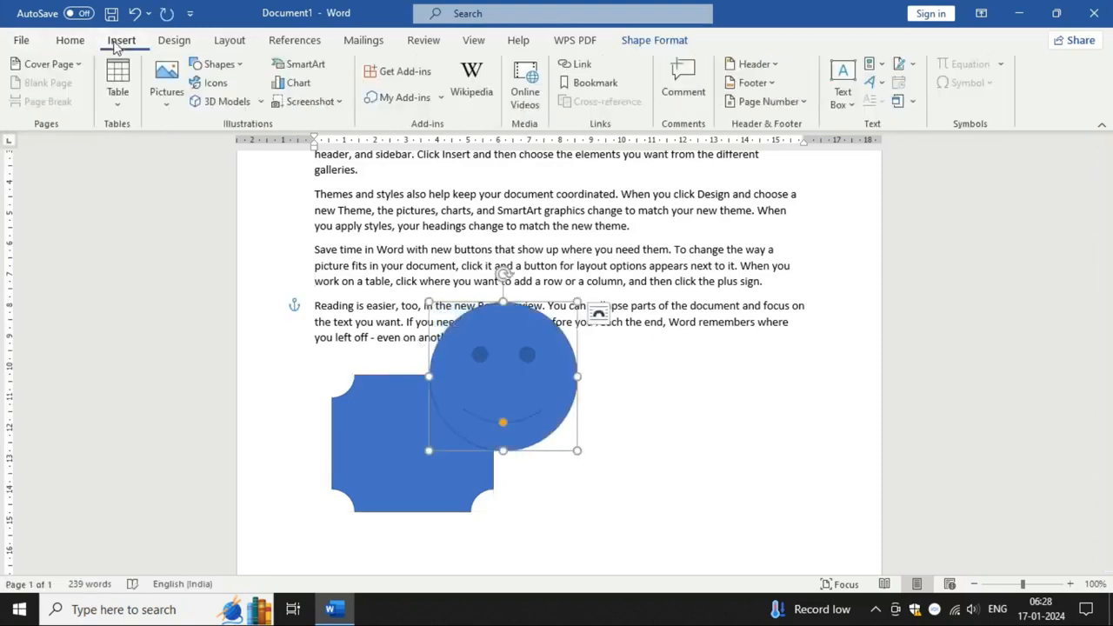
pyautogui.click(222, 66)
pyautogui.click(659, 44)
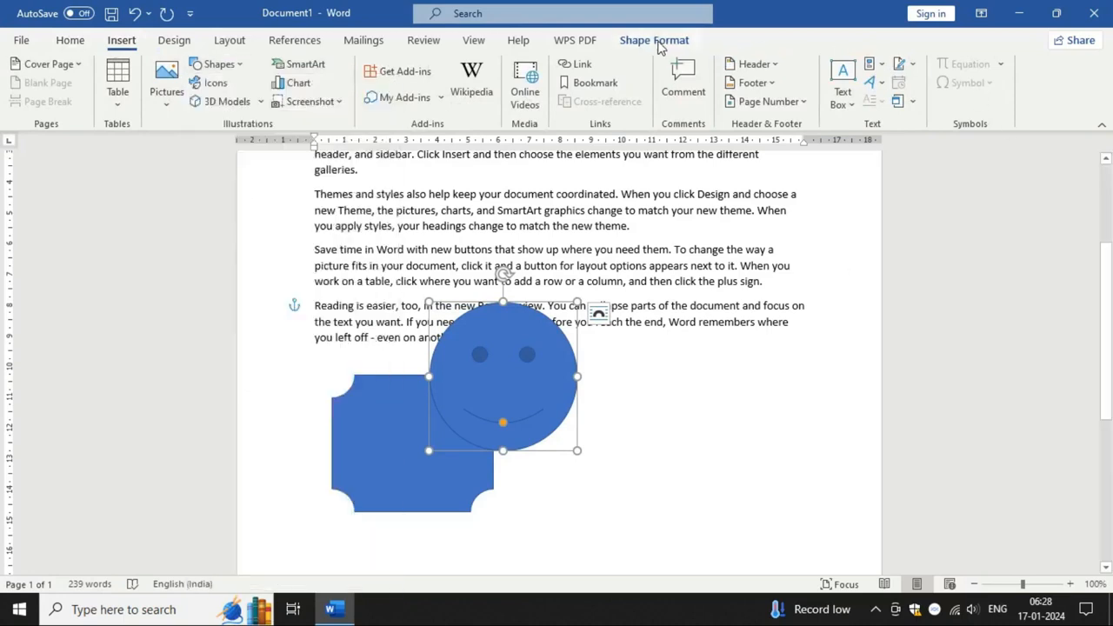
pyautogui.click(659, 43)
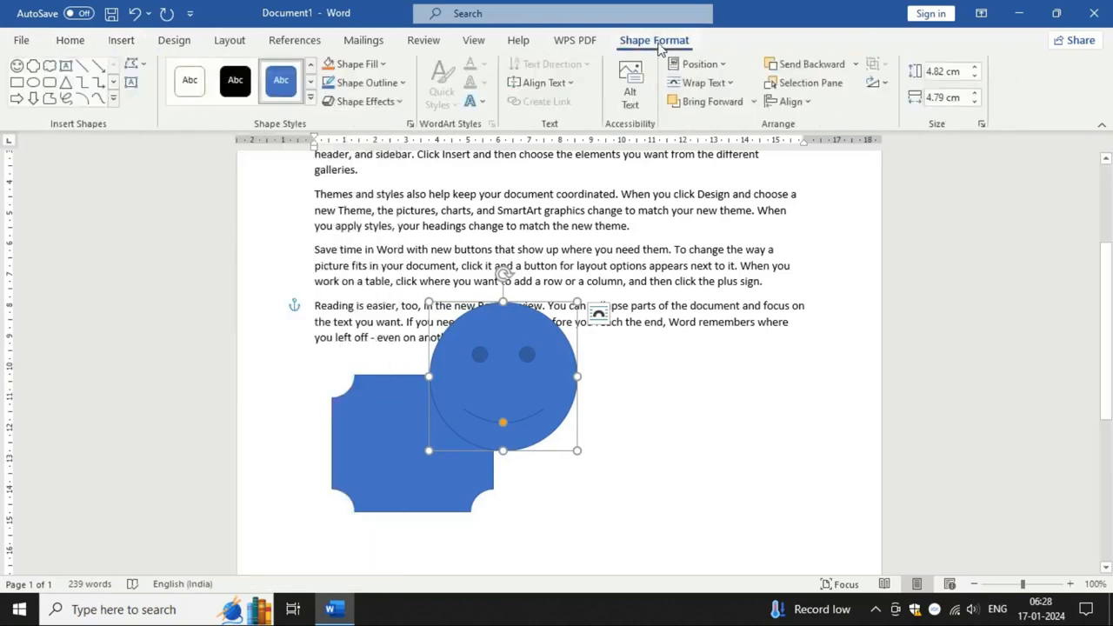
pyautogui.click(113, 98)
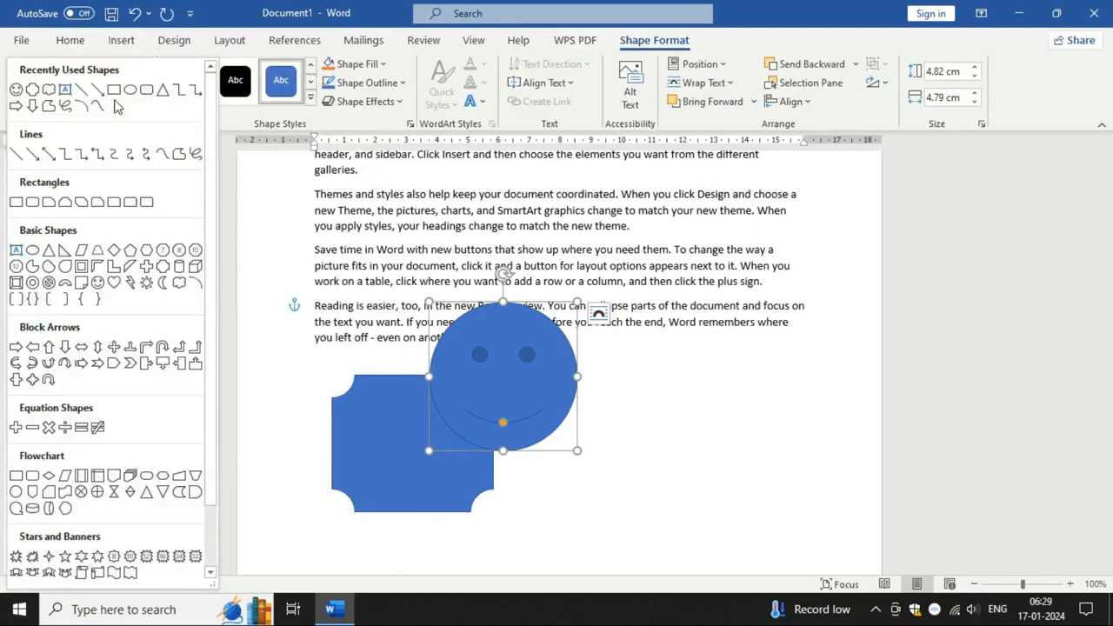
pyautogui.click(181, 288)
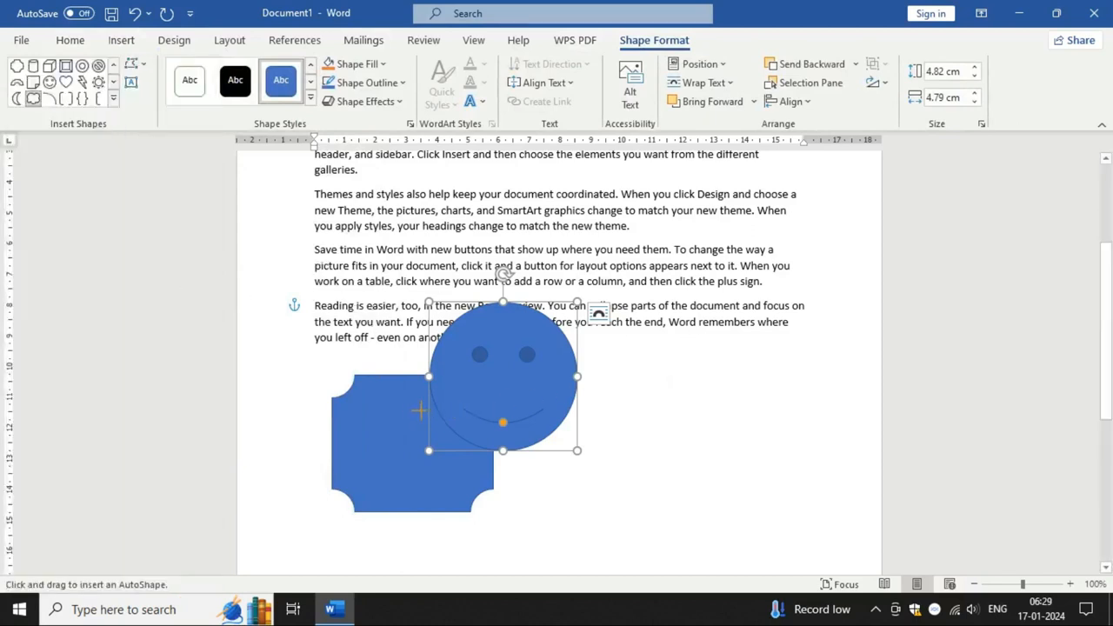
pyautogui.moveTo(420, 411); pyautogui.dragTo(589, 572)
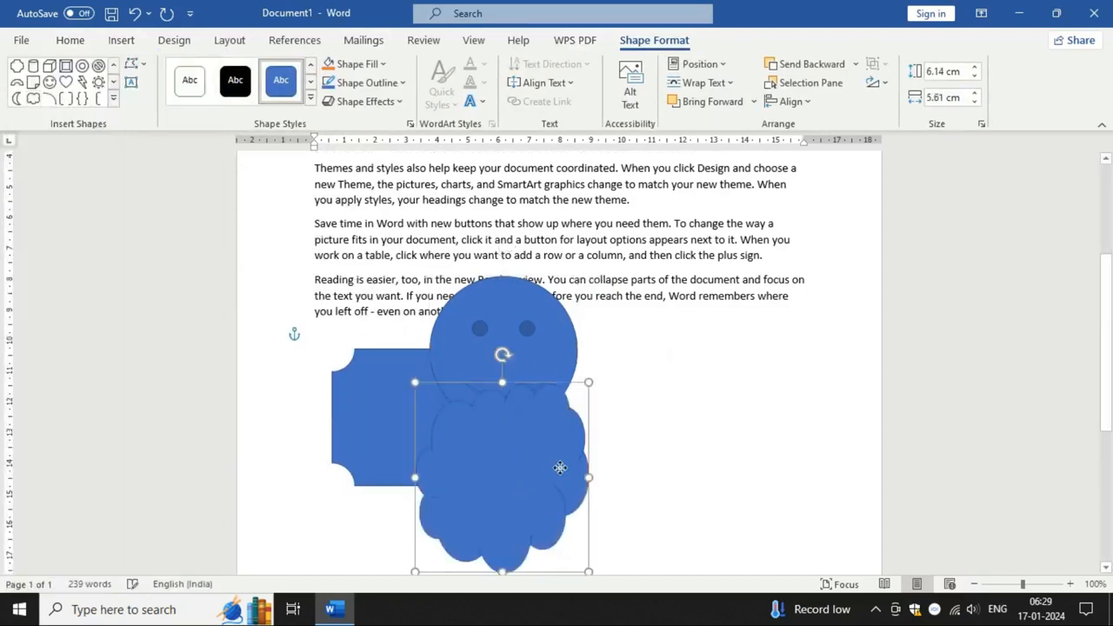
pyautogui.moveTo(560, 468); pyautogui.dragTo(671, 432)
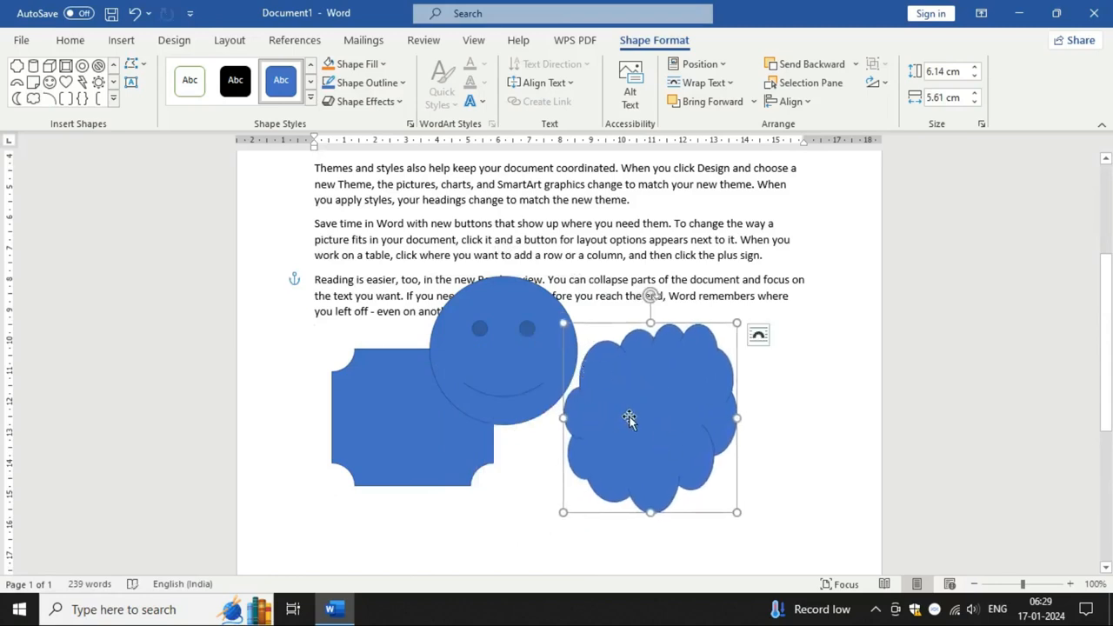
# Step: Apply the light gold gradient theme style to the cloud shape
pyautogui.click(311, 105)
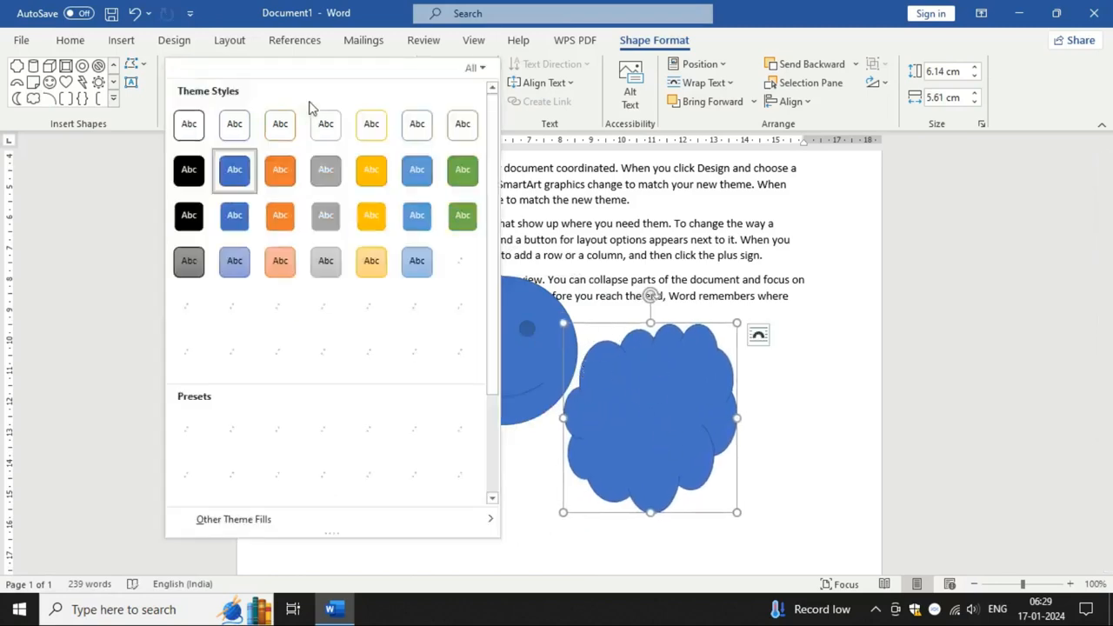
pyautogui.click(371, 260)
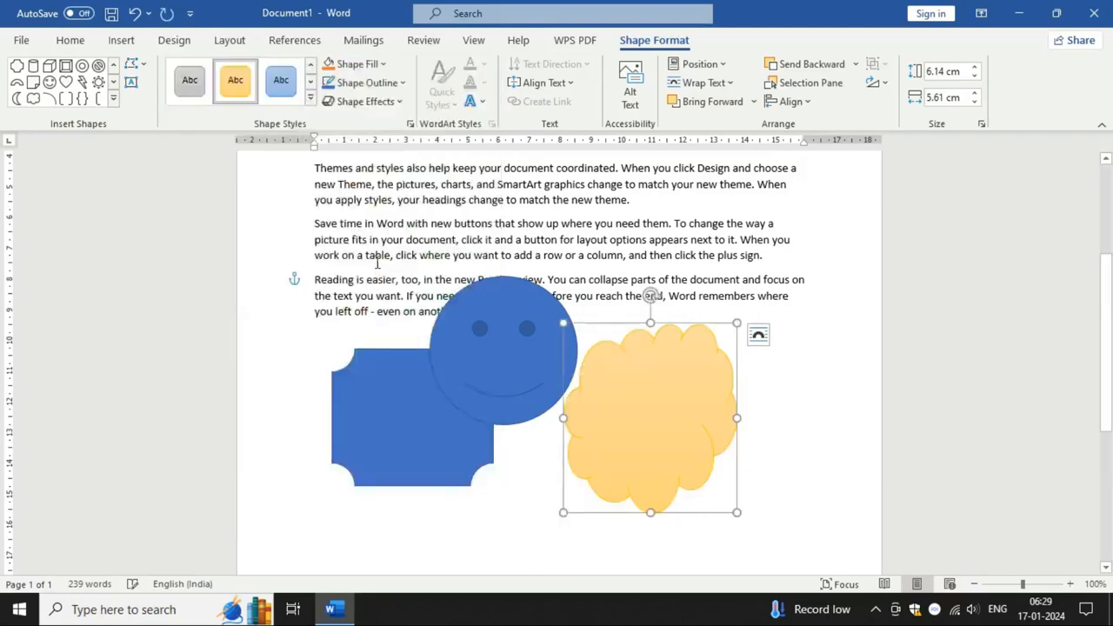
# Step: Apply the light green gradient theme style to the smiley face shape
pyautogui.click(530, 304)
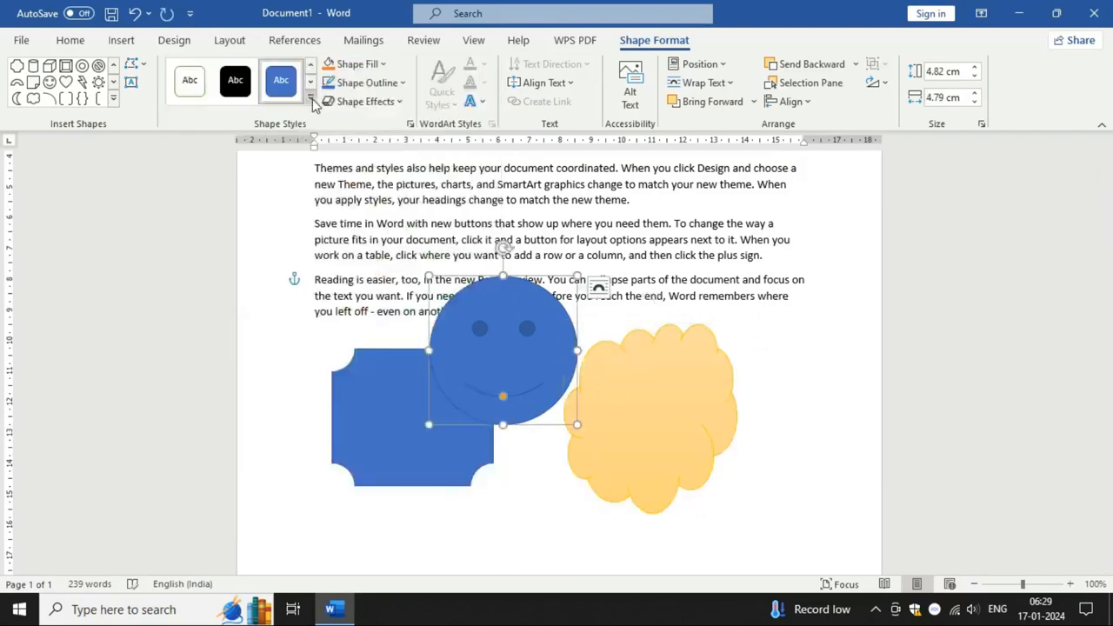
pyautogui.click(311, 101)
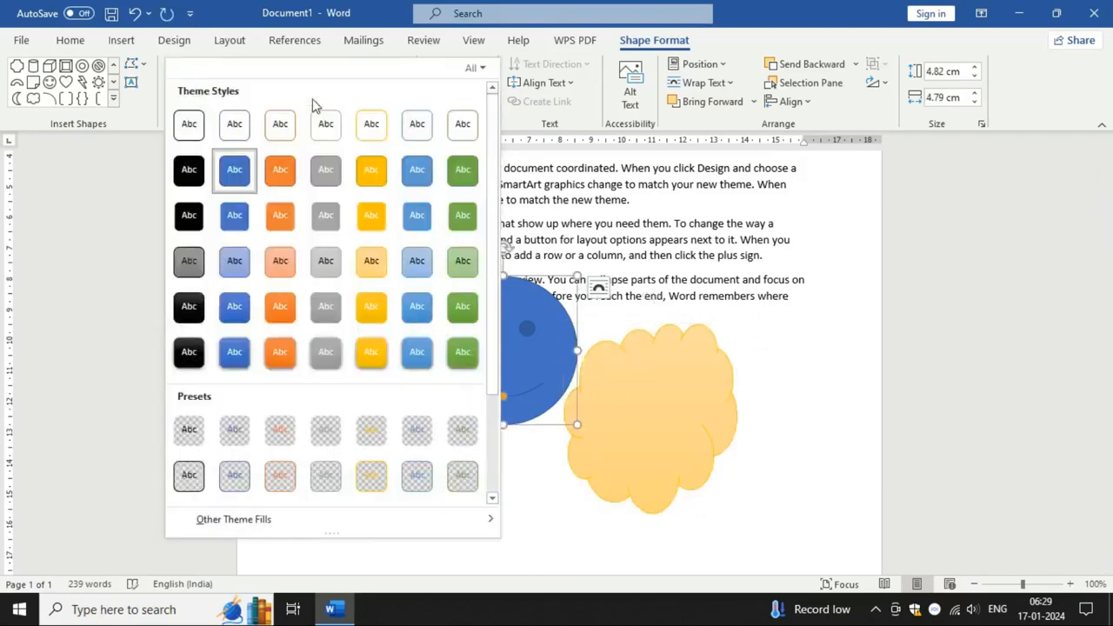
pyautogui.click(449, 261)
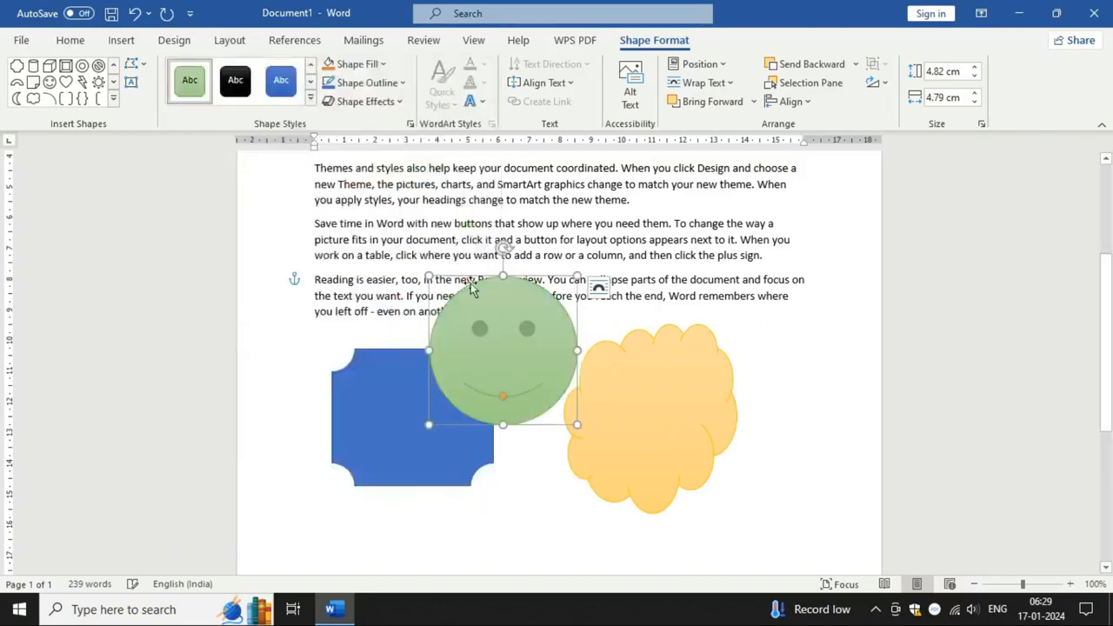
# Step: Move the plaque shape down, mostly clear of the smiley face, and apply the semi-transparent gold preset style to it
pyautogui.click(429, 470)
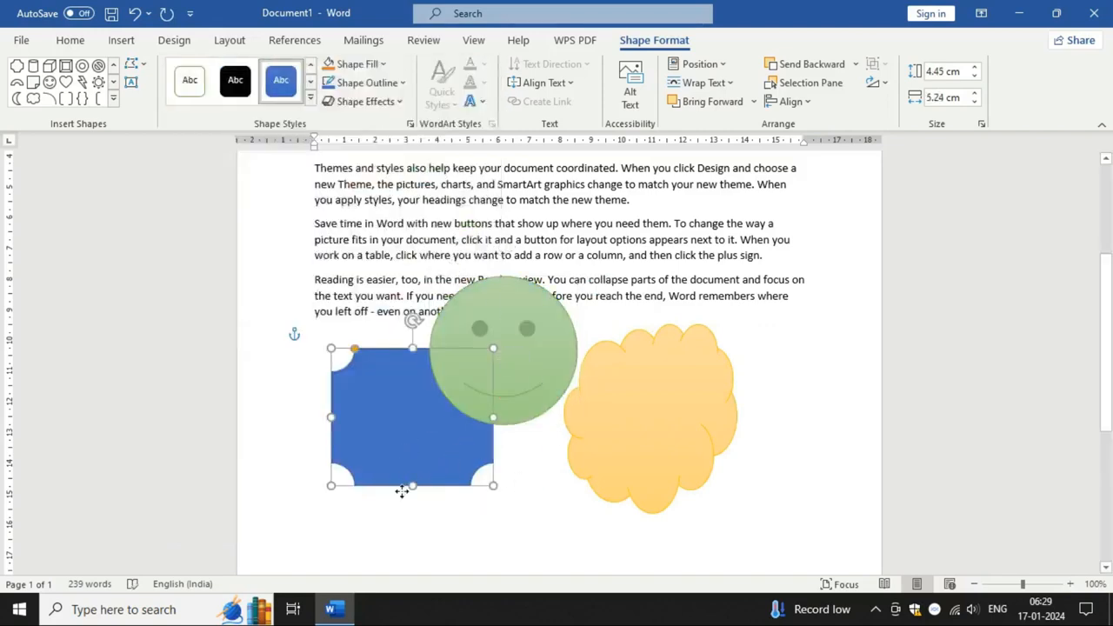
pyautogui.moveTo(399, 486); pyautogui.dragTo(391, 552)
pyautogui.click(311, 98)
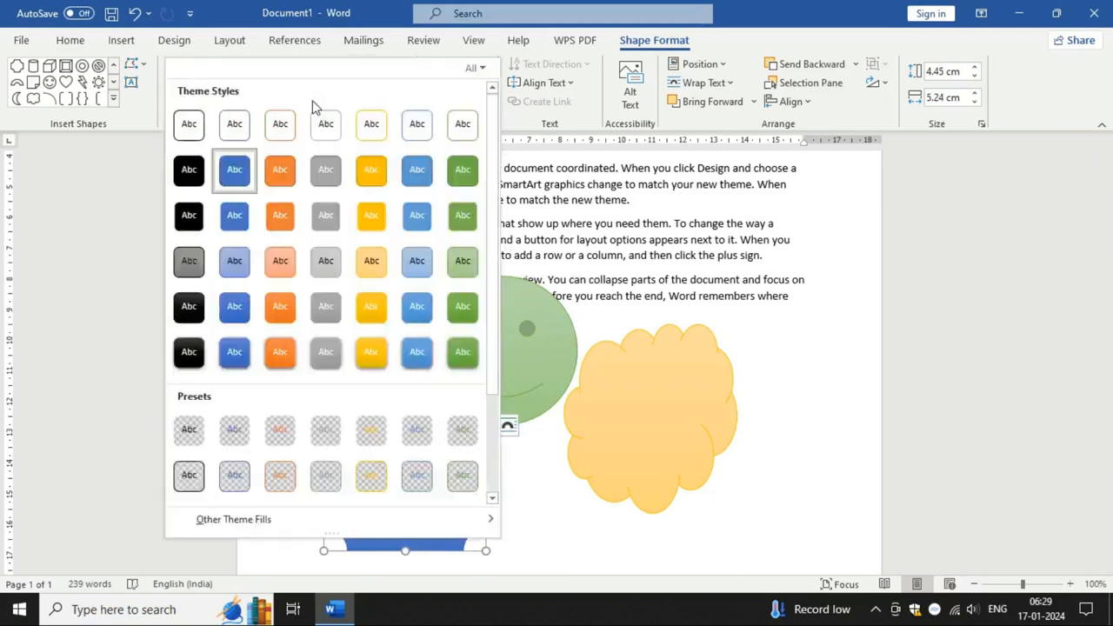
pyautogui.scroll(-1, 304, 326)
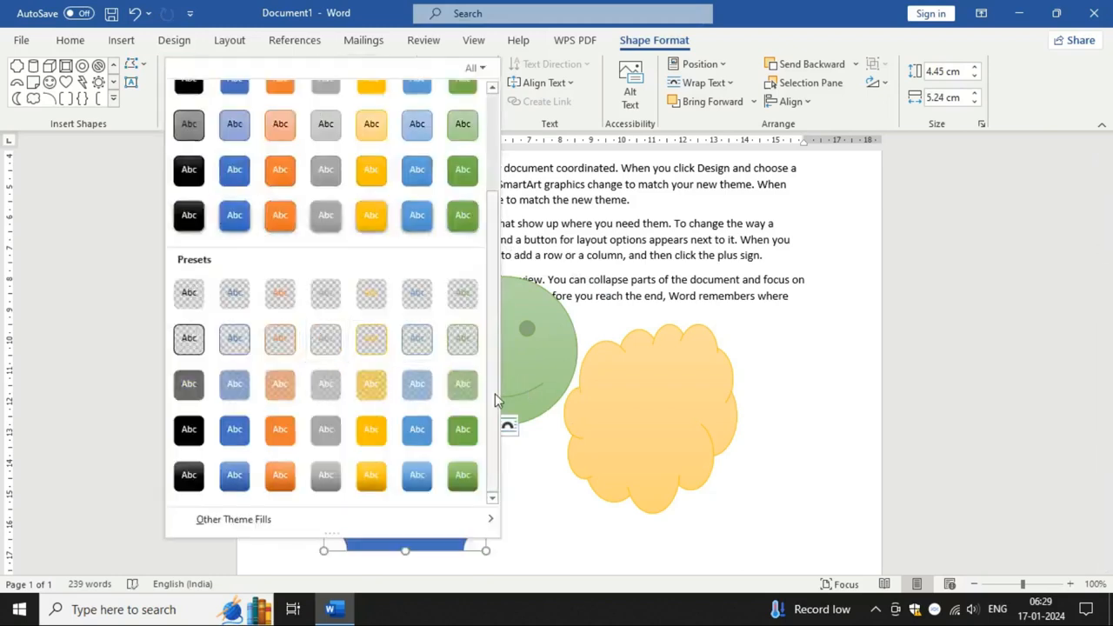
pyautogui.moveTo(490, 397); pyautogui.dragTo(502, 434)
pyautogui.click(376, 391)
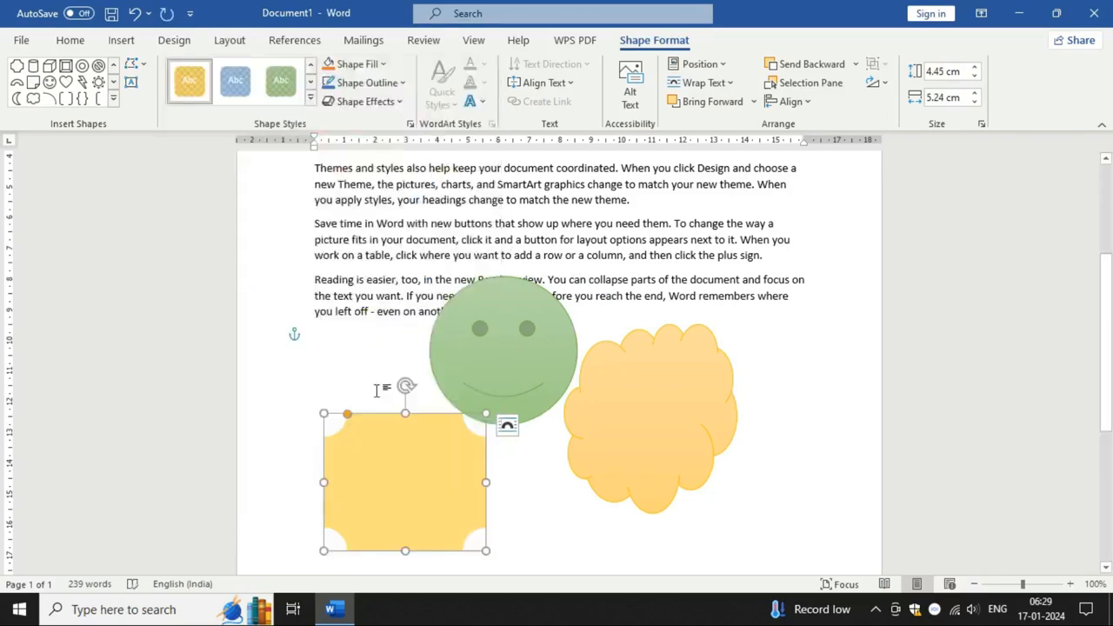
# Step: Try the semi-transparent green preset on the plaque, and replace it with the solid gold theme style
pyautogui.click(281, 81)
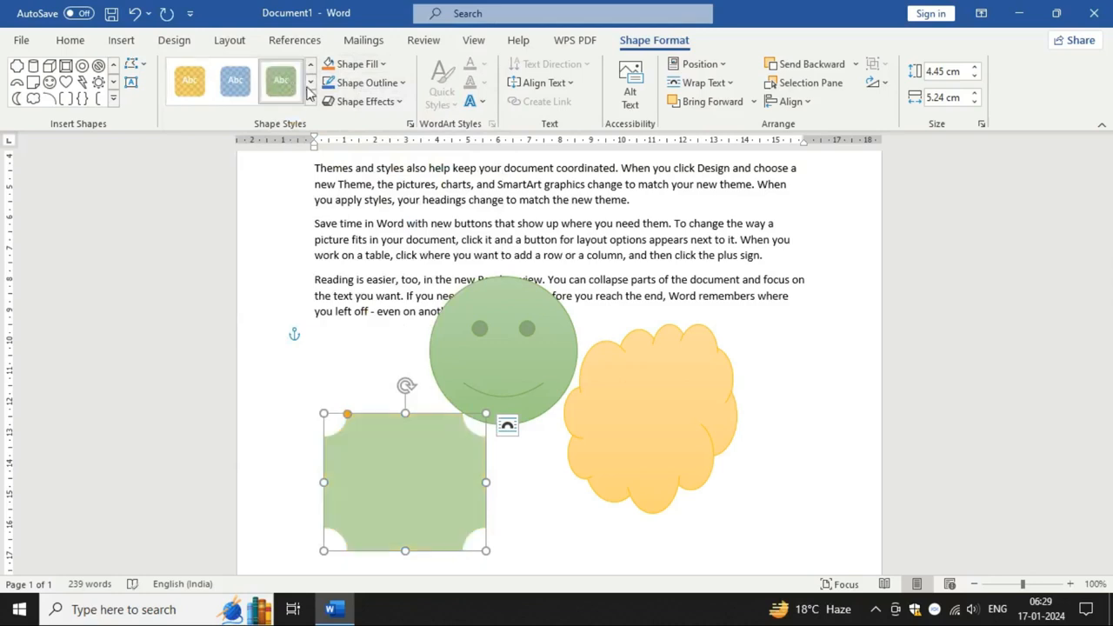
pyautogui.click(310, 97)
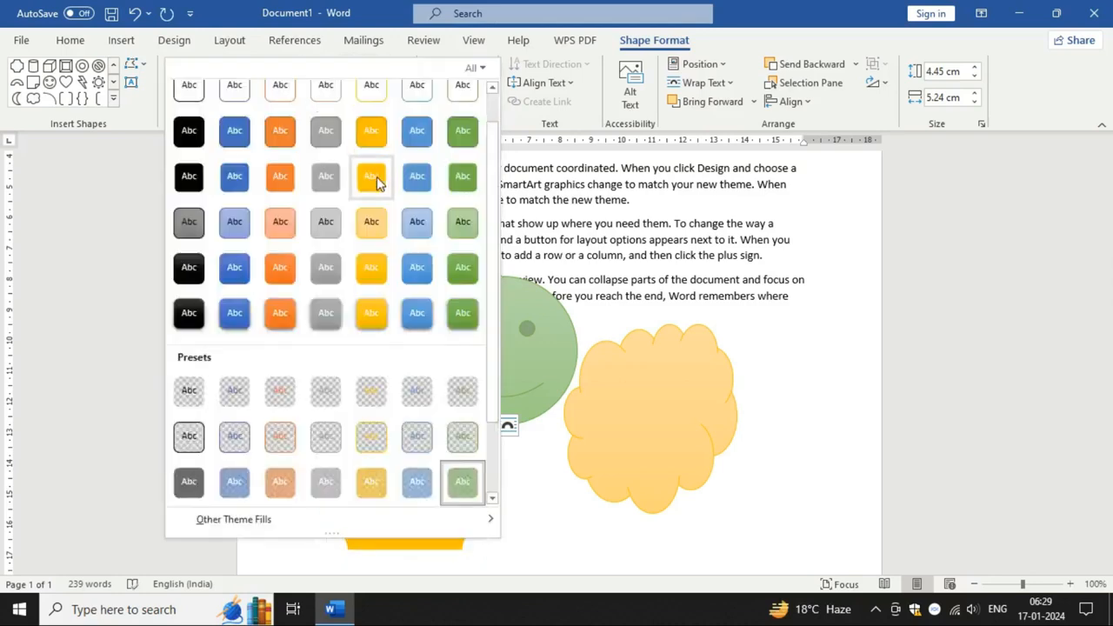
pyautogui.click(377, 176)
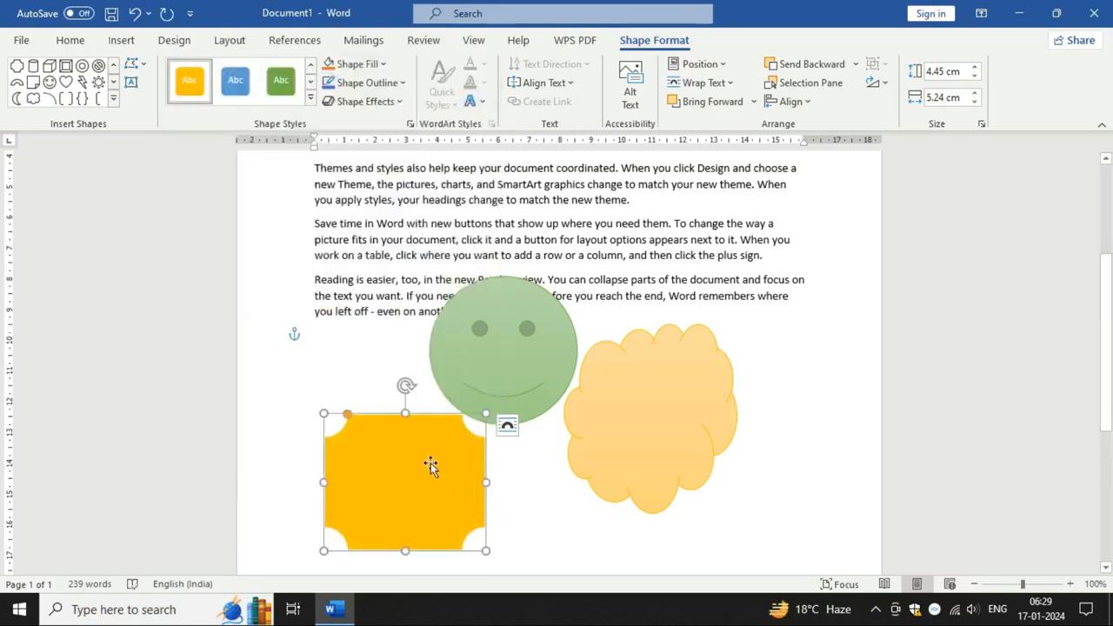
# Step: Fill the plaque with the standard purple color and give it a red outline
pyautogui.click(381, 65)
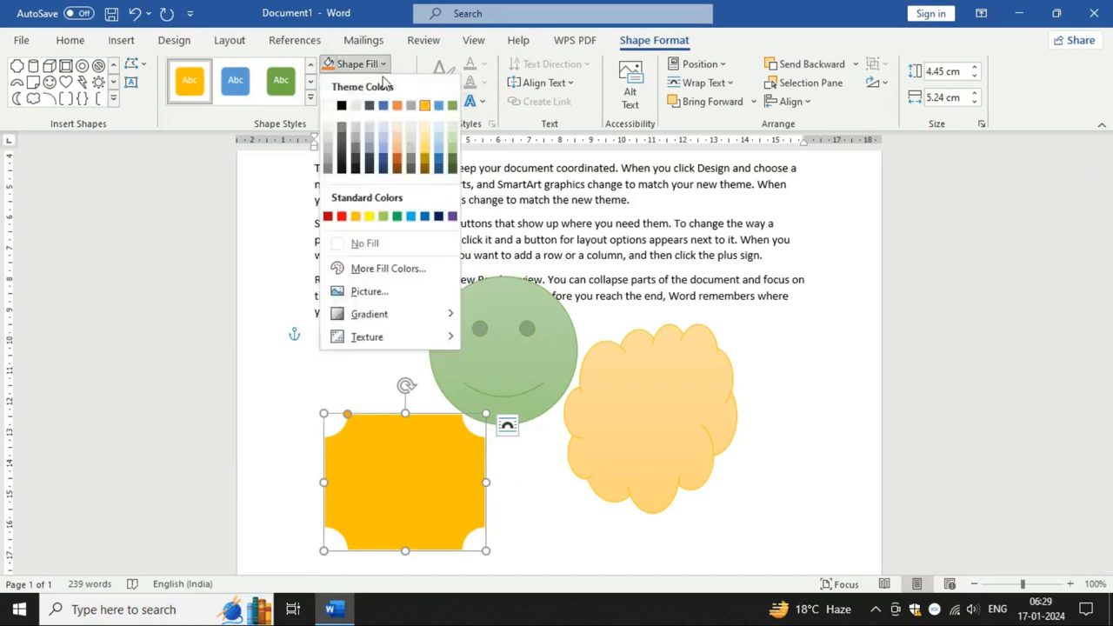
pyautogui.click(452, 216)
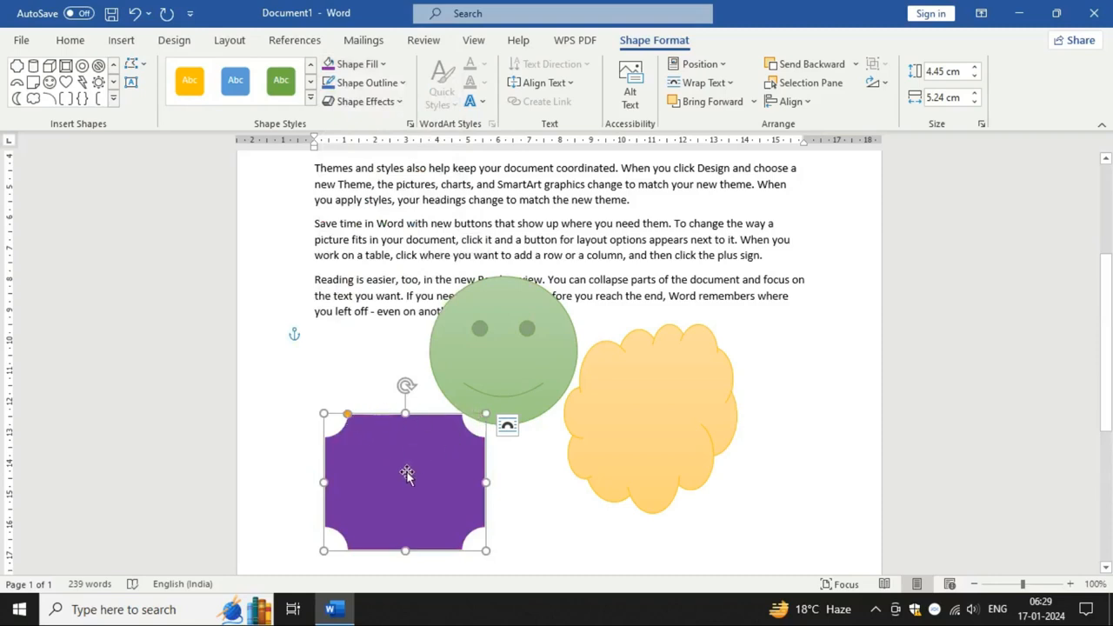
pyautogui.scroll(-3, 454, 414)
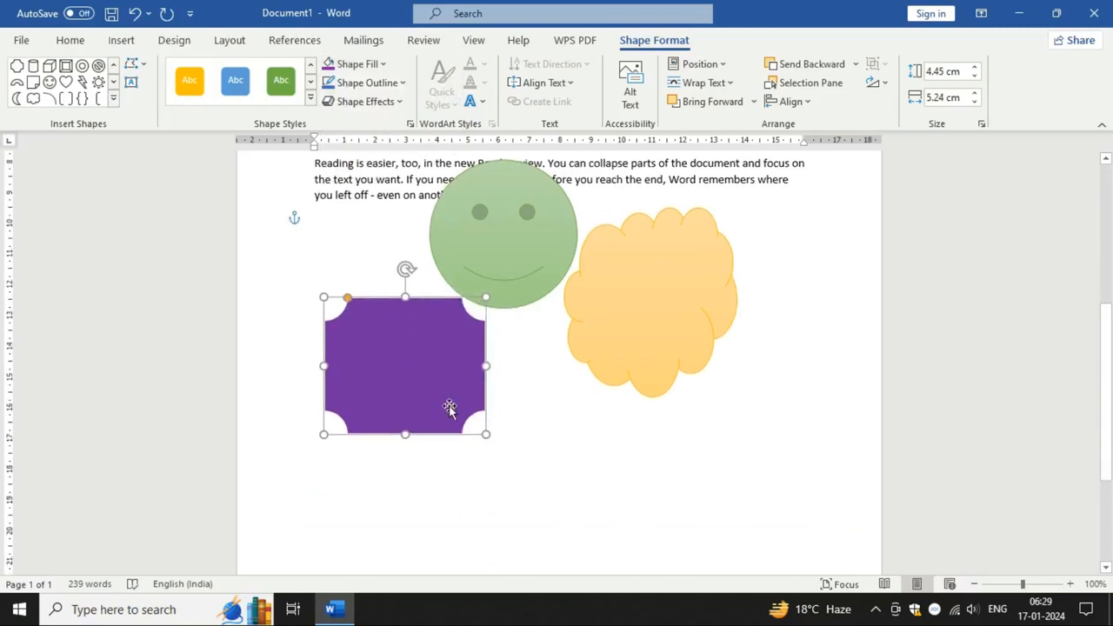
pyautogui.click(403, 84)
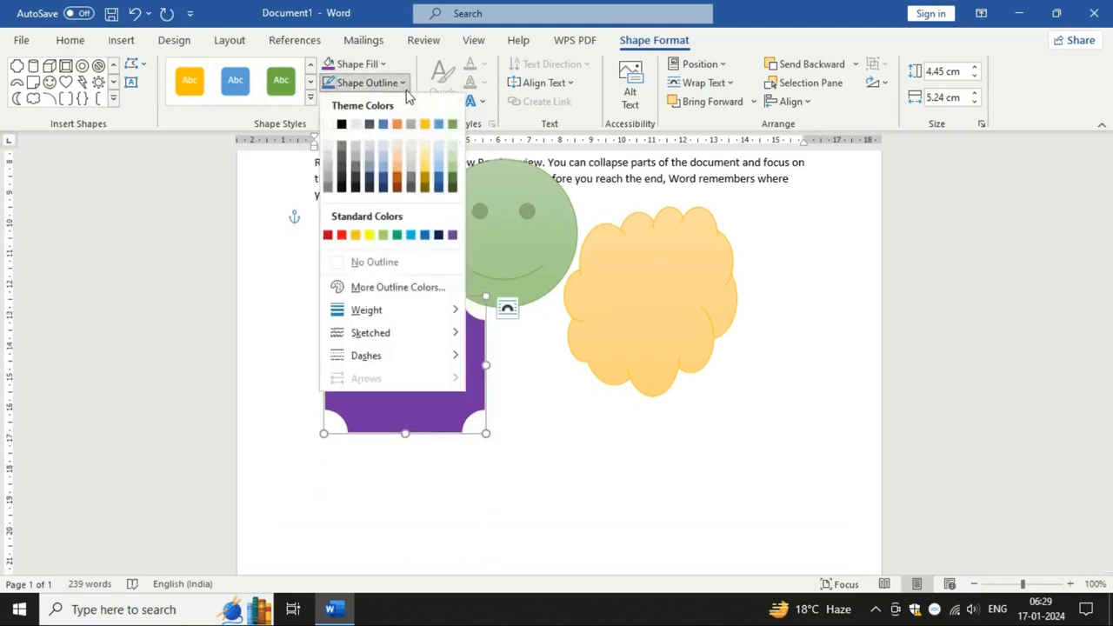
pyautogui.click(342, 236)
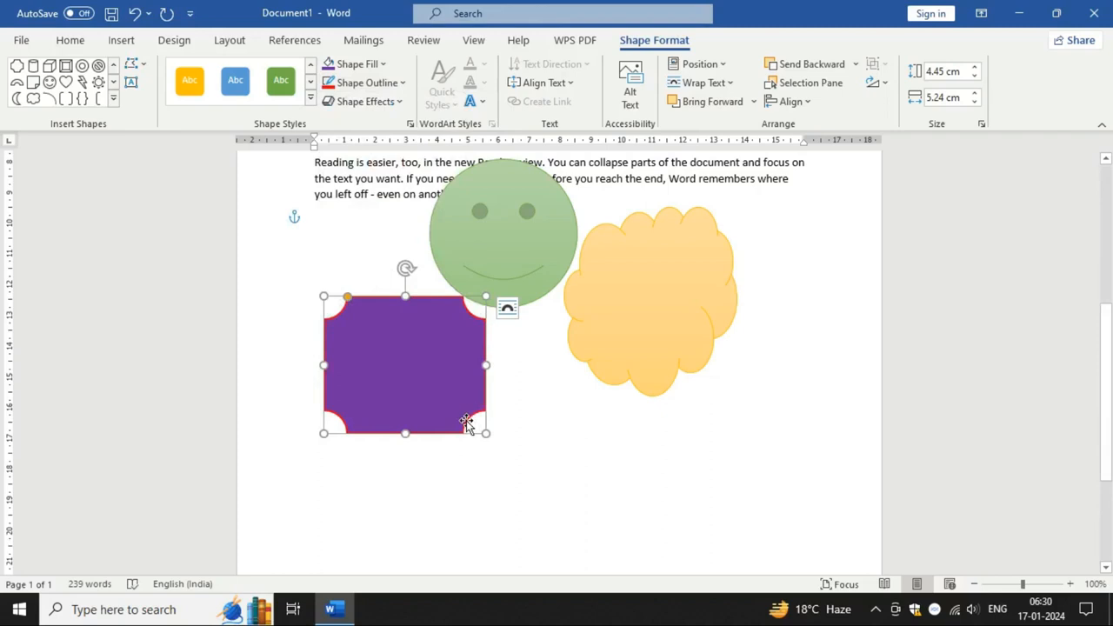
# Step: Set the plaque's outline weight to 4½ pt and its outline color to standard green
pyautogui.click(403, 84)
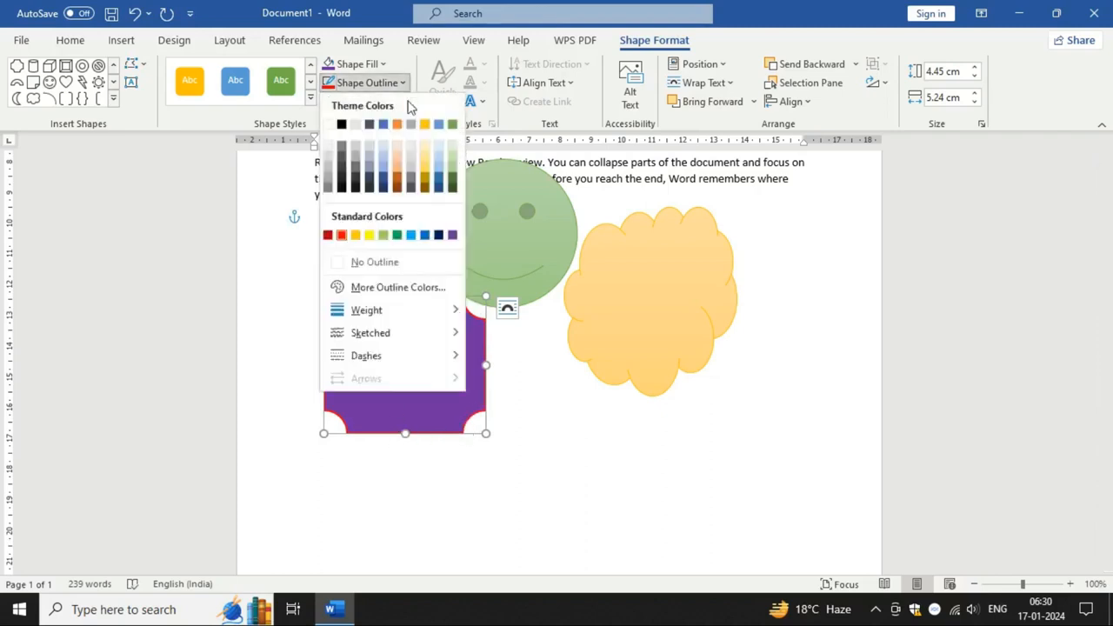
pyautogui.moveTo(439, 311)
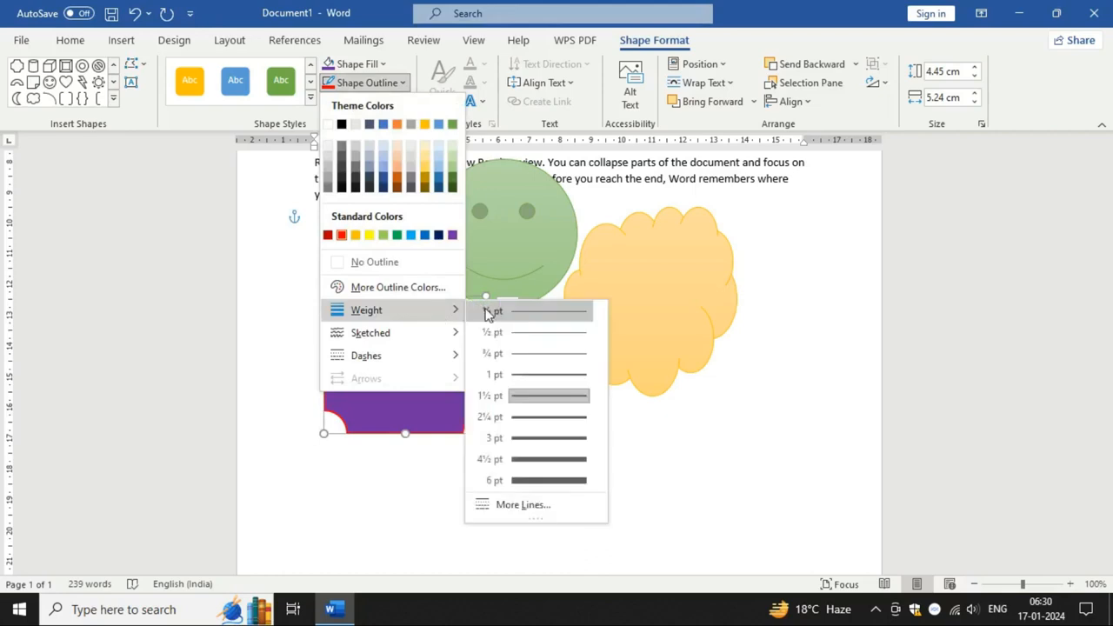
pyautogui.click(559, 460)
pyautogui.click(365, 83)
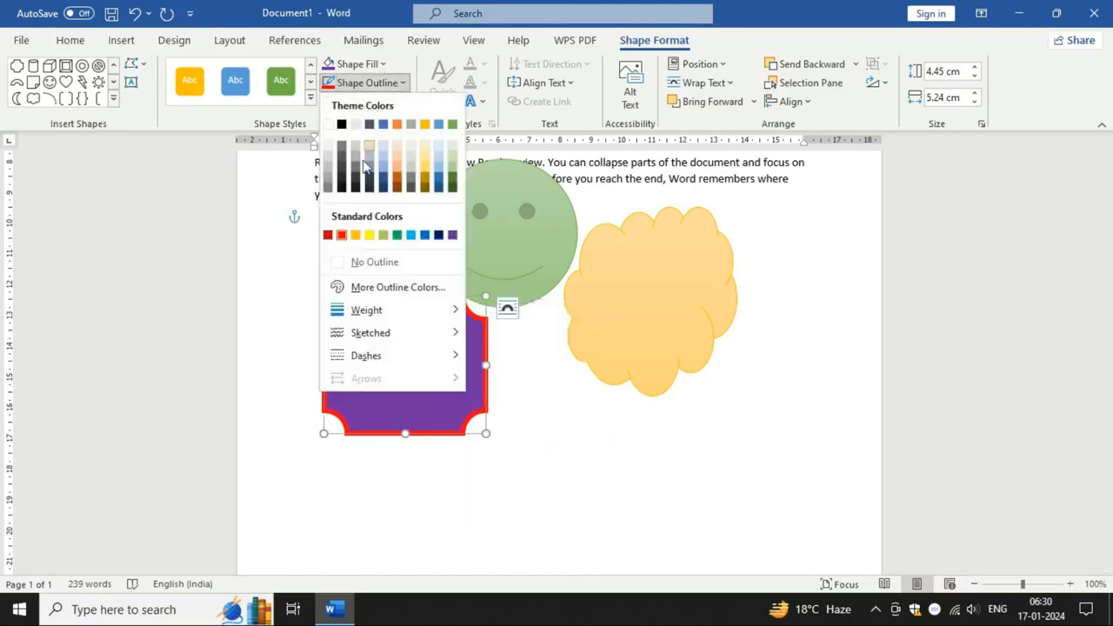
pyautogui.click(397, 236)
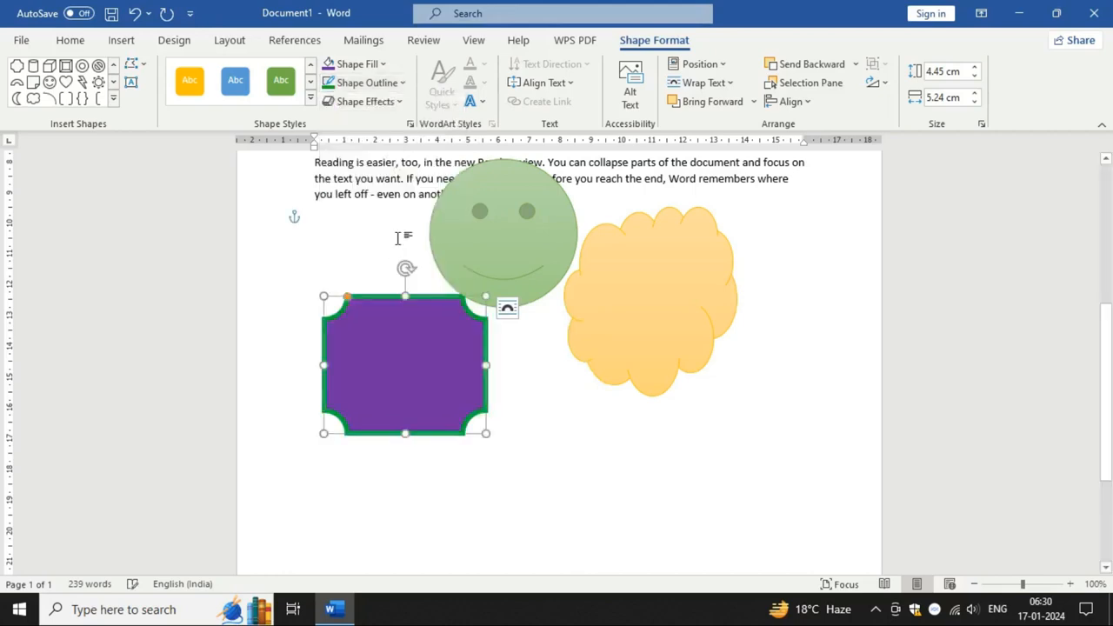
# Step: Set the plaque's outline weight to 6 pt
pyautogui.click(403, 84)
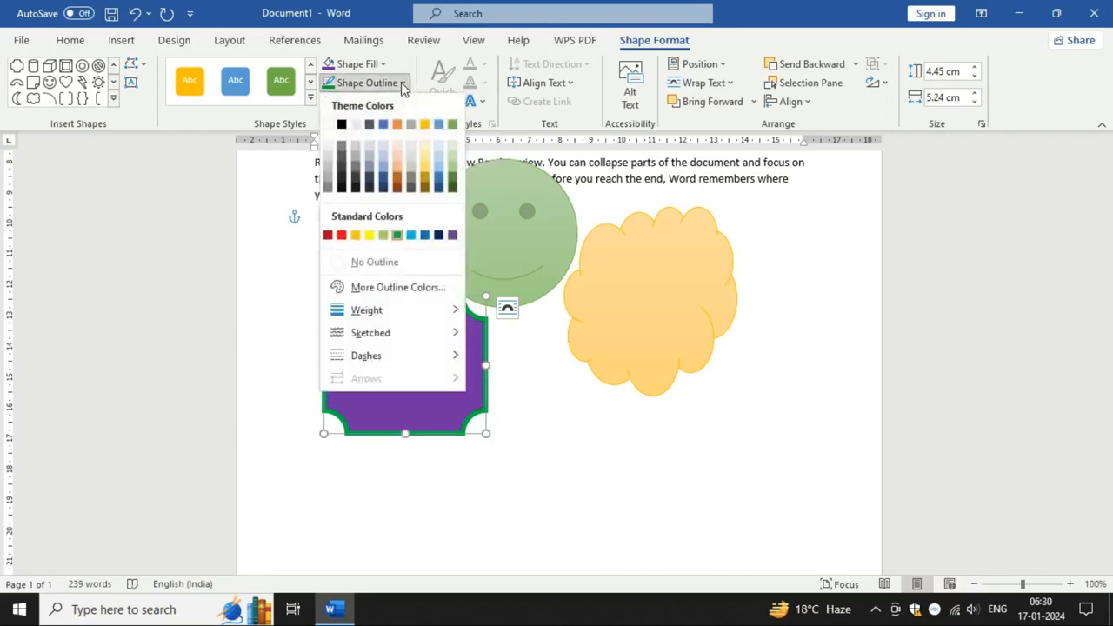
pyautogui.moveTo(414, 311)
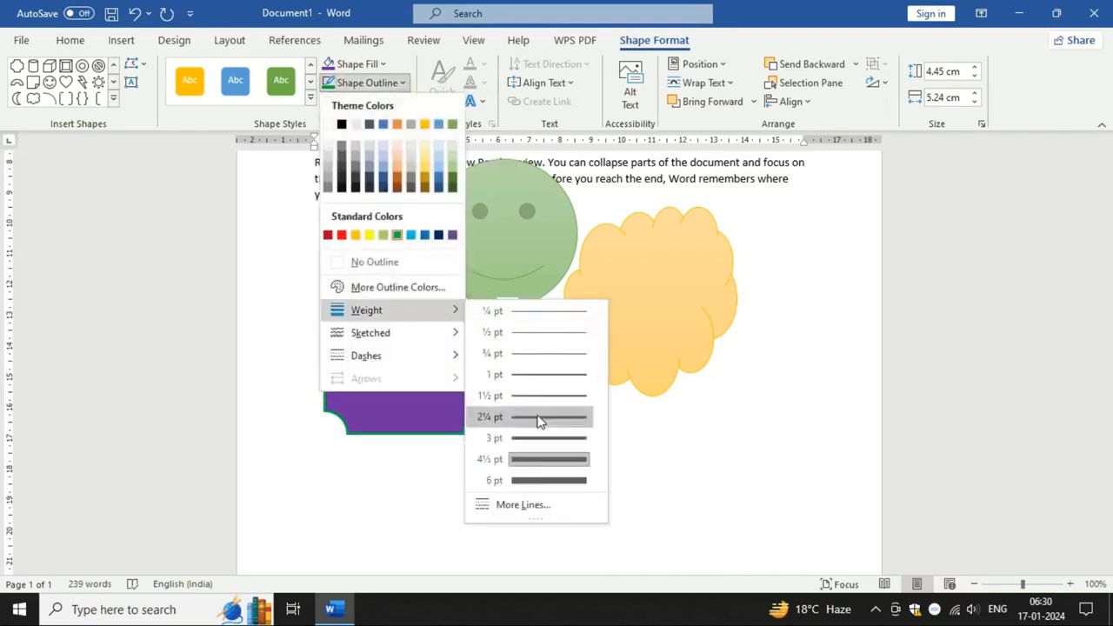
pyautogui.click(538, 481)
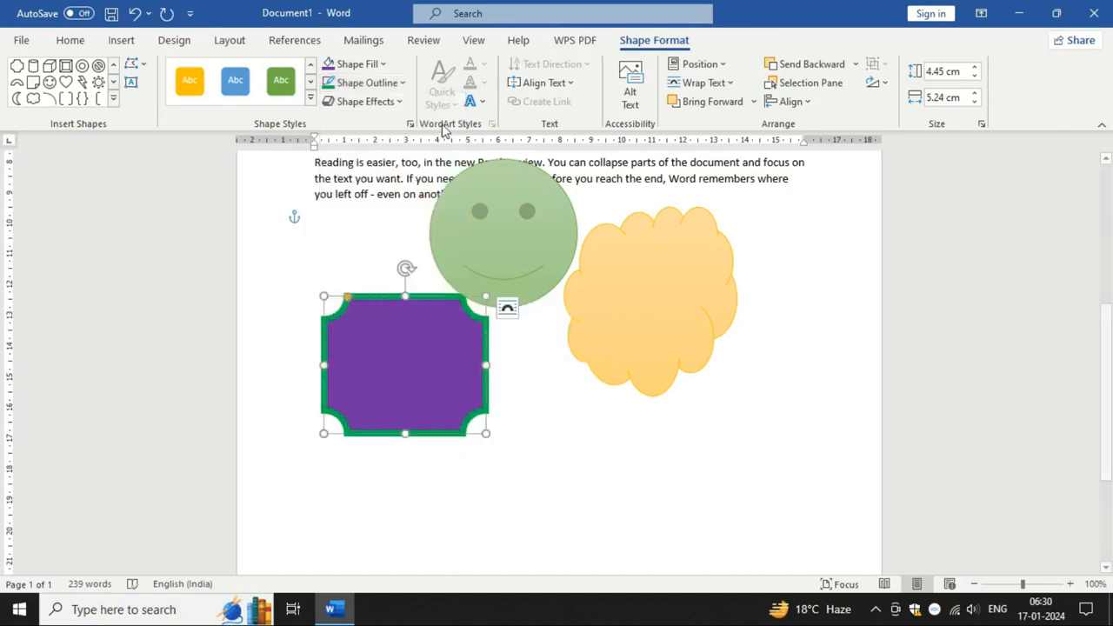
# Step: Remove the plaque's outline and fill the shape with the palest gold theme color
pyautogui.click(407, 90)
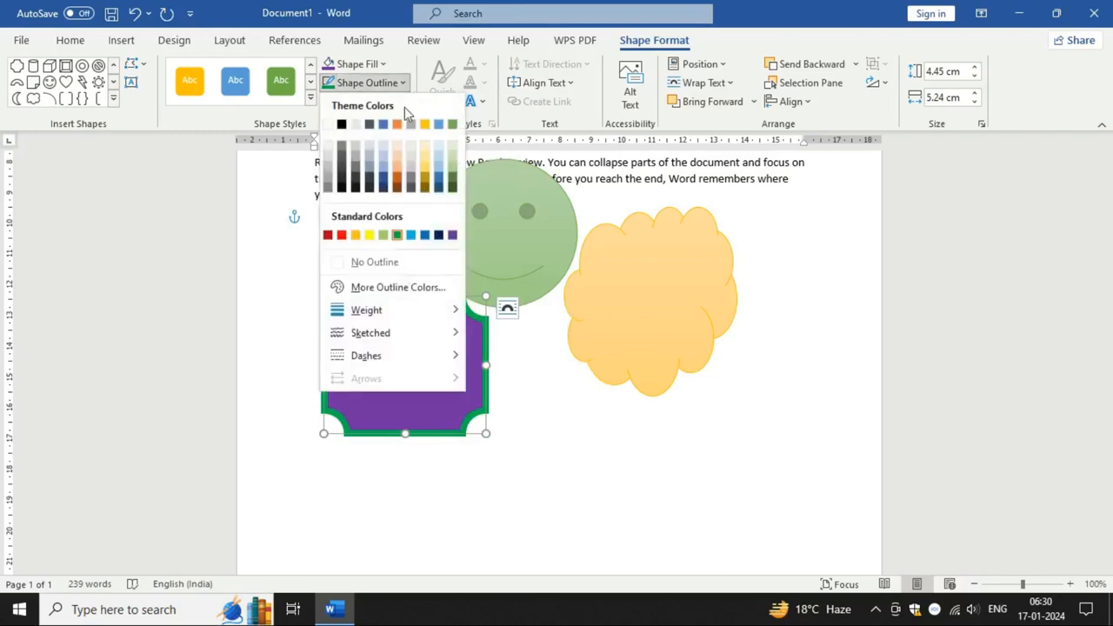
pyautogui.click(396, 263)
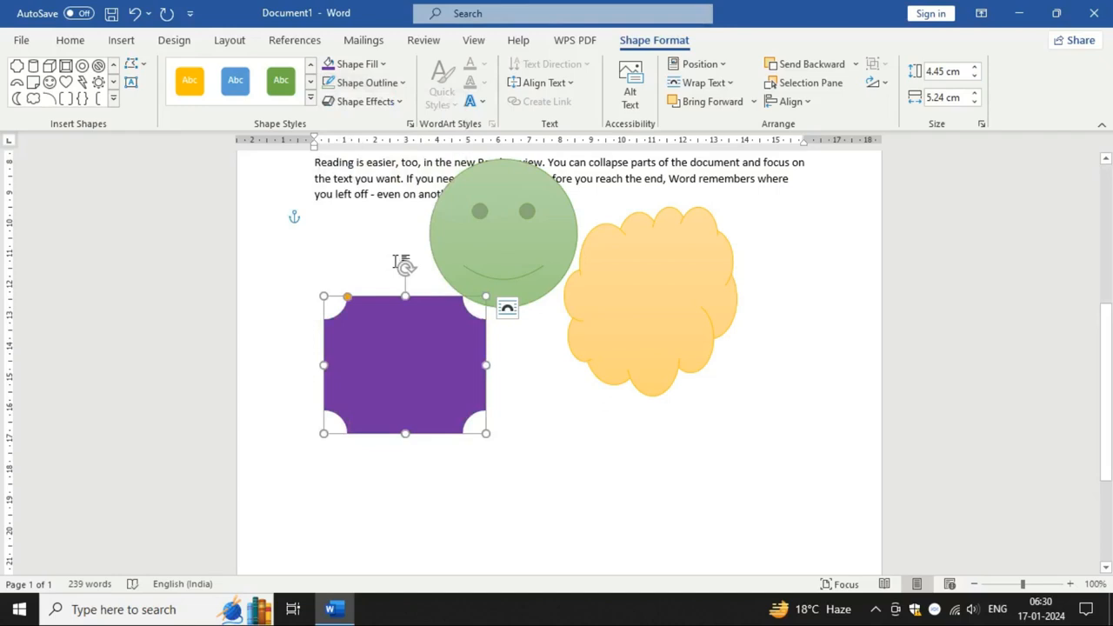
pyautogui.click(384, 65)
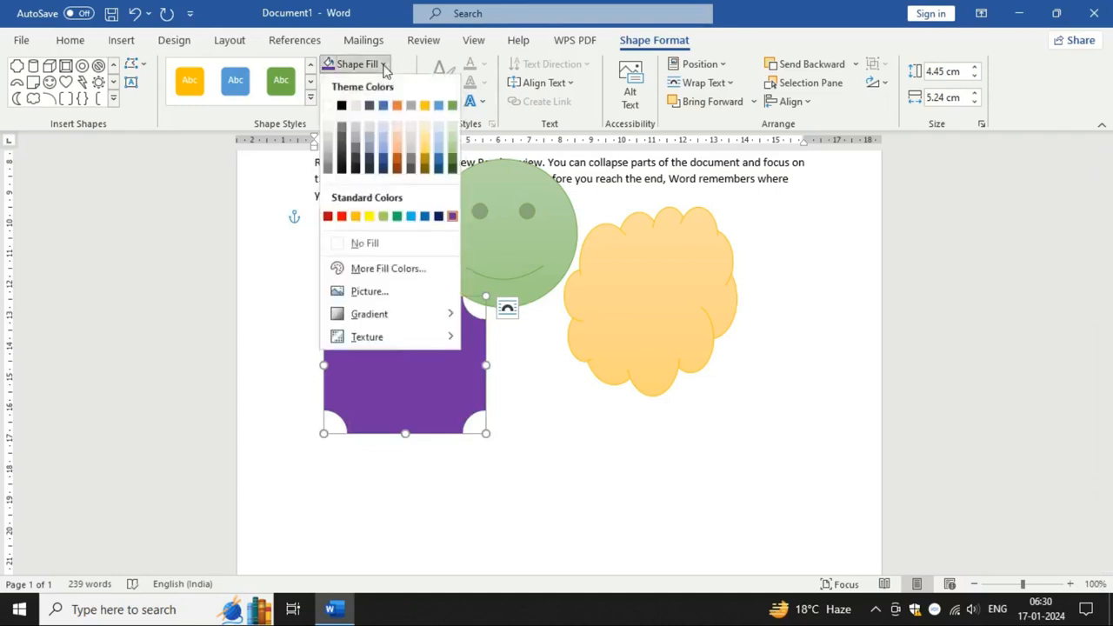
pyautogui.click(424, 125)
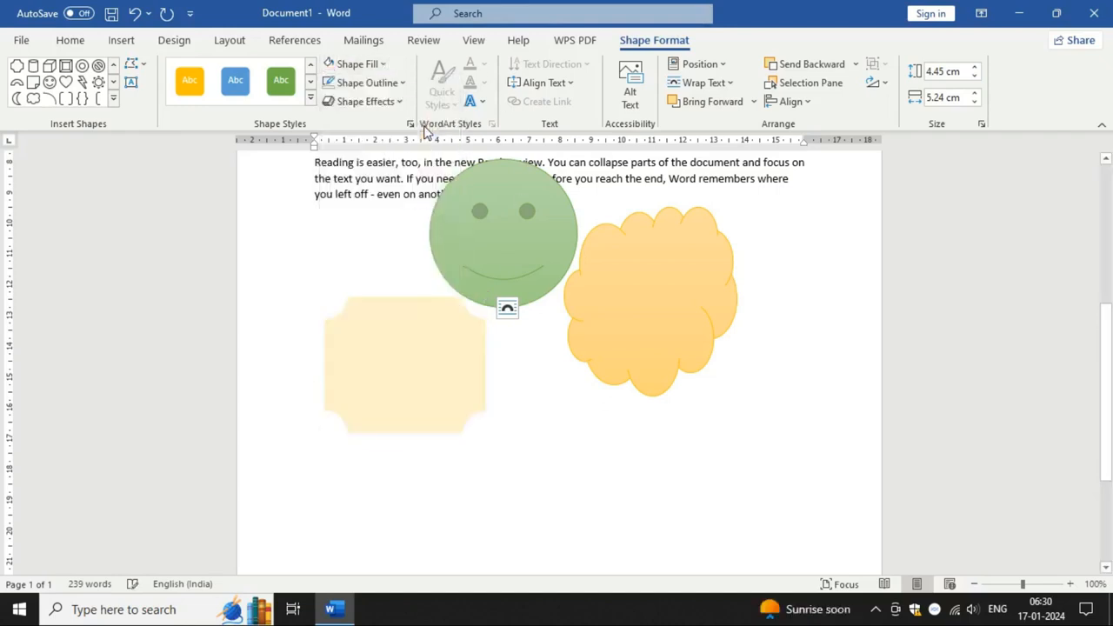
# Step: Fill the plaque with a light green theme color and give it a standard red outline
pyautogui.click(384, 65)
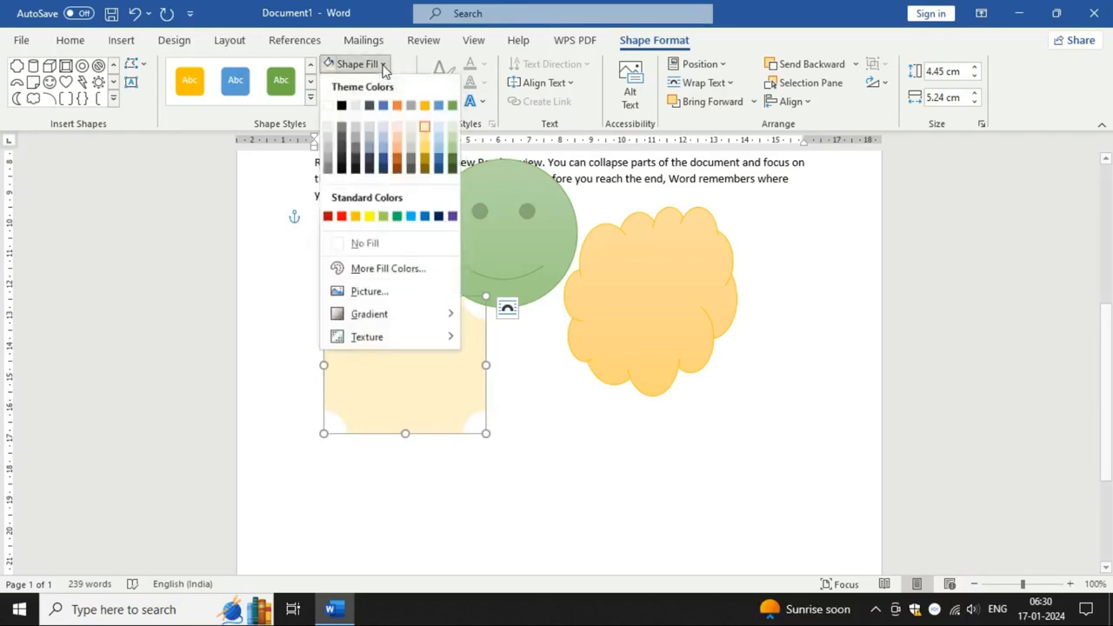
pyautogui.click(454, 152)
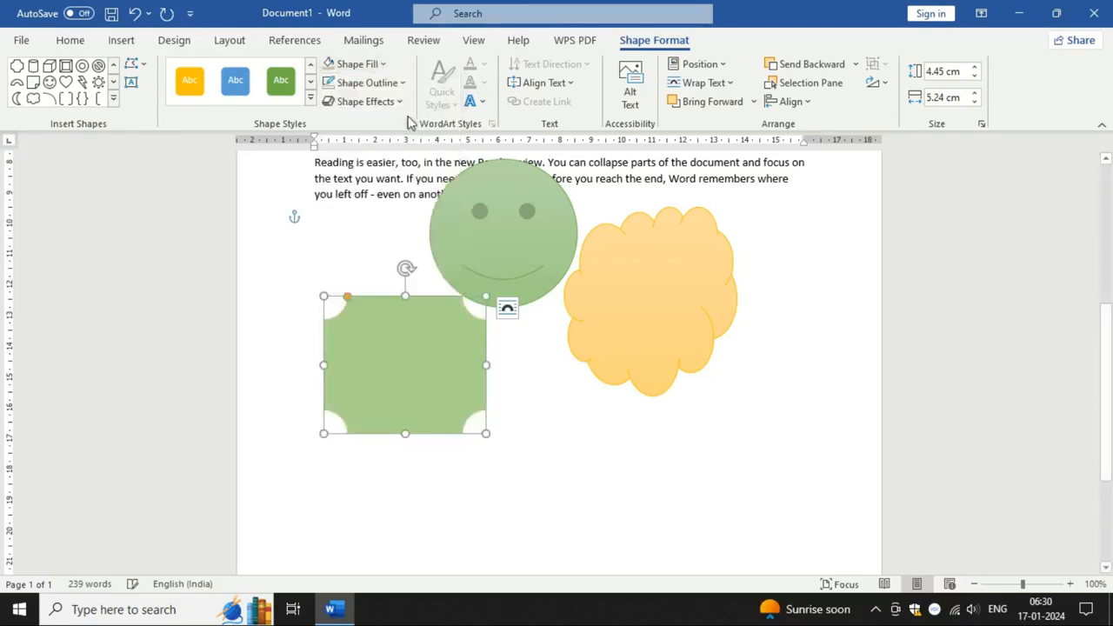
pyautogui.click(400, 82)
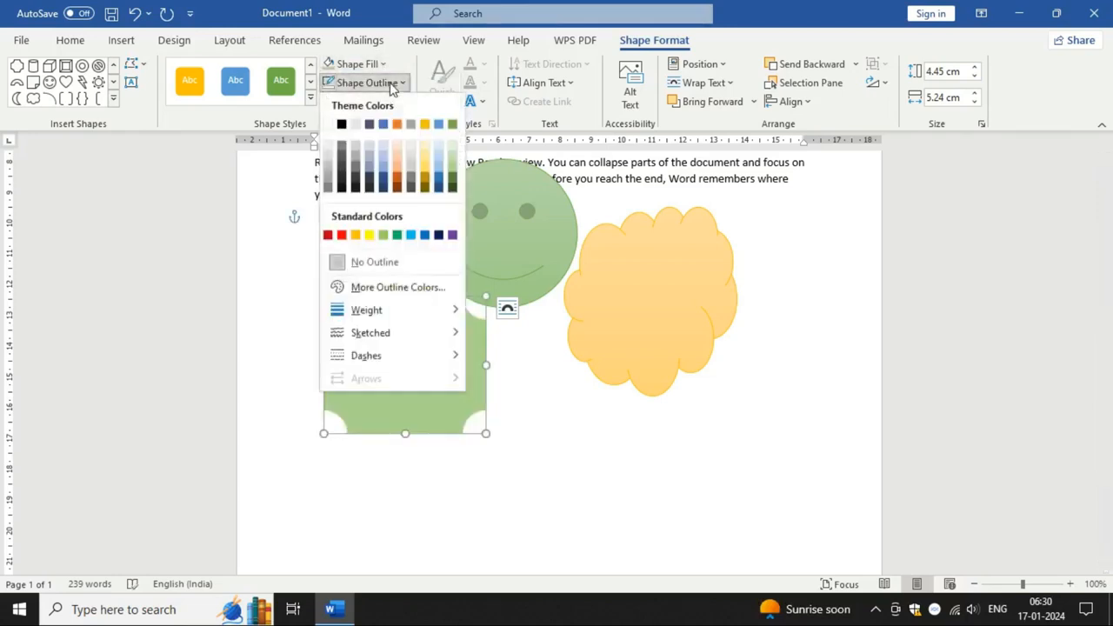
pyautogui.click(342, 236)
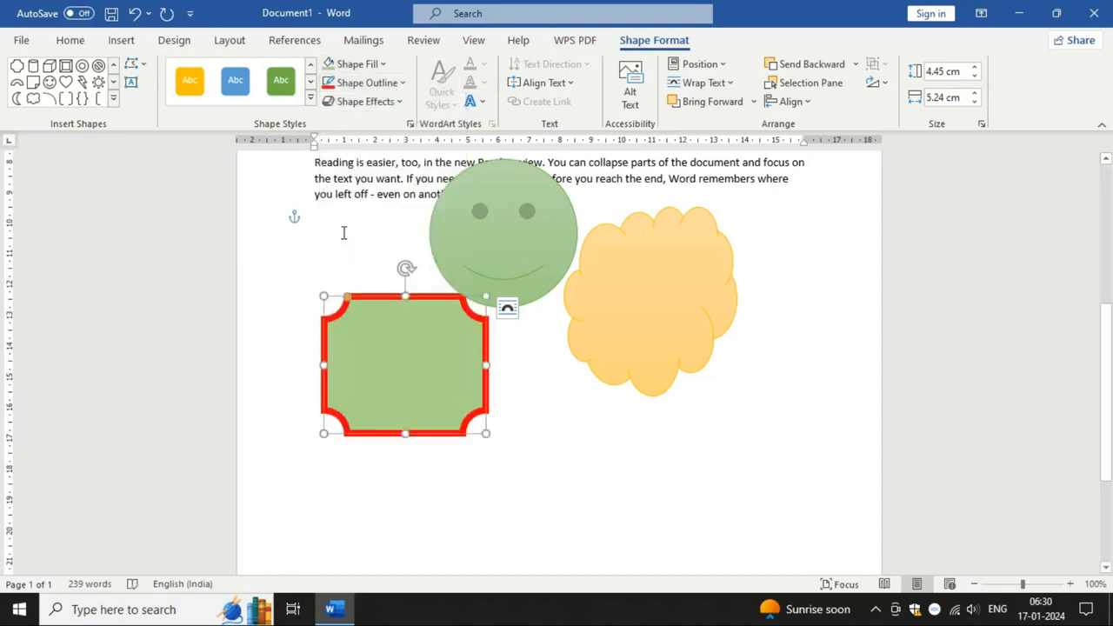
# Step: Open the detailed gradient fill settings for the orange cloud shape
pyautogui.click(644, 311)
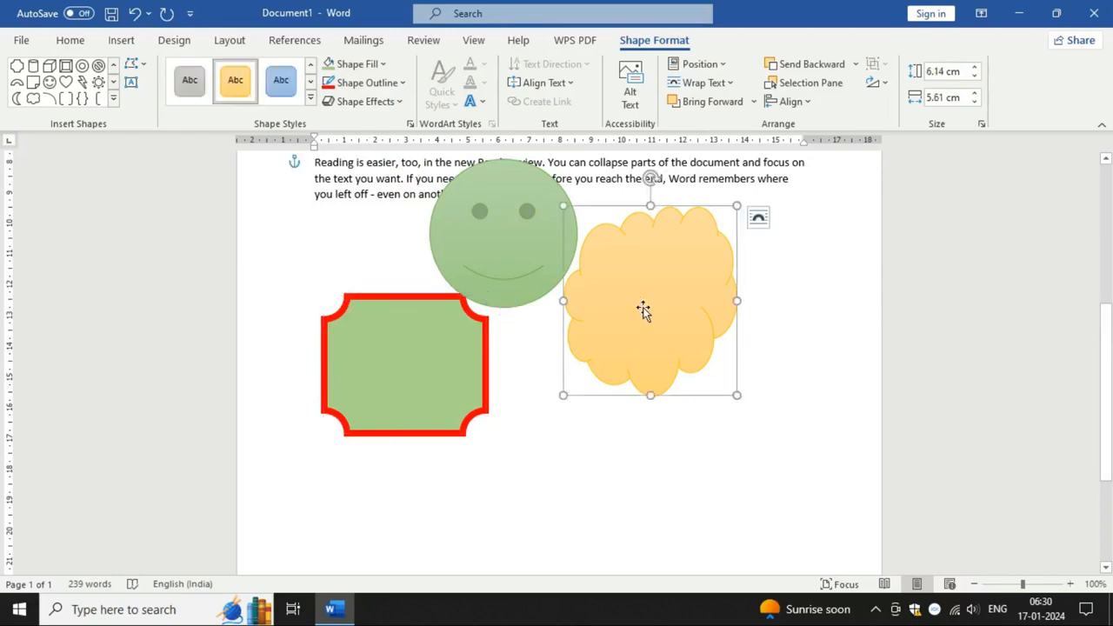
pyautogui.click(384, 66)
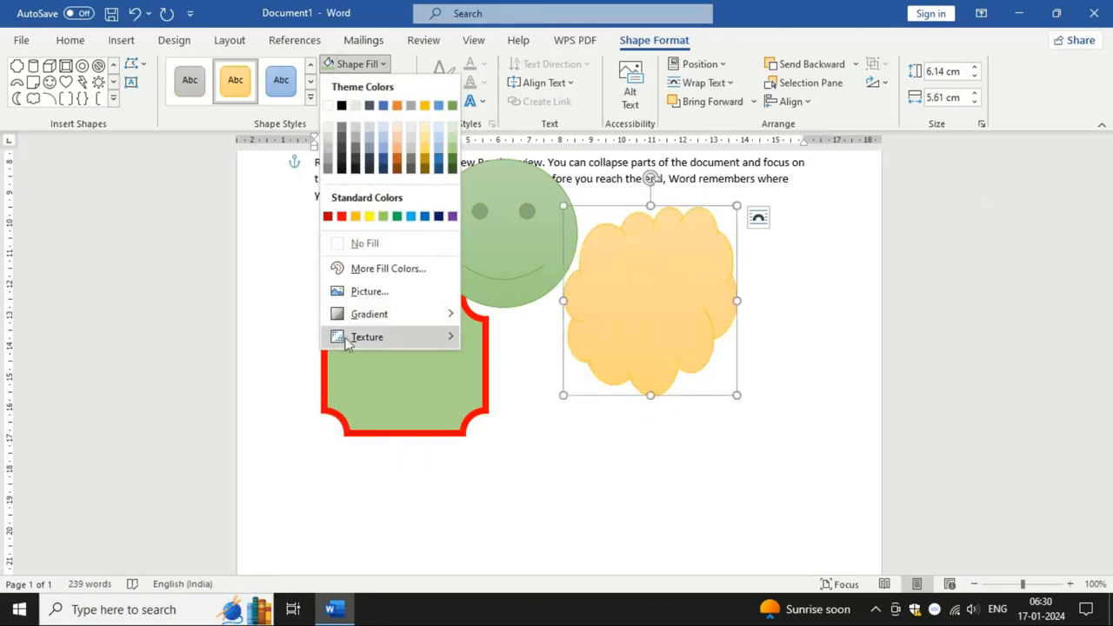
pyautogui.moveTo(408, 323)
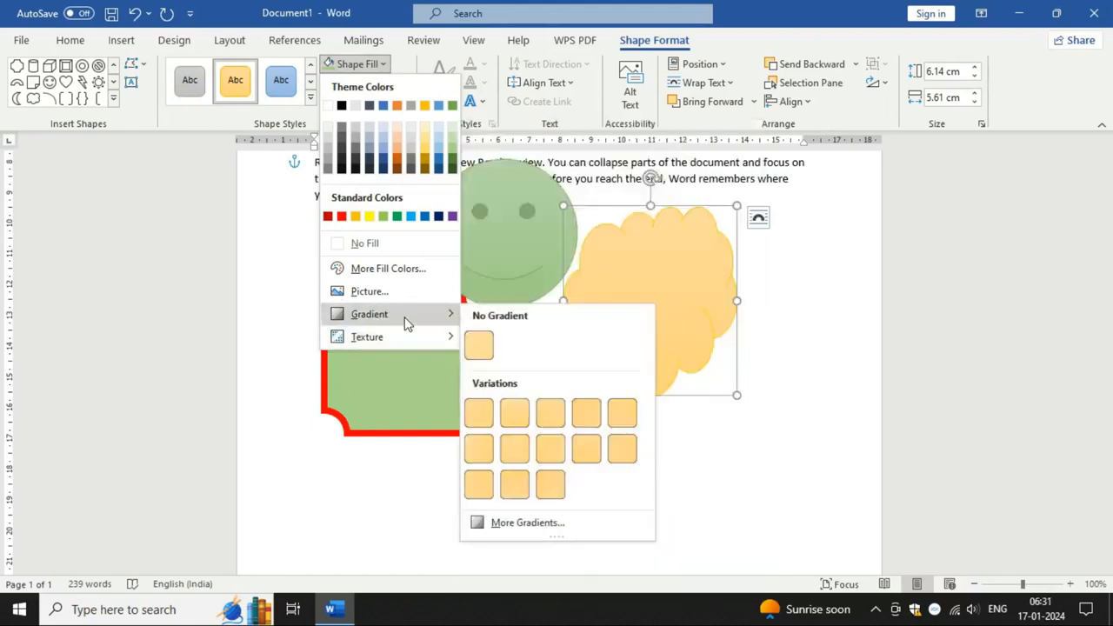
pyautogui.click(527, 523)
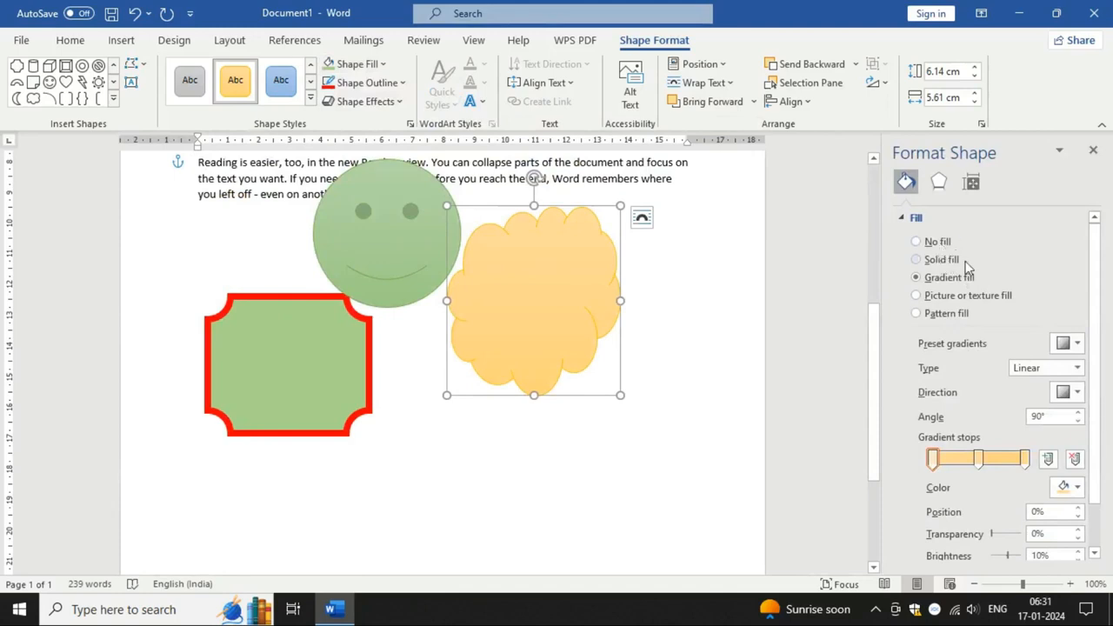
# Step: Switch the cloud to a solid fill and look through its fill color choices
pyautogui.click(950, 261)
pyautogui.click(1077, 345)
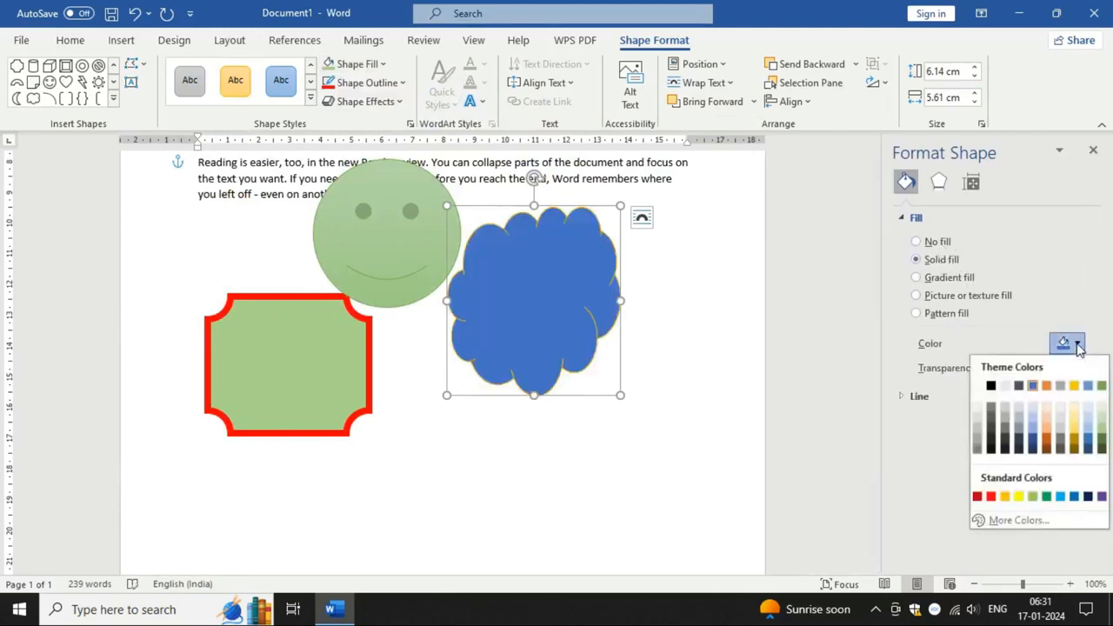
pyautogui.click(1078, 345)
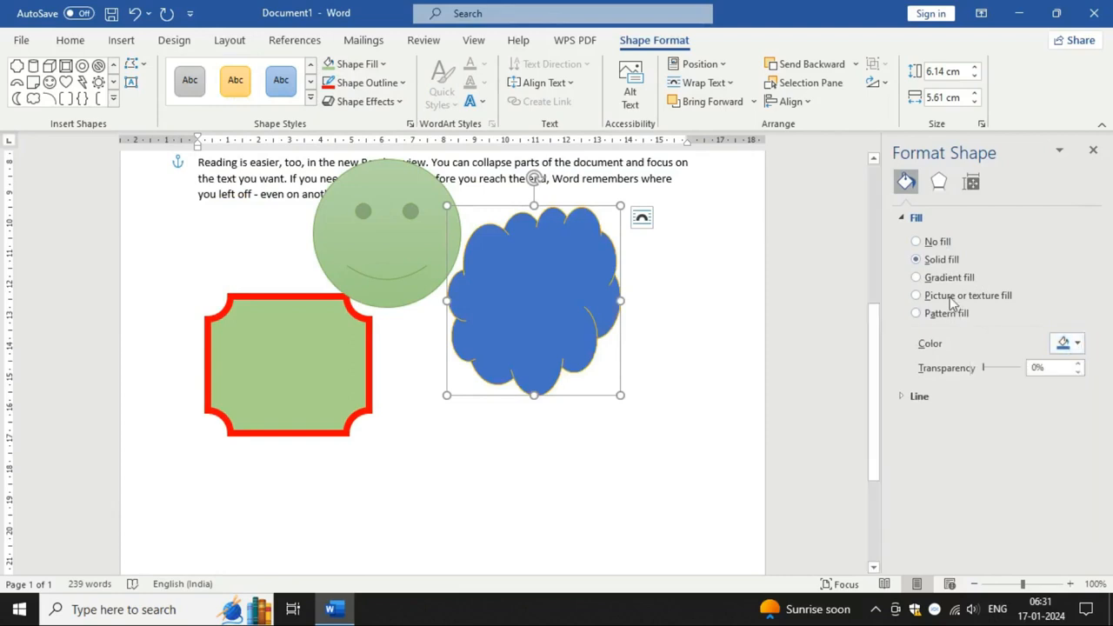
# Step: Return the cloud to a gradient fill and apply the orange preset from the second row, keeping the Radial type
pyautogui.click(916, 278)
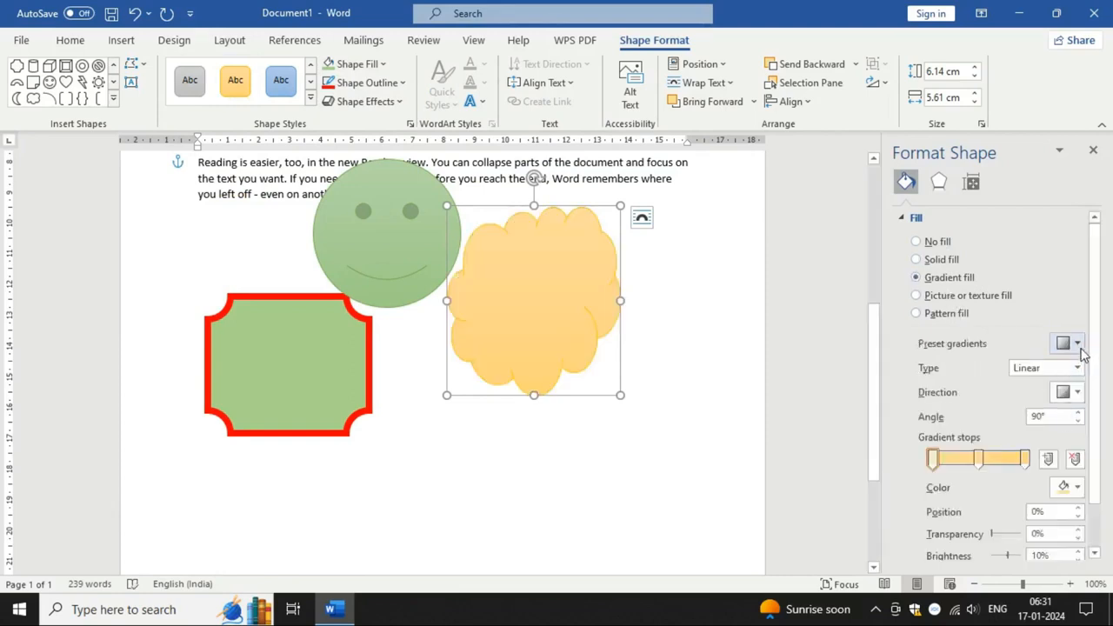
pyautogui.click(1077, 344)
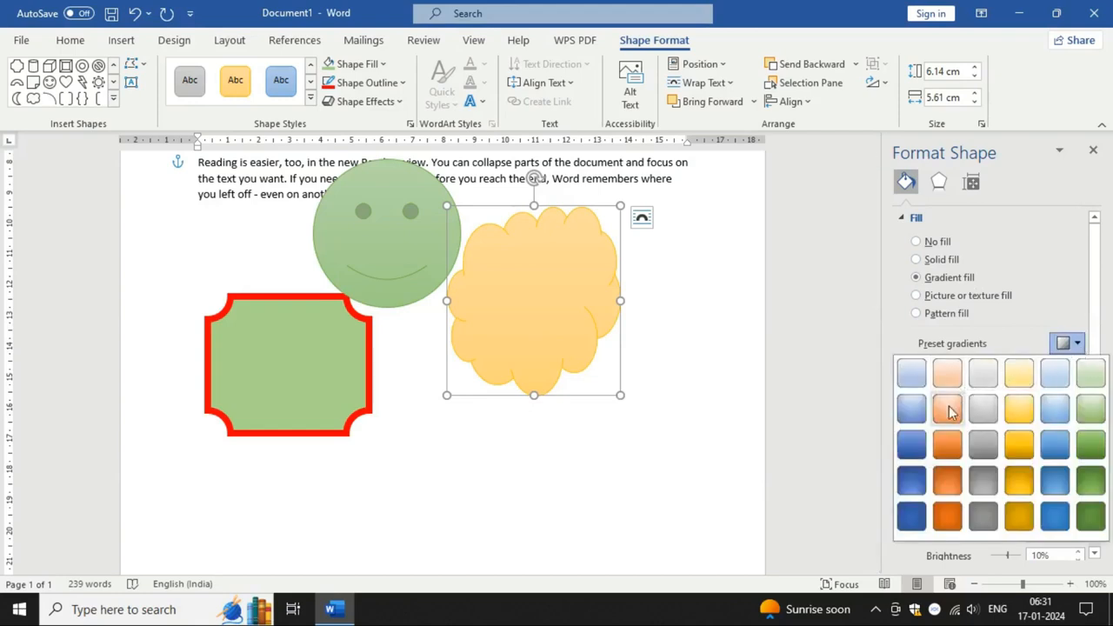
pyautogui.click(947, 408)
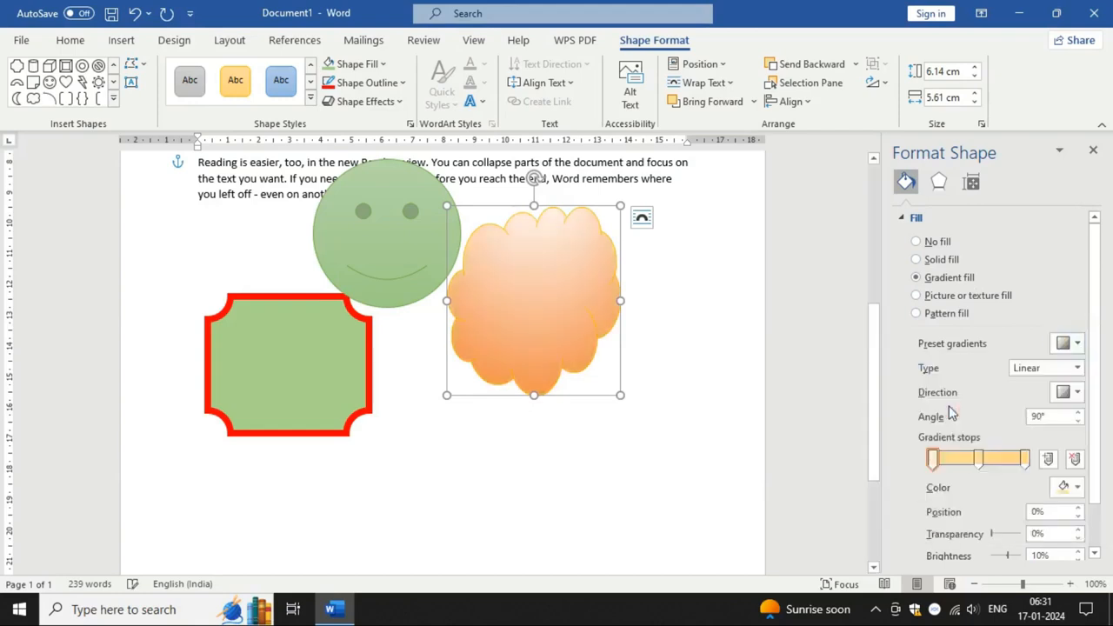
pyautogui.click(1042, 374)
pyautogui.click(1042, 374)
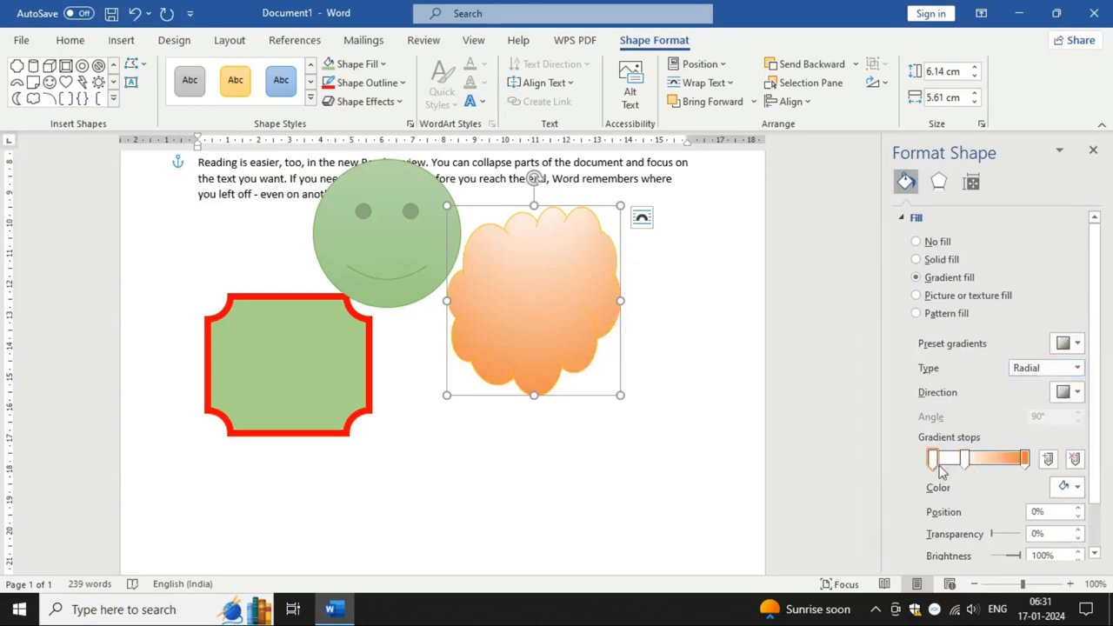
# Step: Color the cloud's 35% gradient stop standard green, and add a standard red stop at about 12%
pyautogui.click(965, 459)
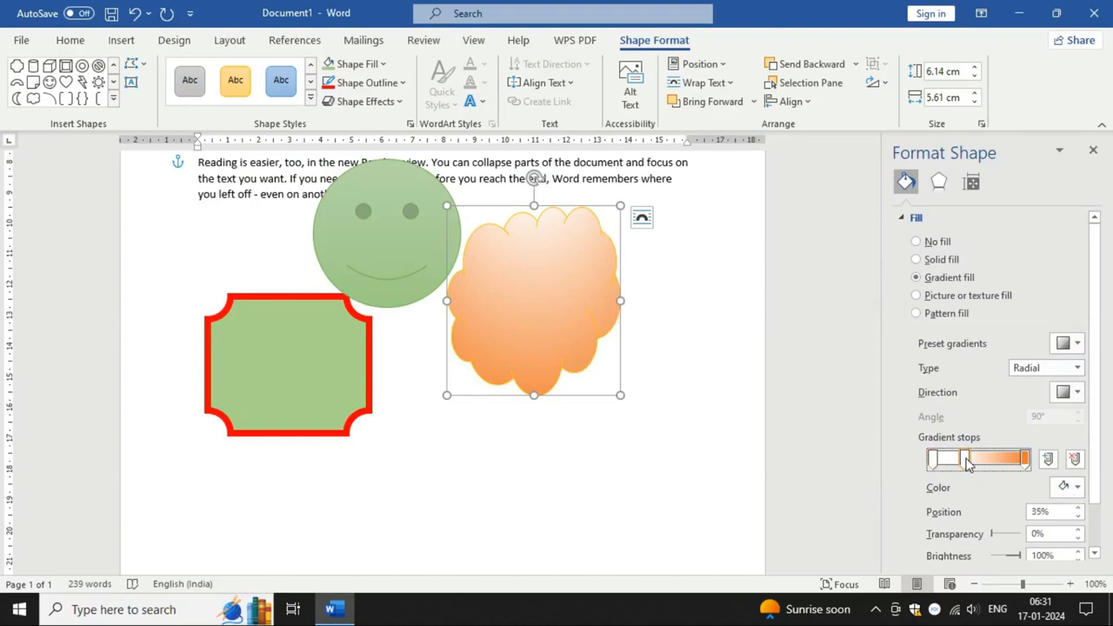
pyautogui.click(1075, 488)
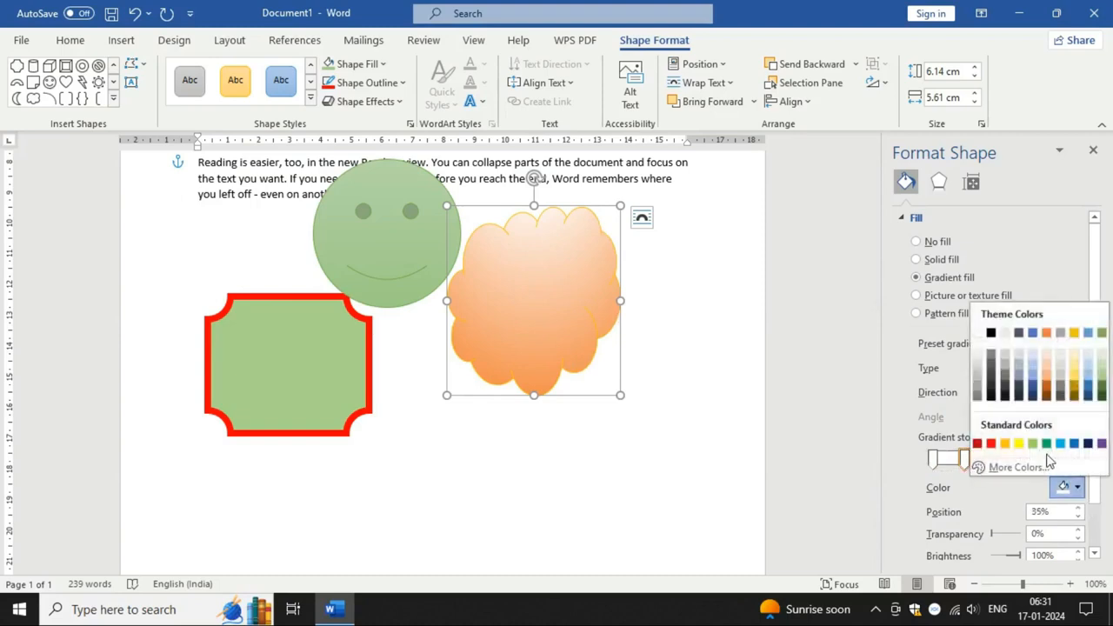
pyautogui.click(1047, 445)
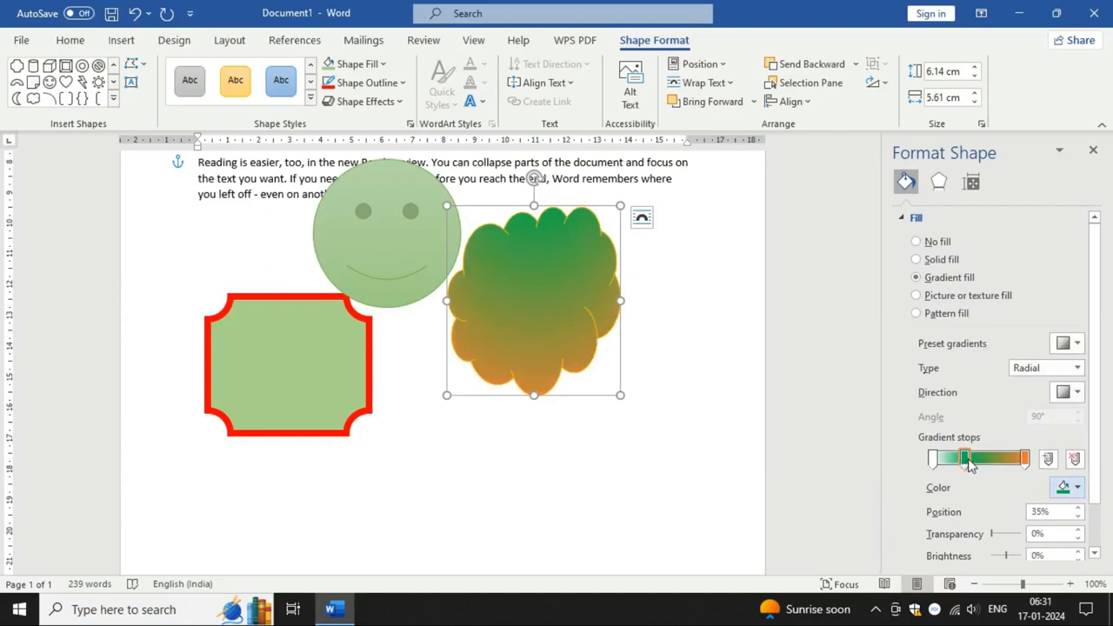
pyautogui.moveTo(968, 459); pyautogui.dragTo(941, 460)
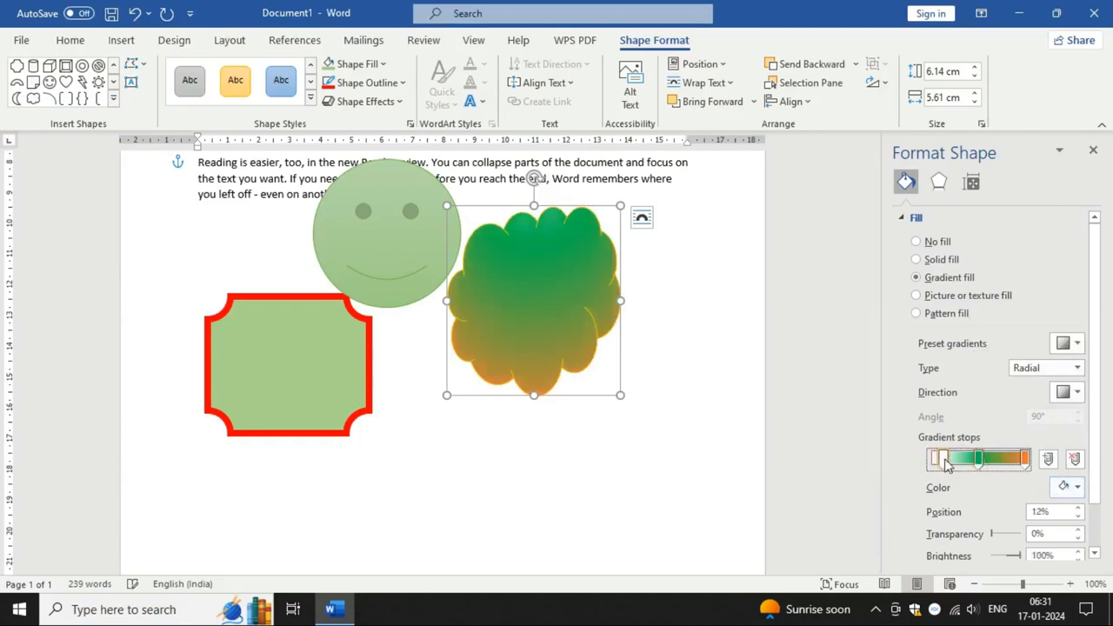
pyautogui.click(1076, 488)
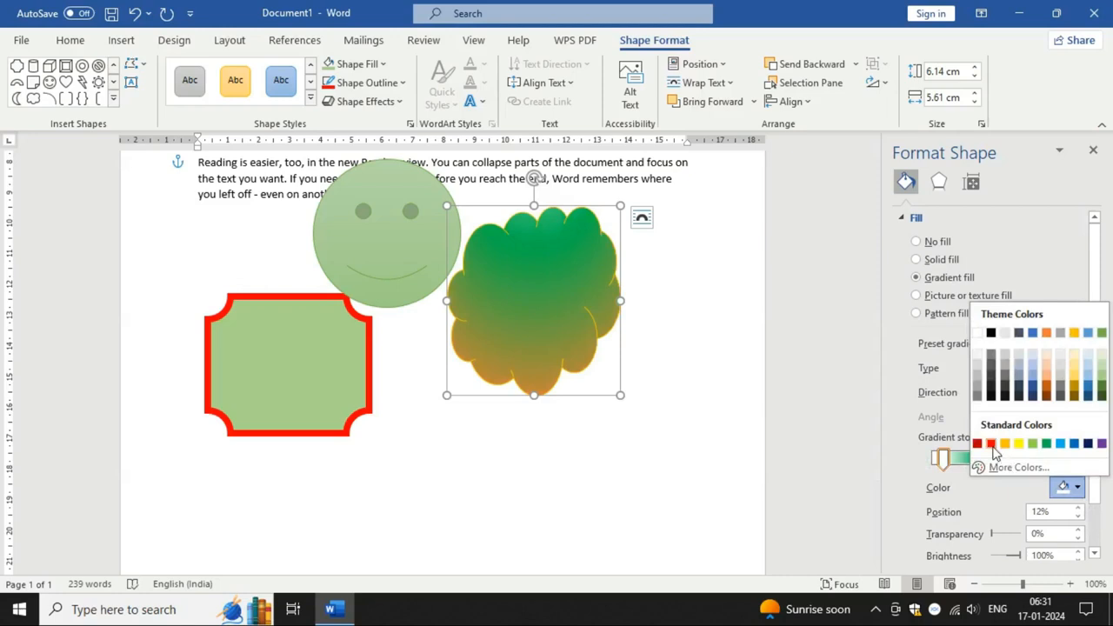
pyautogui.click(996, 438)
# Step: Remove the orange end stop from the cloud's gradient and reposition the green and red stops, with red at 35%
pyautogui.moveTo(943, 460); pyautogui.dragTo(985, 461)
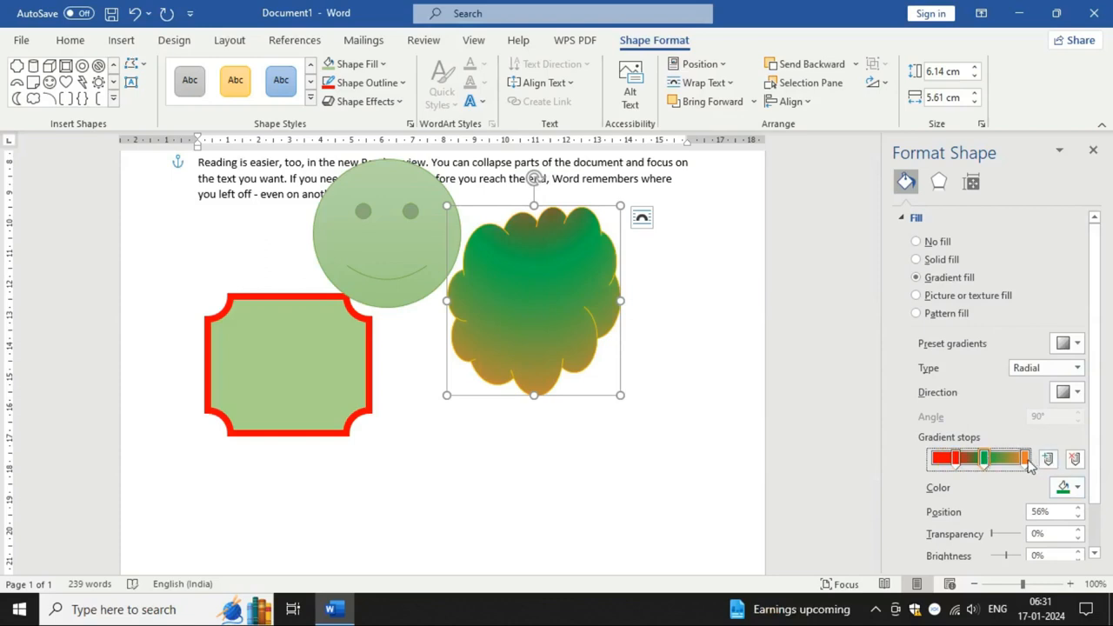
pyautogui.click(1025, 460)
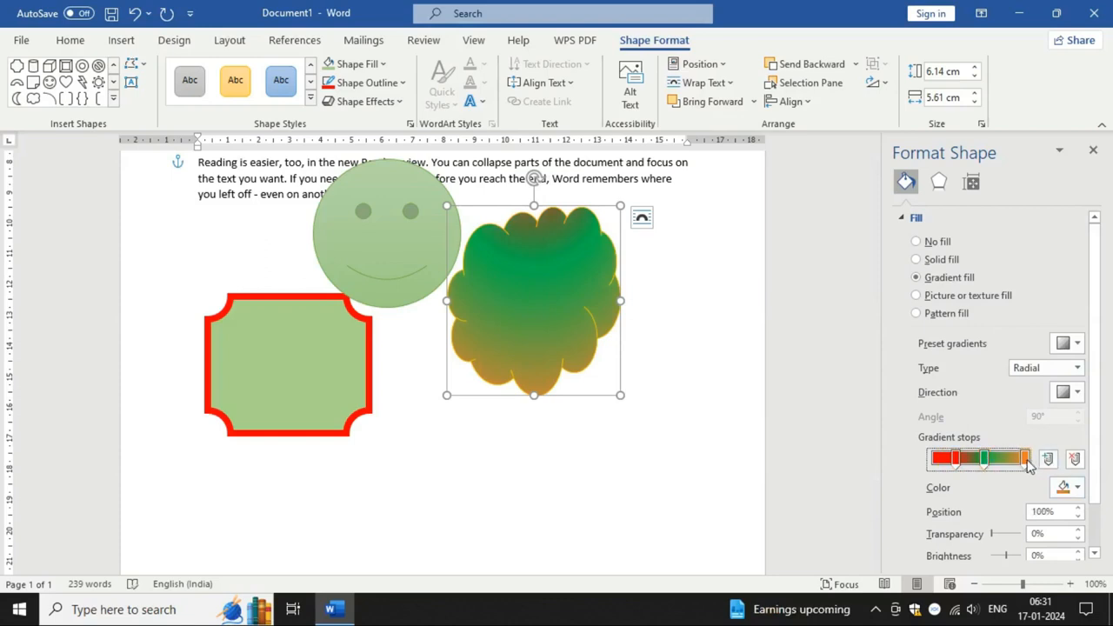
pyautogui.click(1075, 460)
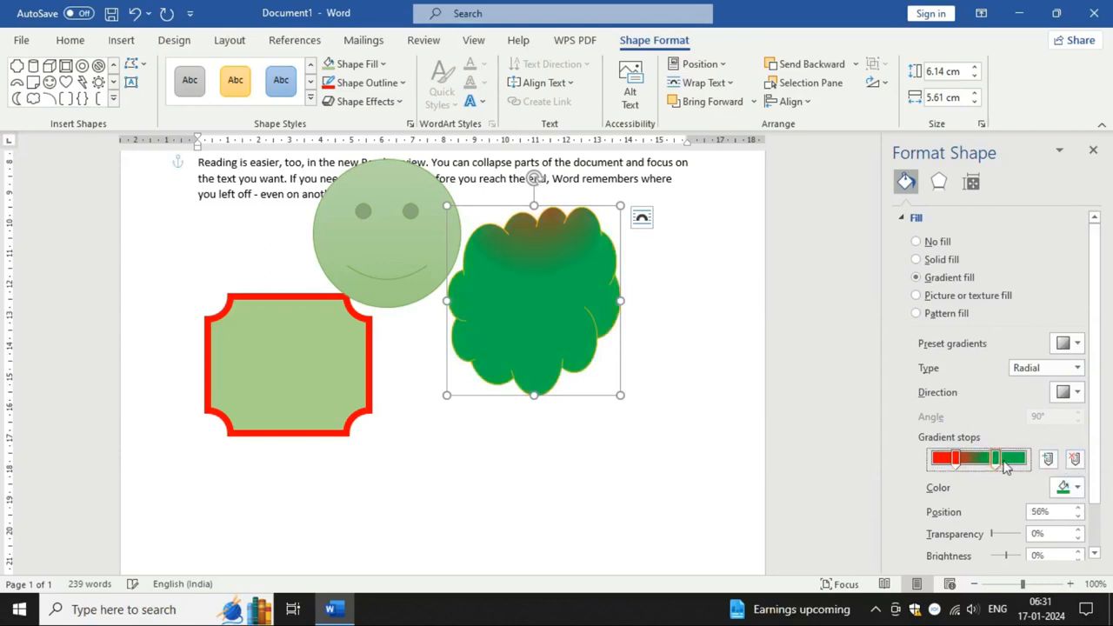
pyautogui.moveTo(1004, 461); pyautogui.dragTo(967, 461)
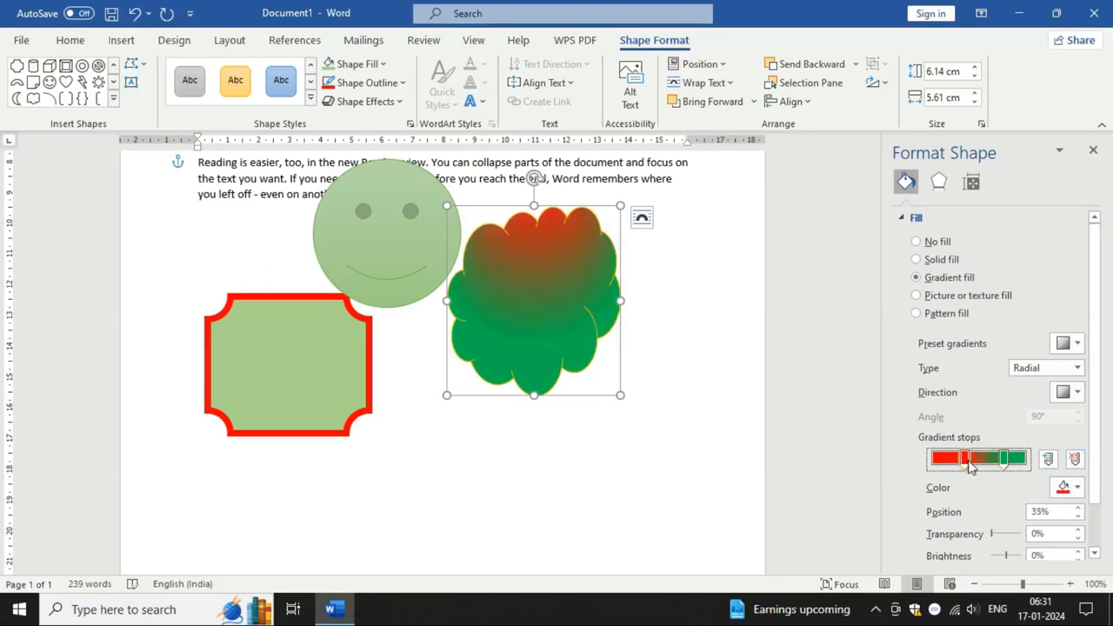
# Step: Add a gradient stop at 54% between the red and green stops and color it standard yellow
pyautogui.click(983, 461)
pyautogui.click(1072, 488)
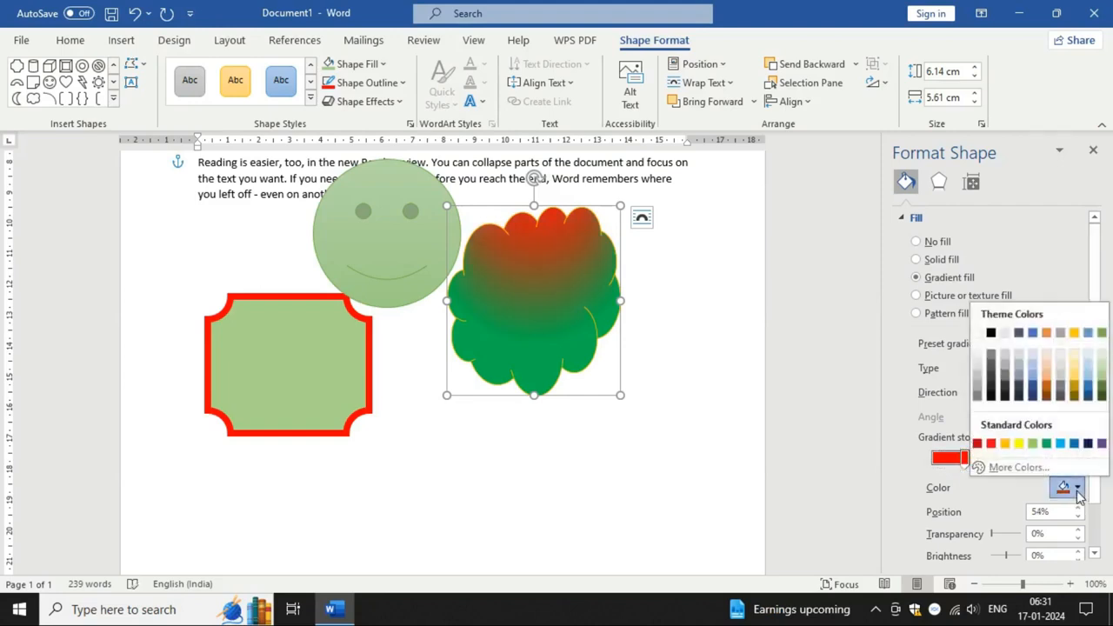
pyautogui.click(1019, 444)
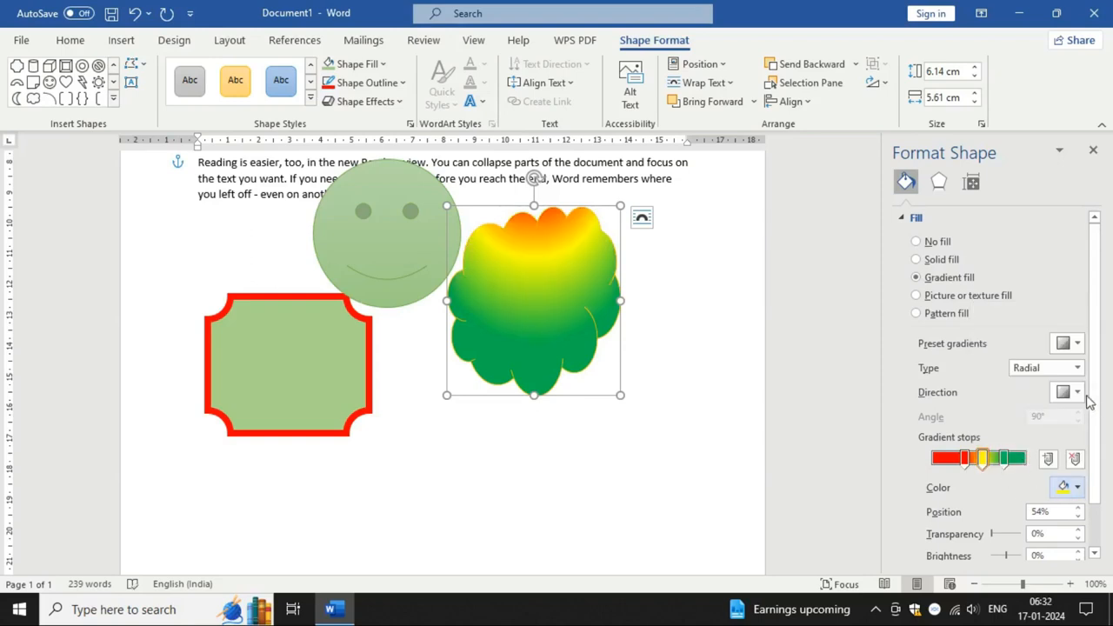
# Step: Set the cloud's gradient type to Rectangular, with the colors spreading from the bottom-right corner
pyautogui.click(1043, 369)
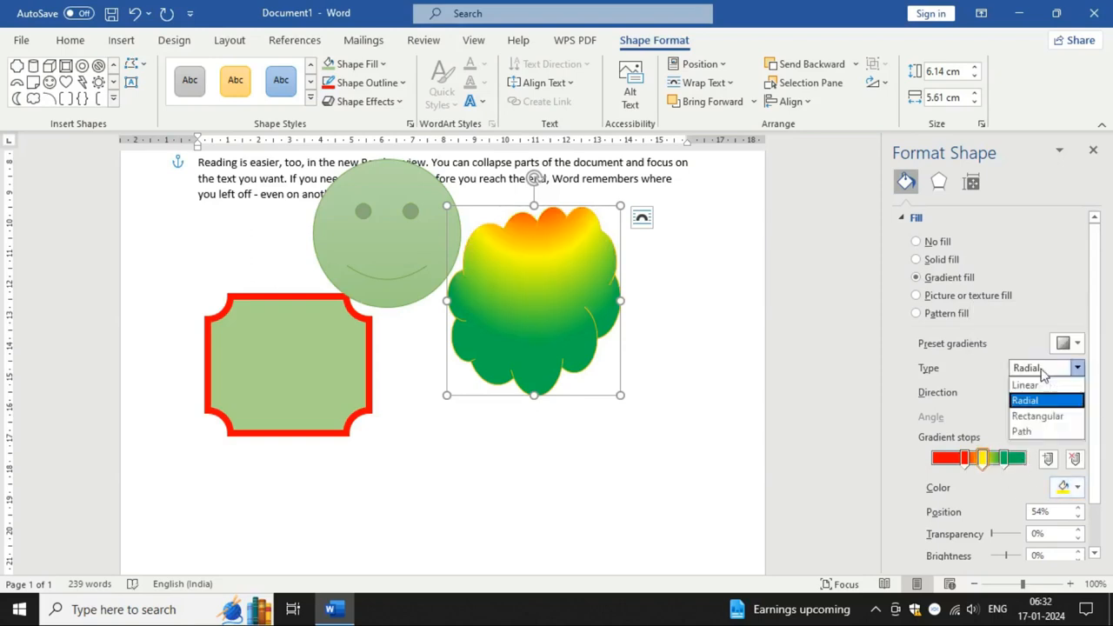
pyautogui.click(1044, 416)
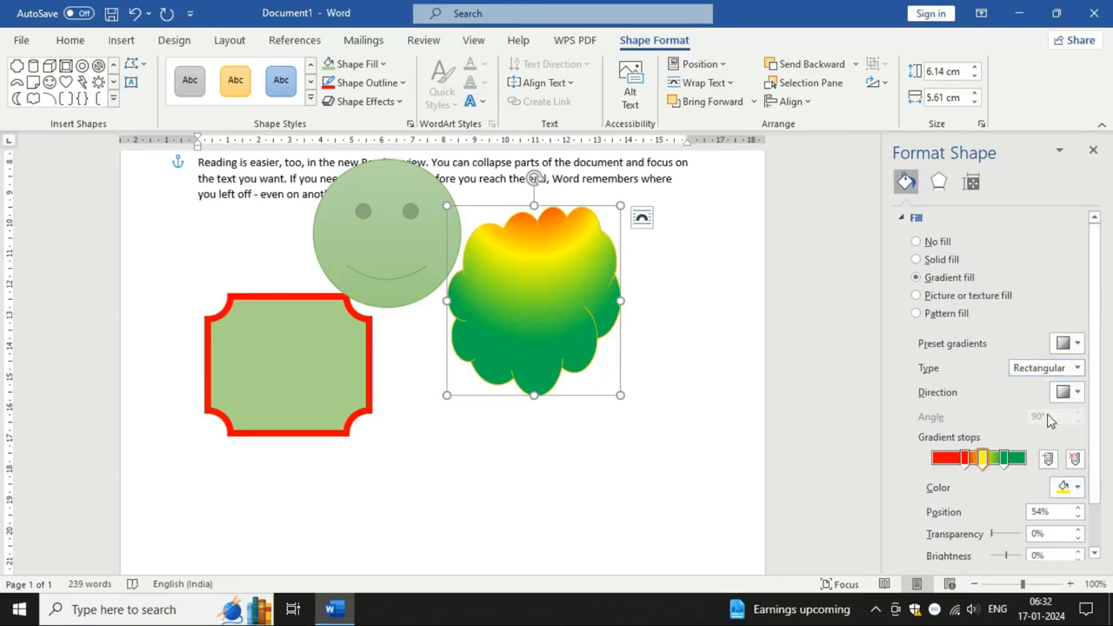
pyautogui.click(1071, 346)
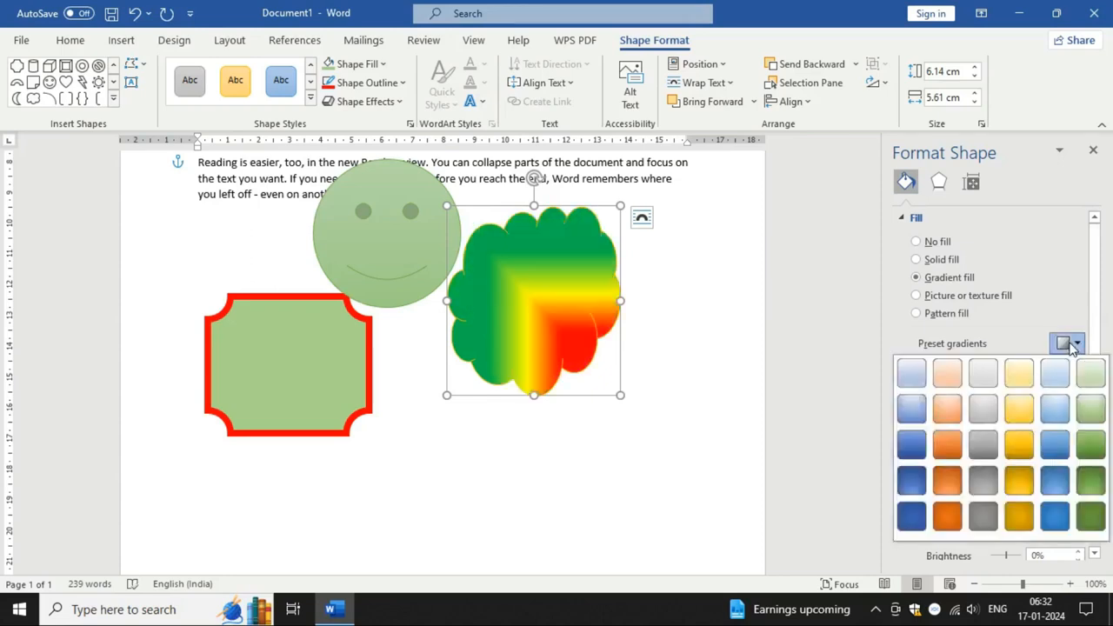
pyautogui.click(1071, 345)
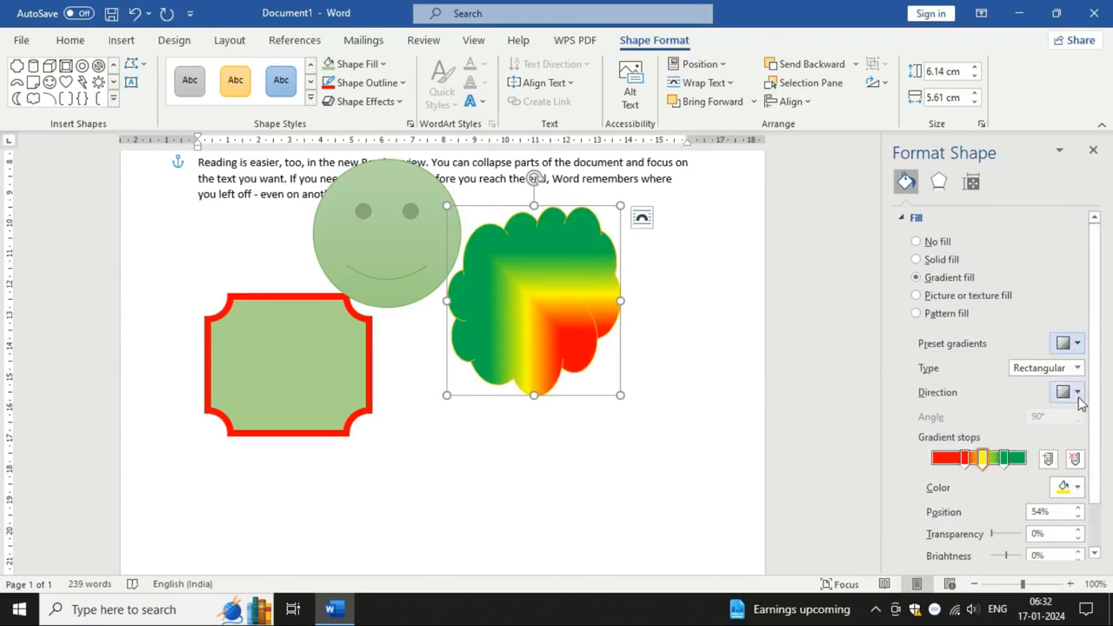
pyautogui.click(1076, 392)
pyautogui.click(947, 423)
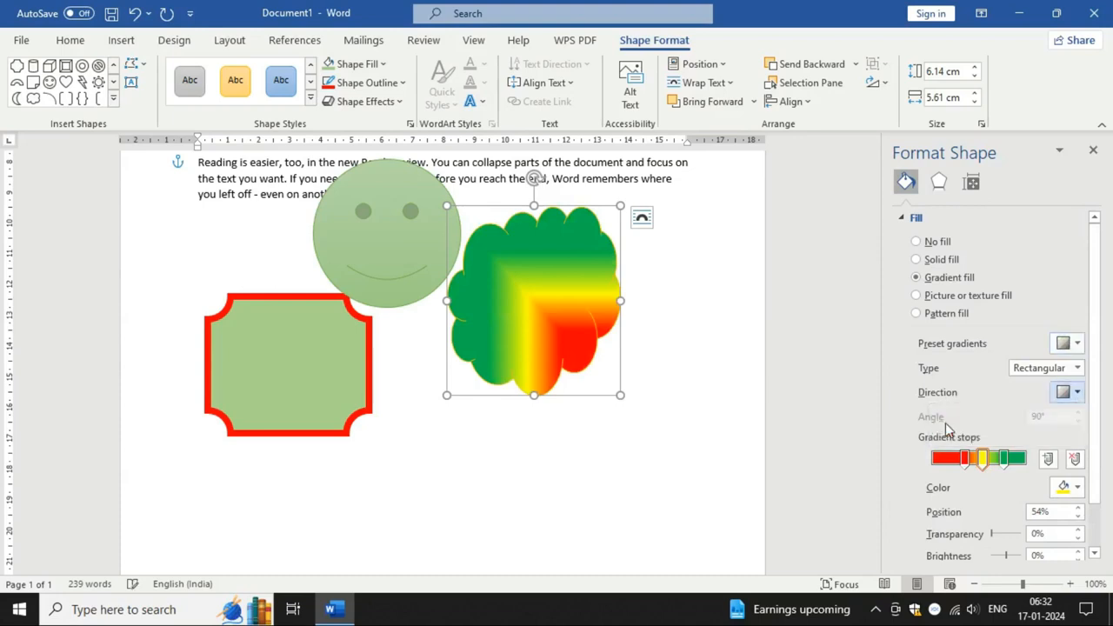
# Step: Change the cloud's gradient to Linear and try the 270° direction before choosing the 180° one
pyautogui.click(1043, 368)
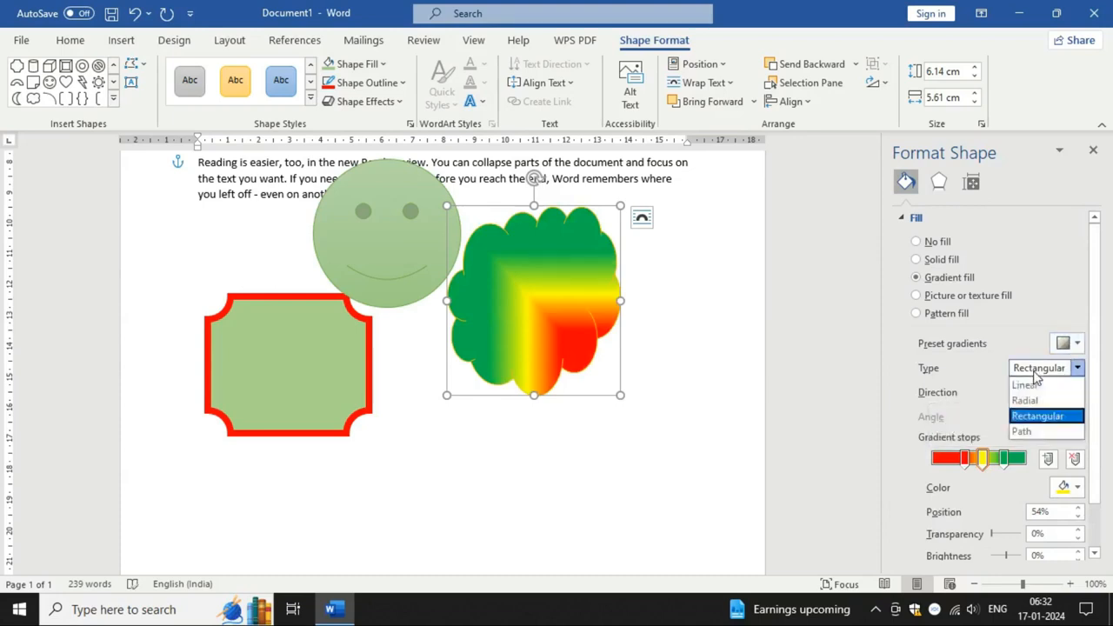
pyautogui.click(1022, 384)
pyautogui.click(1076, 393)
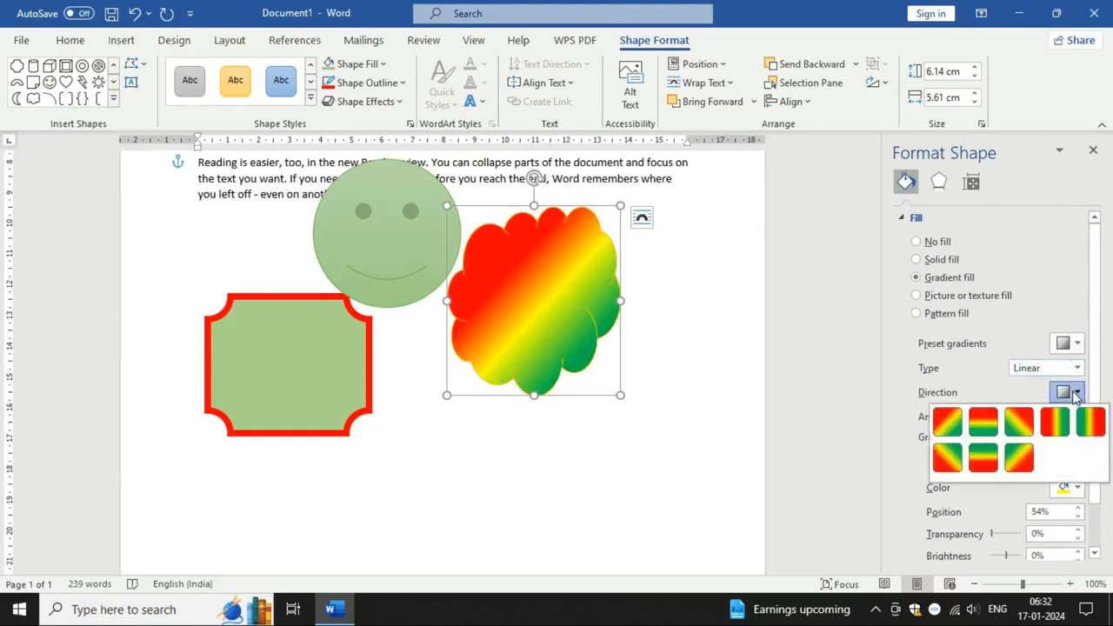
pyautogui.click(983, 458)
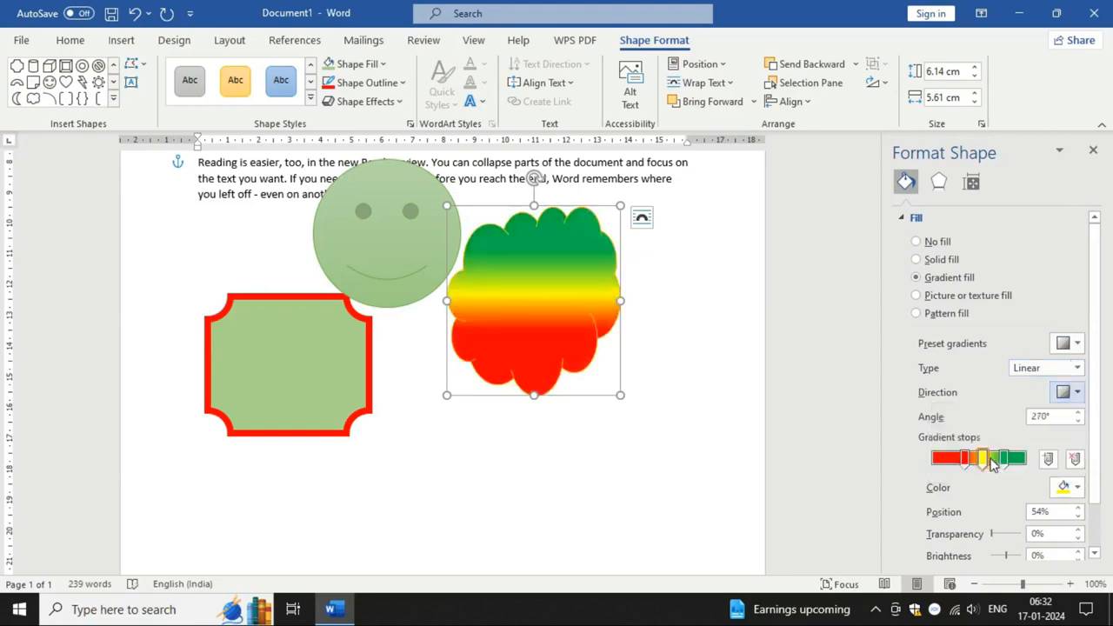
pyautogui.click(1074, 393)
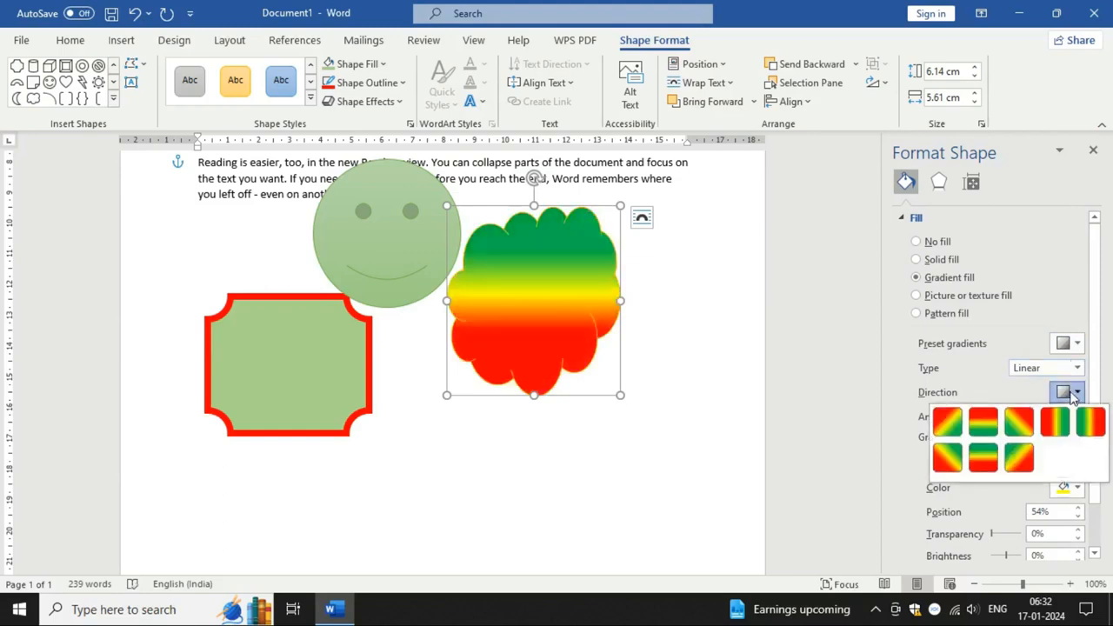
pyautogui.click(1092, 424)
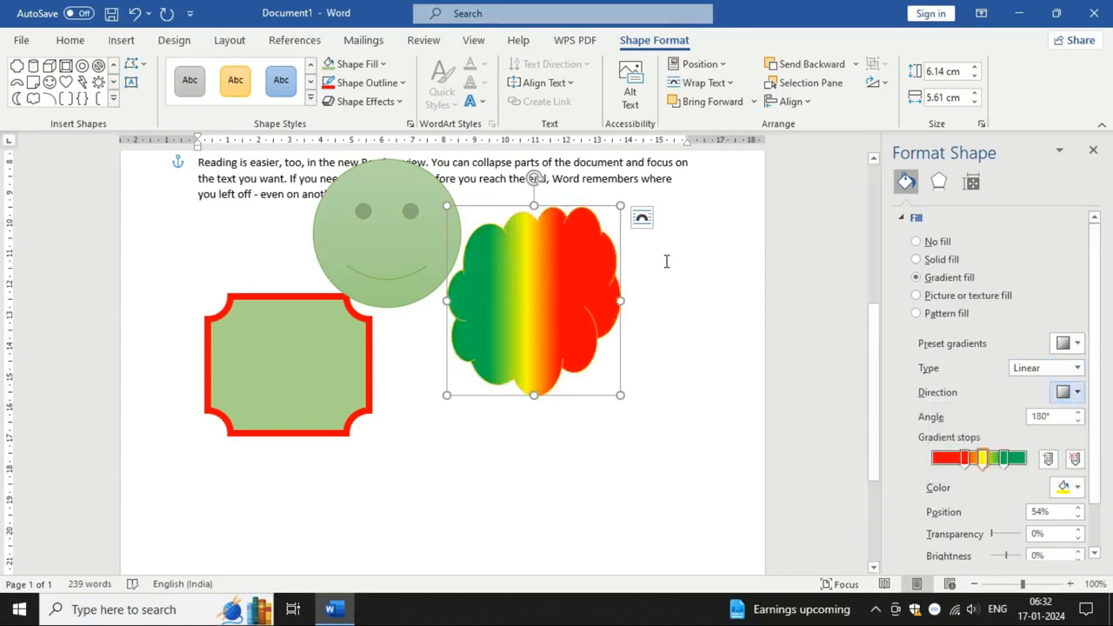
# Step: Switch the cloud to a picture fill using the image file 125.jpg from the Pictures folder
pyautogui.click(919, 297)
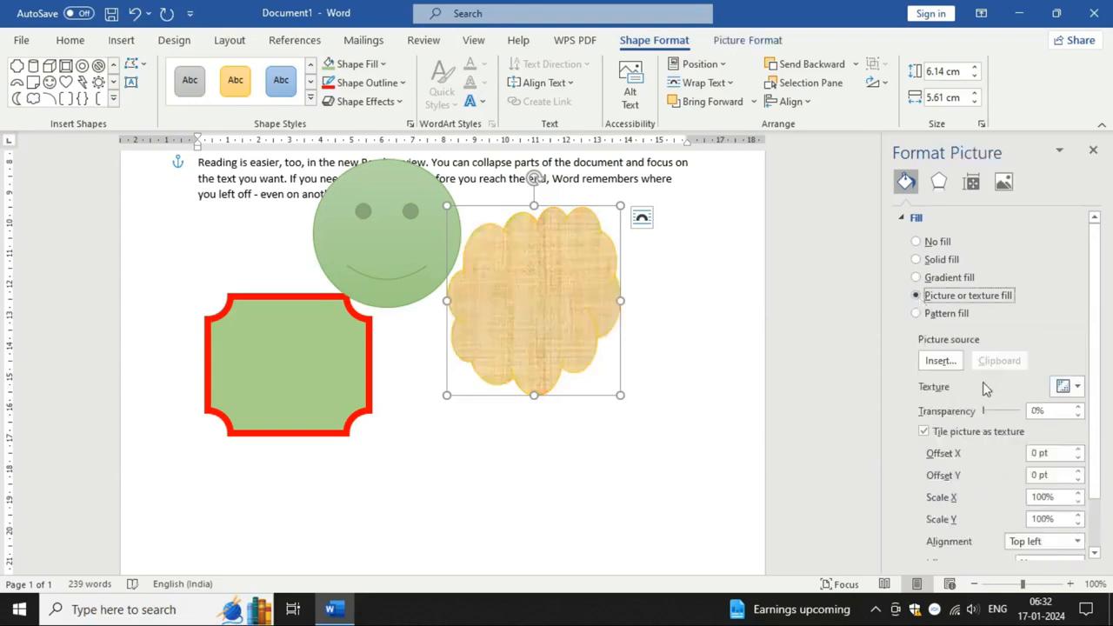
pyautogui.click(940, 360)
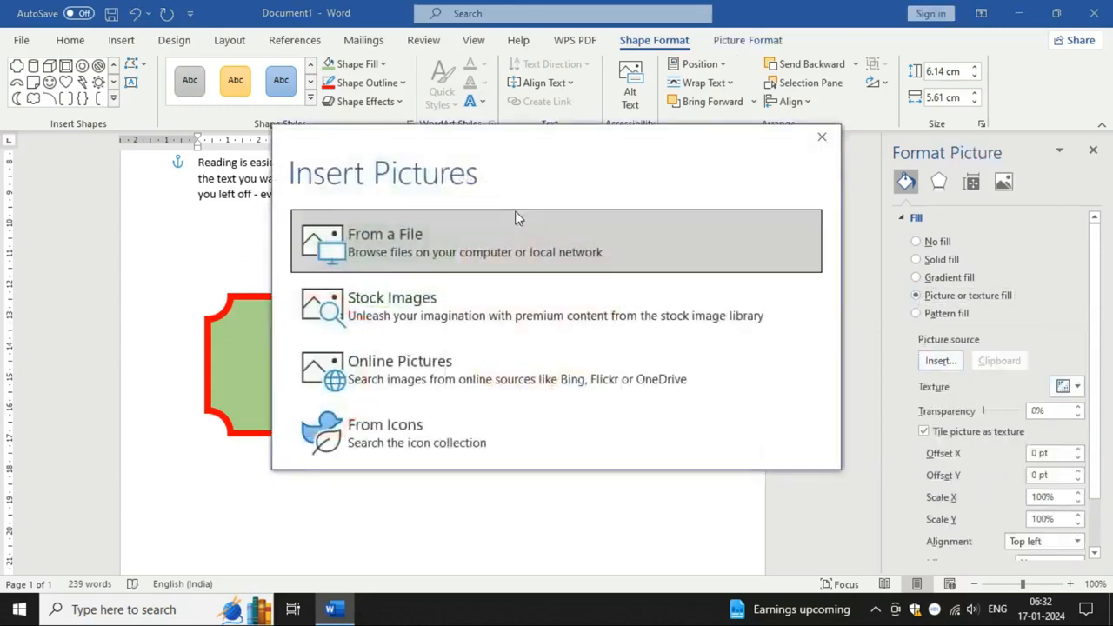
pyautogui.click(424, 235)
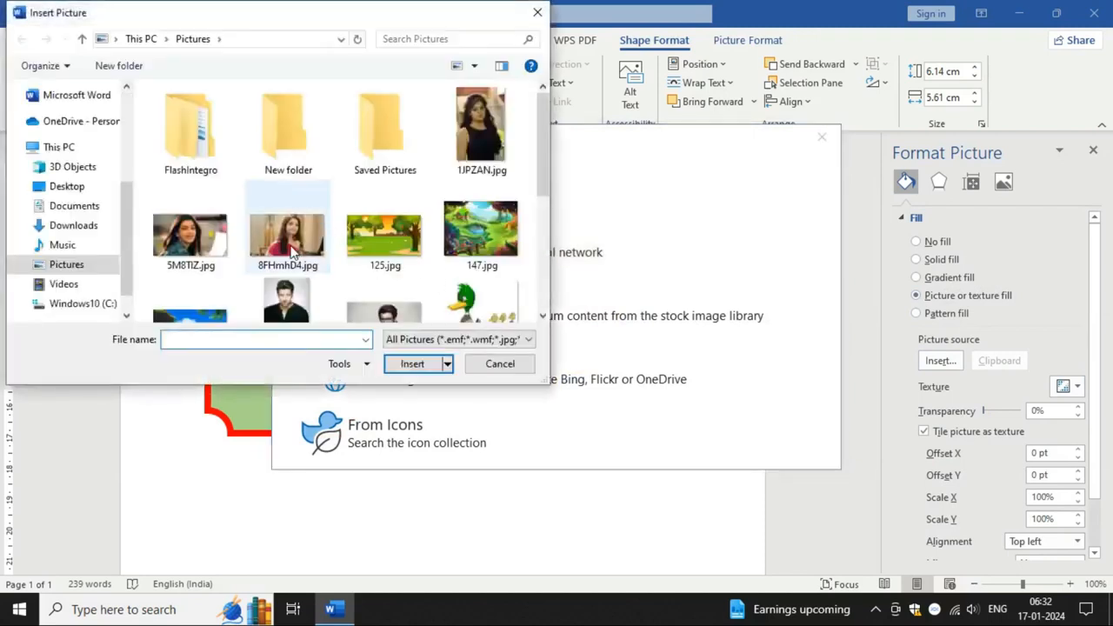
pyautogui.click(383, 236)
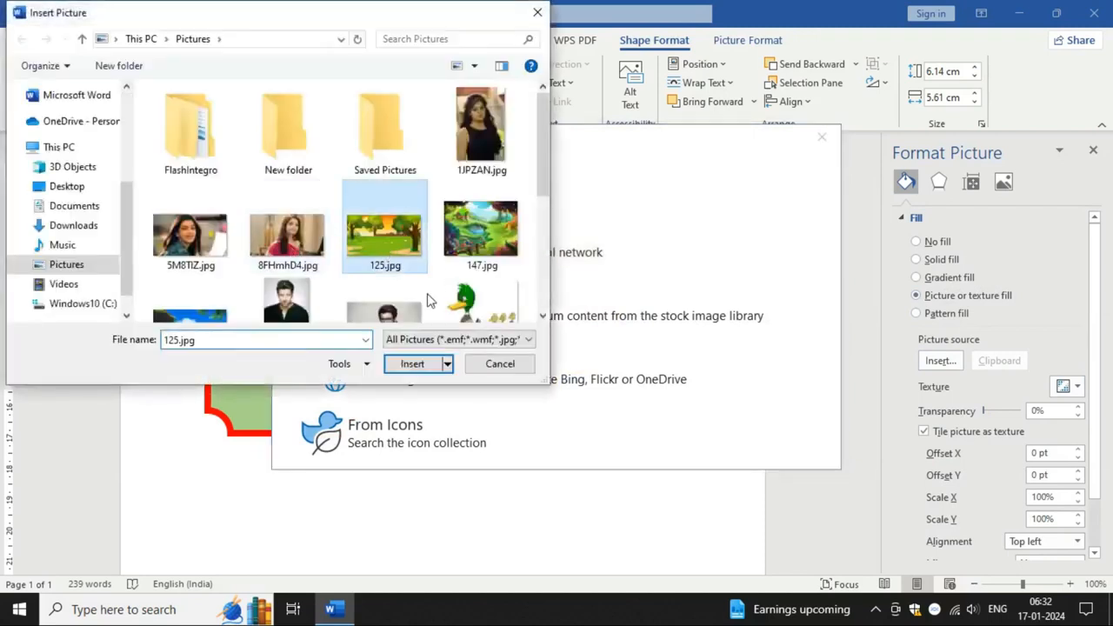
pyautogui.click(412, 364)
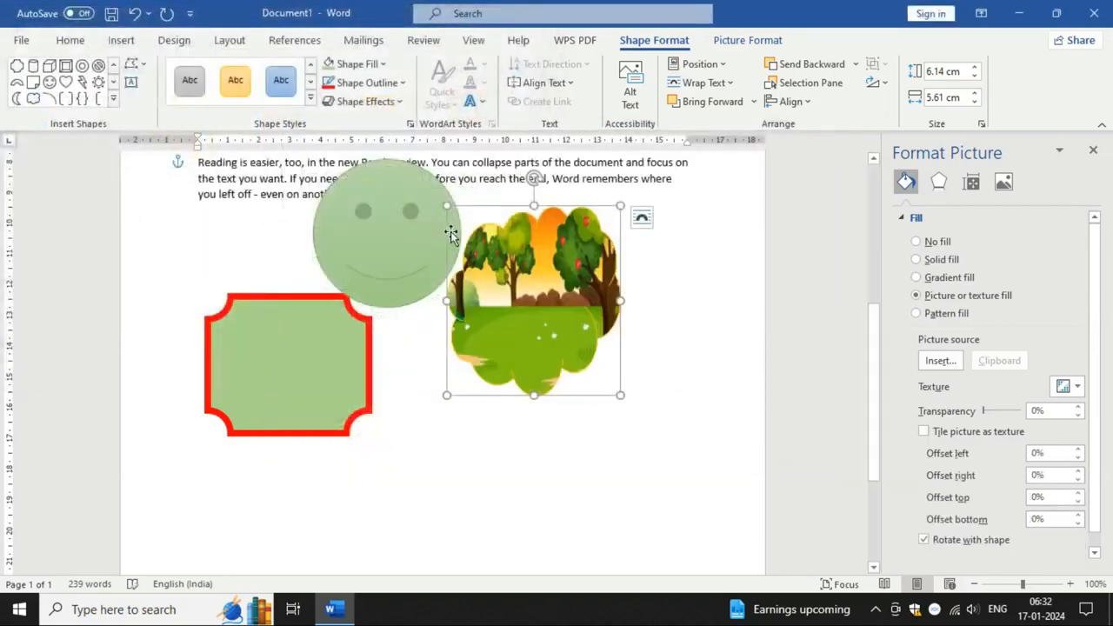
# Step: Try the light blue paper texture on the cloud, set it to no fill, and close the formatting pane
pyautogui.click(1078, 391)
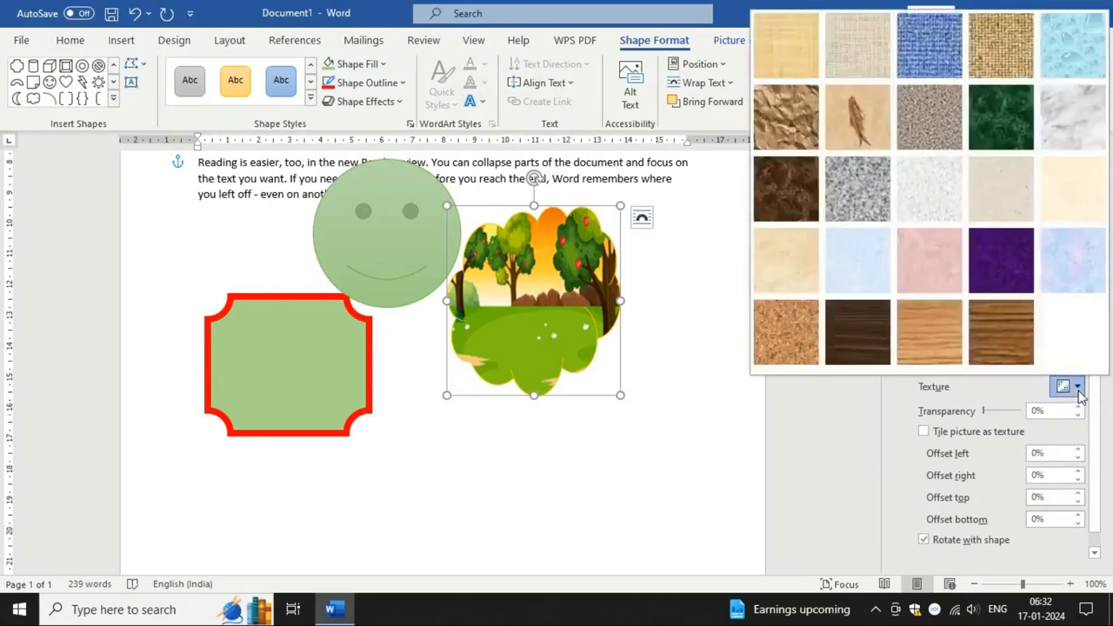
pyautogui.click(872, 264)
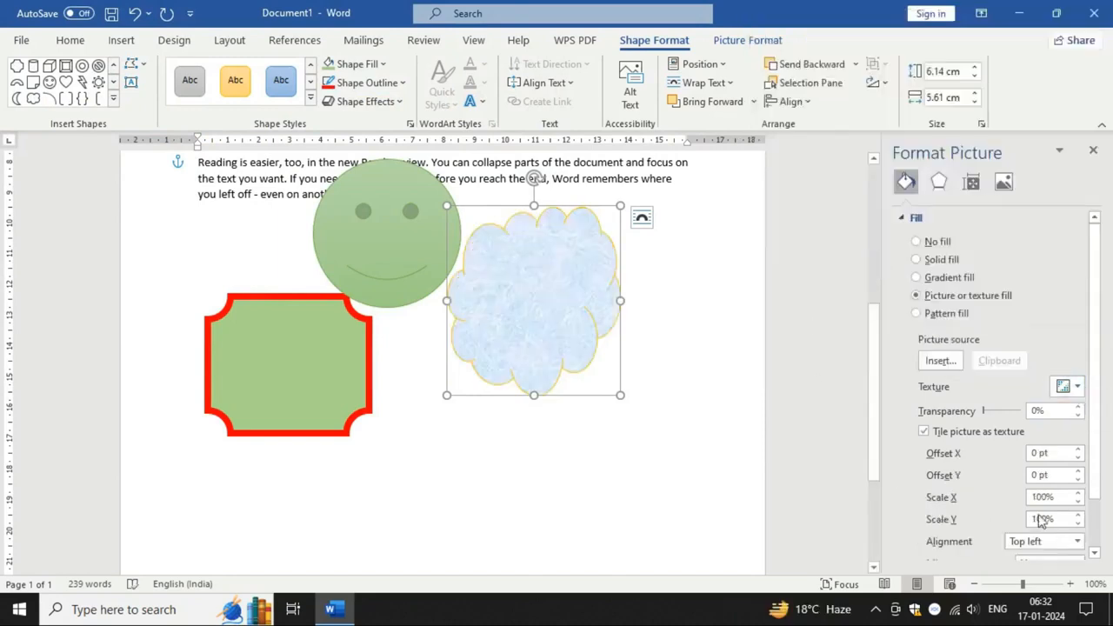
pyautogui.click(930, 244)
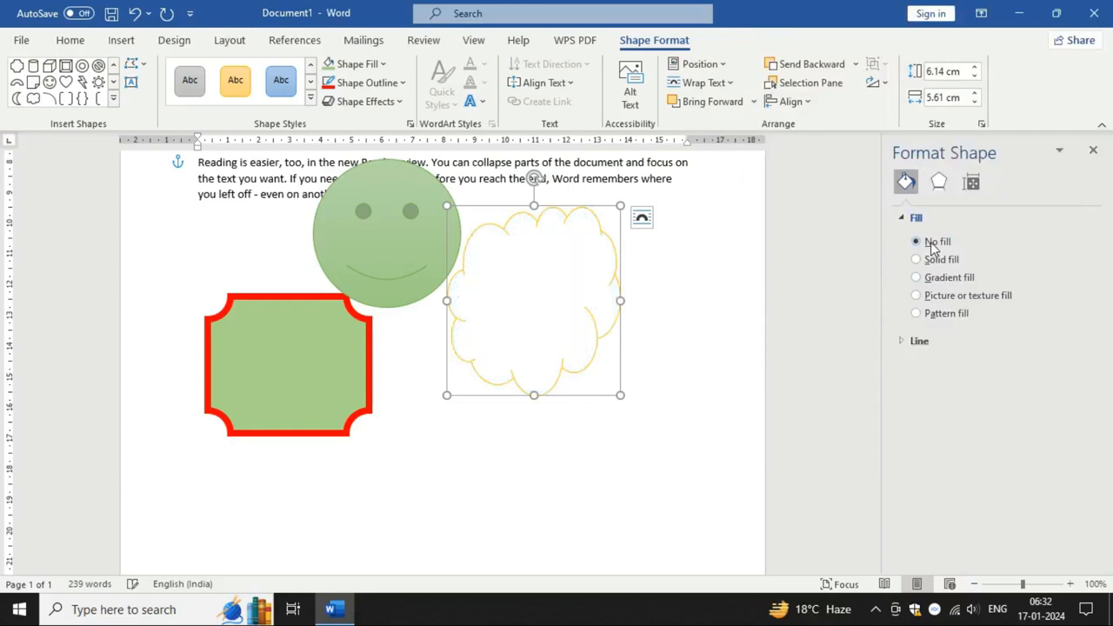
pyautogui.click(1093, 150)
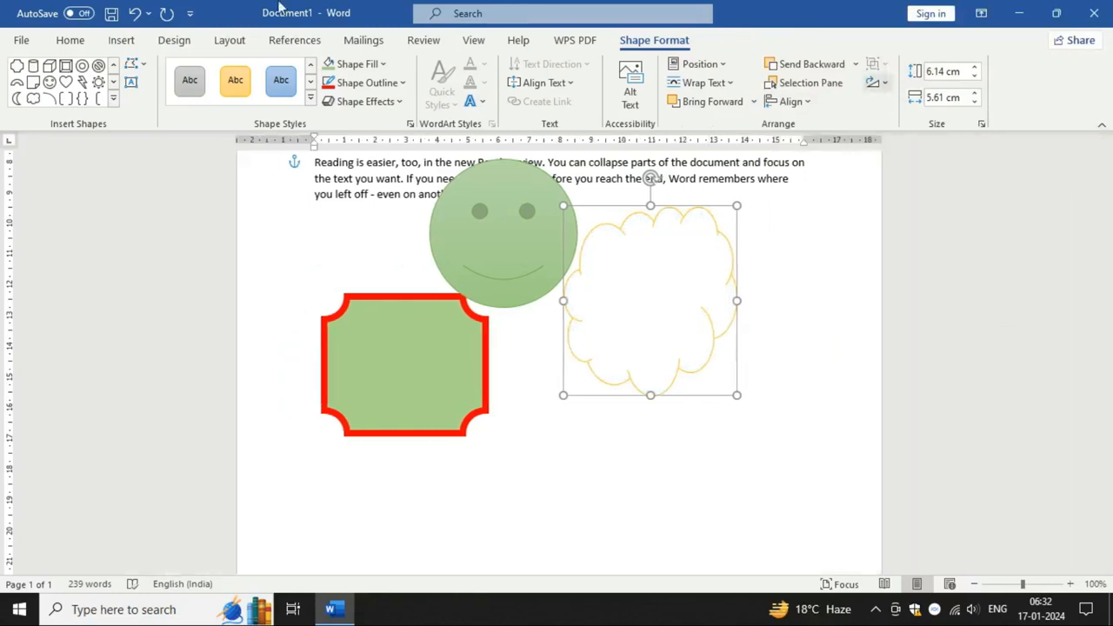
# Step: Fill the cloud with the picture 147.jpg from the Pictures folder
pyautogui.click(387, 64)
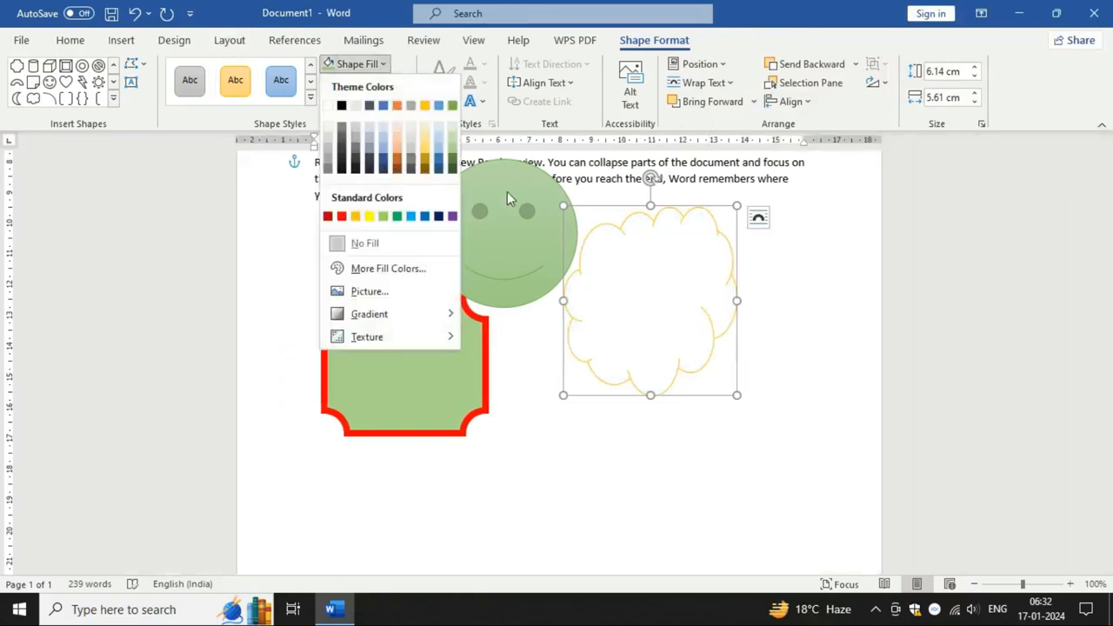
pyautogui.click(388, 291)
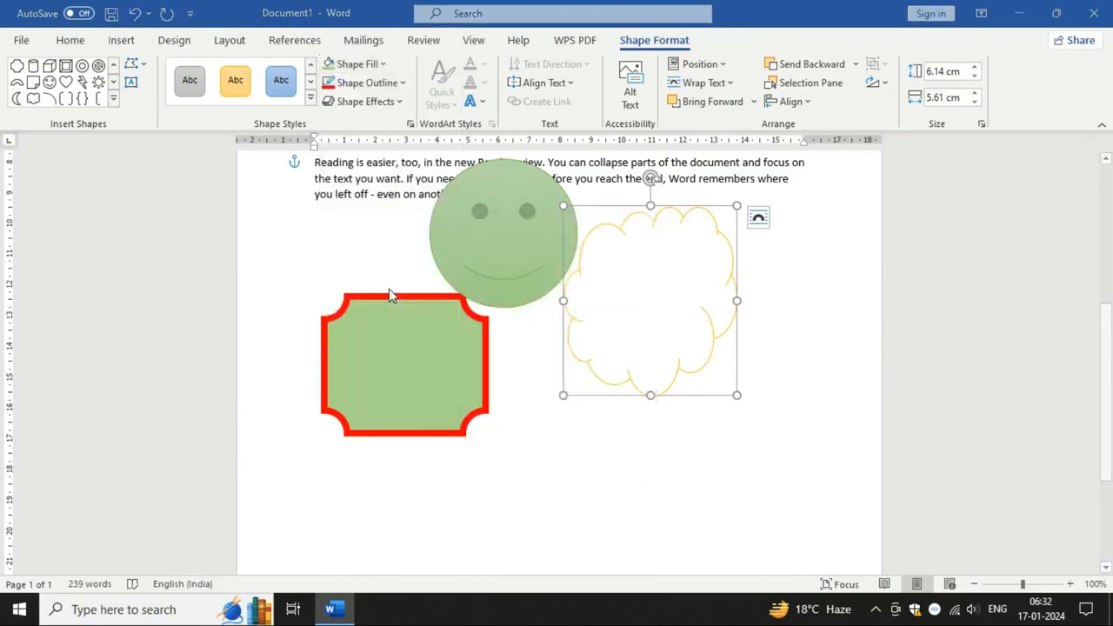
pyautogui.click(410, 232)
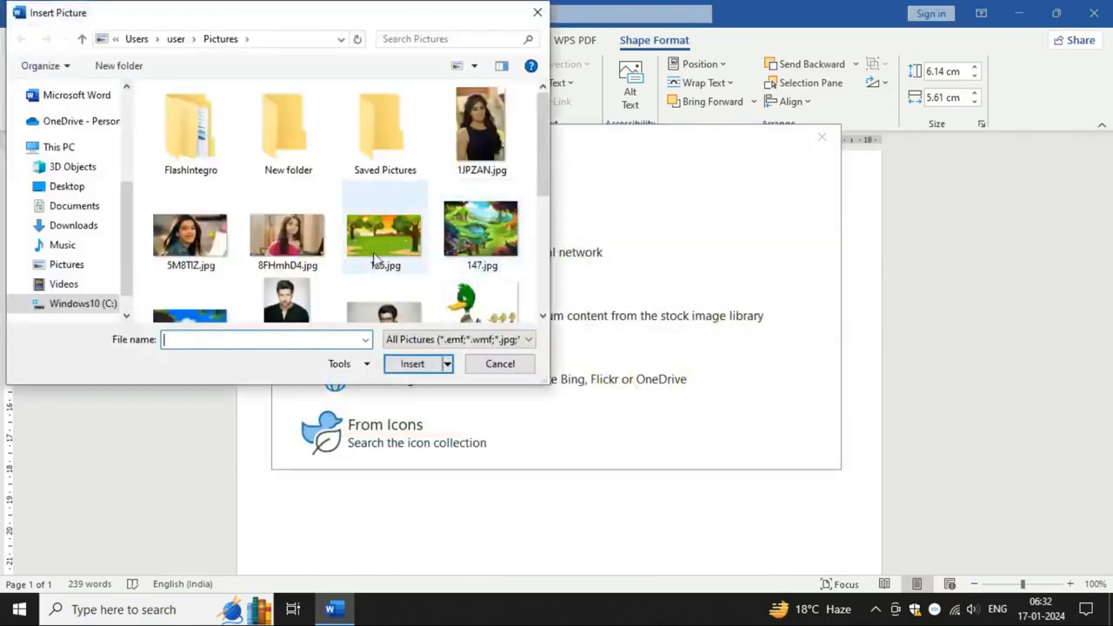
pyautogui.click(463, 250)
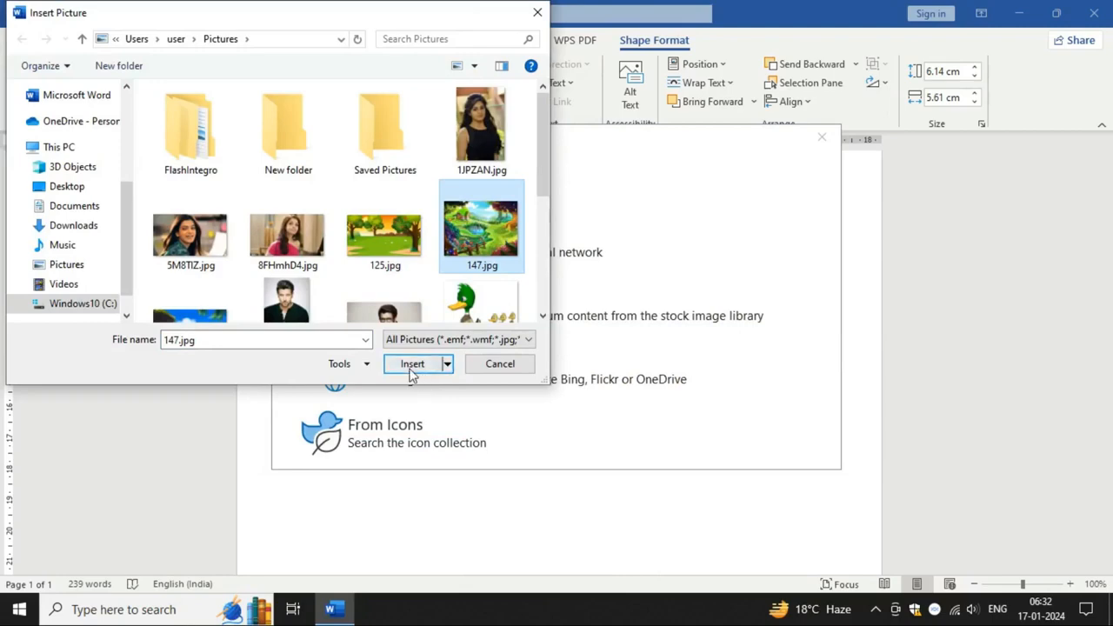
pyautogui.click(411, 365)
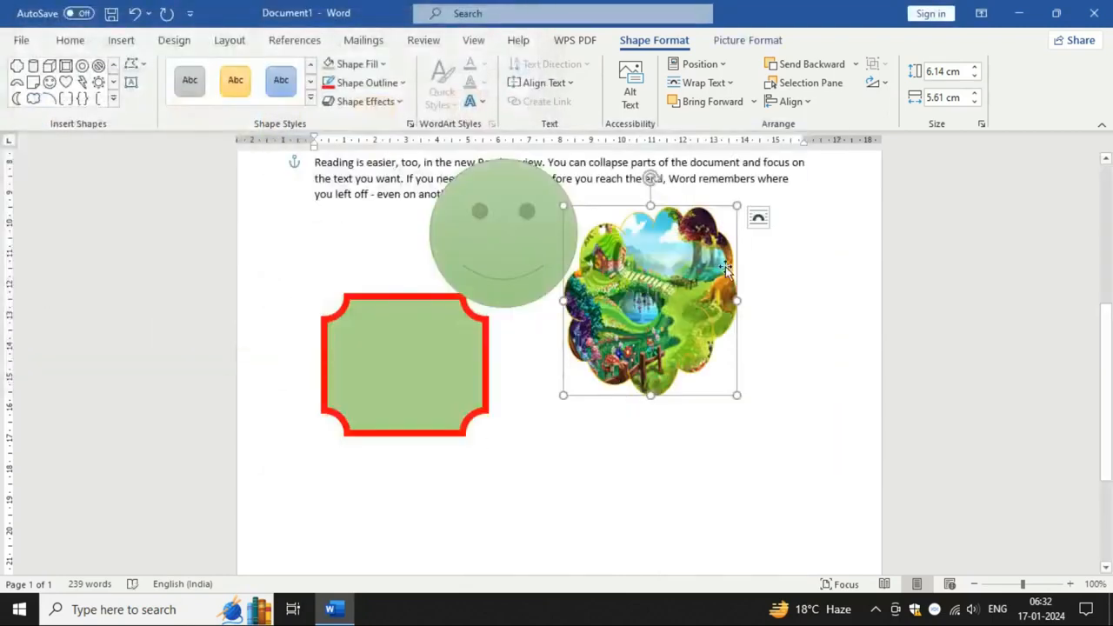
# Step: Fill the cloud with the fish fossil texture
pyautogui.click(358, 64)
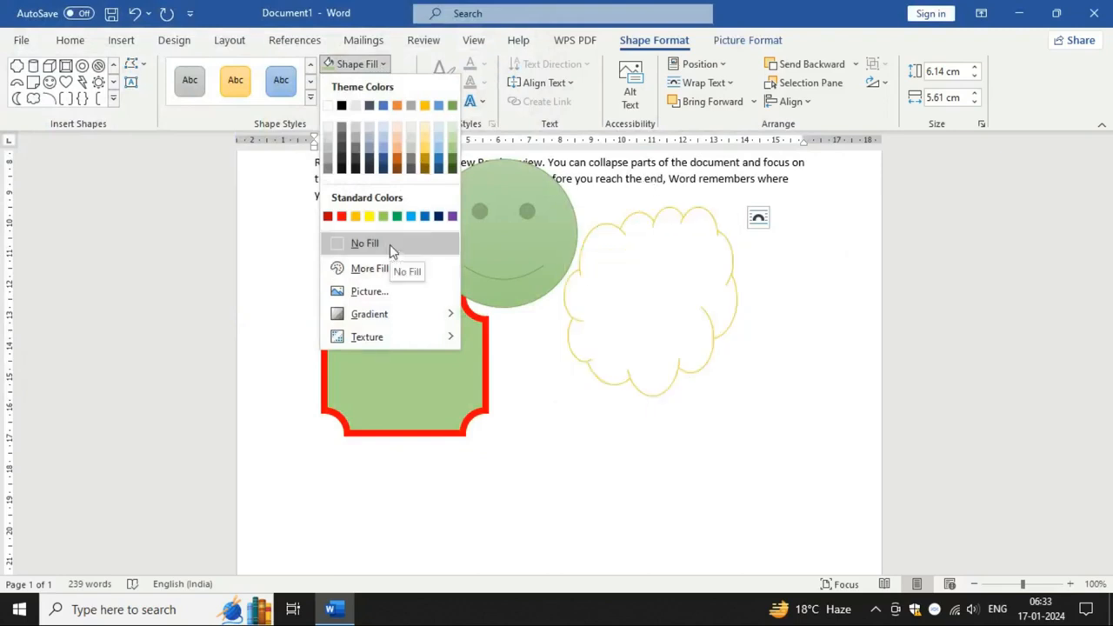
pyautogui.moveTo(423, 336)
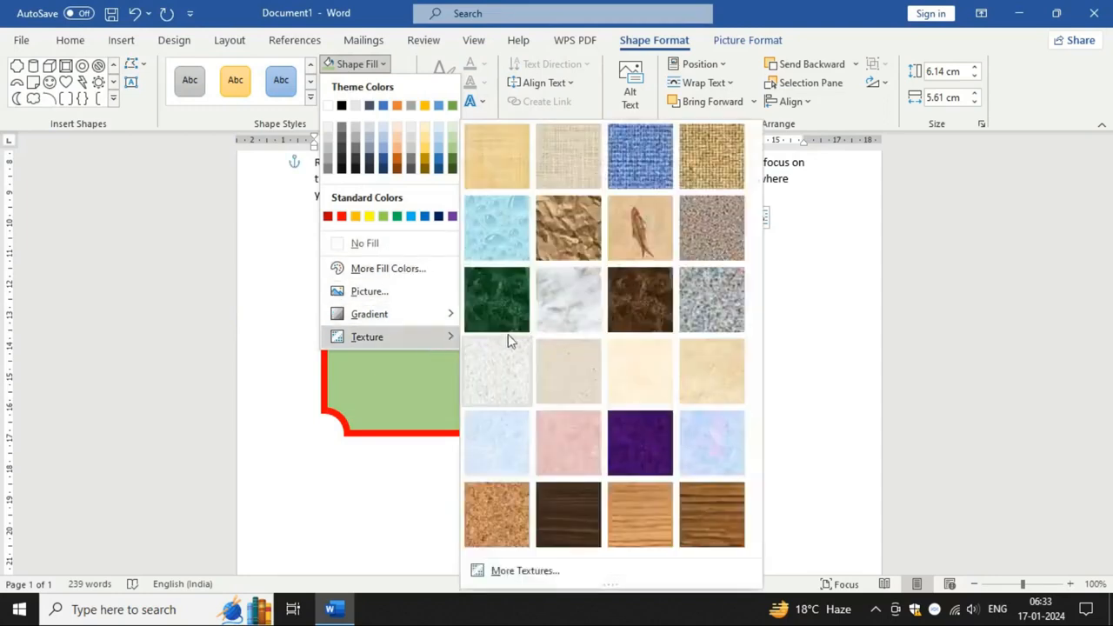
pyautogui.click(620, 226)
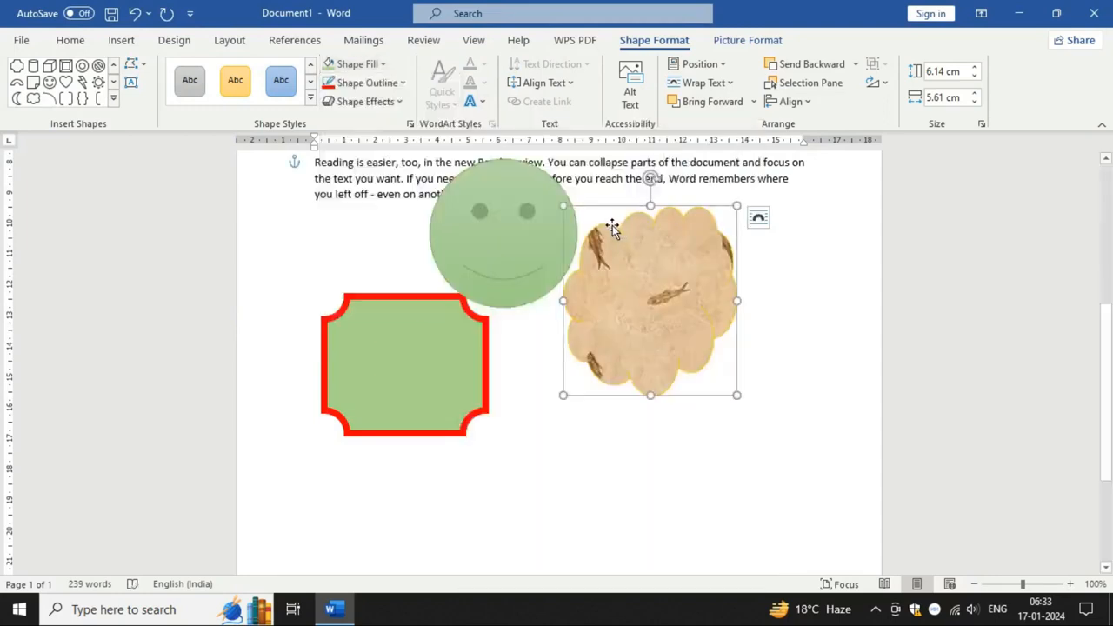
# Step: Fill the cloud with the standard light green color and move it slightly up and to the right, away from the smiley face
pyautogui.click(383, 65)
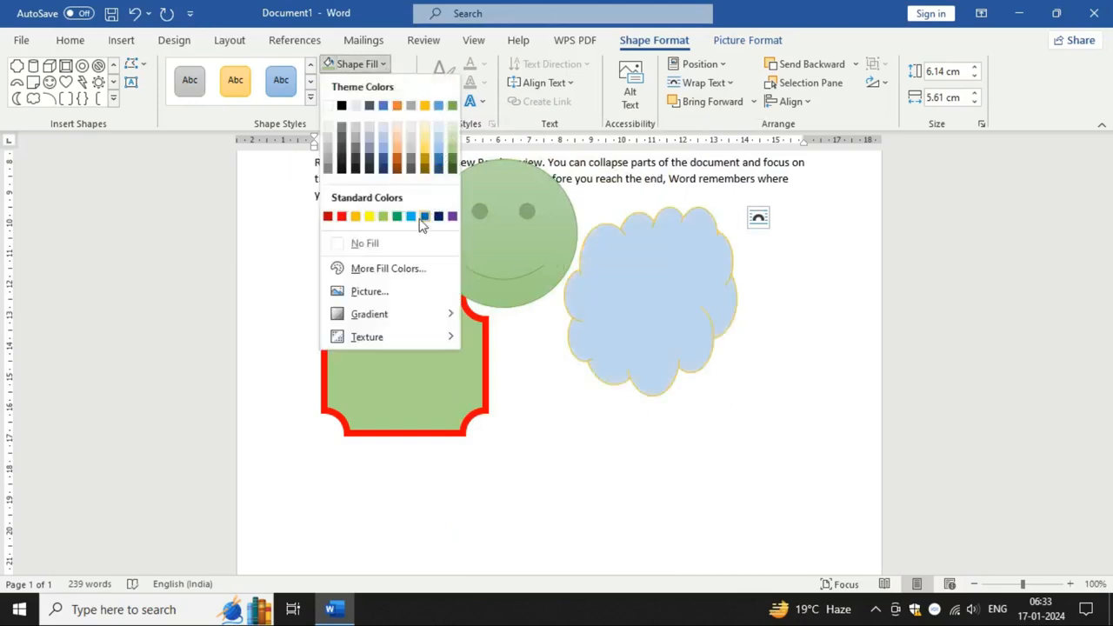
pyautogui.click(384, 216)
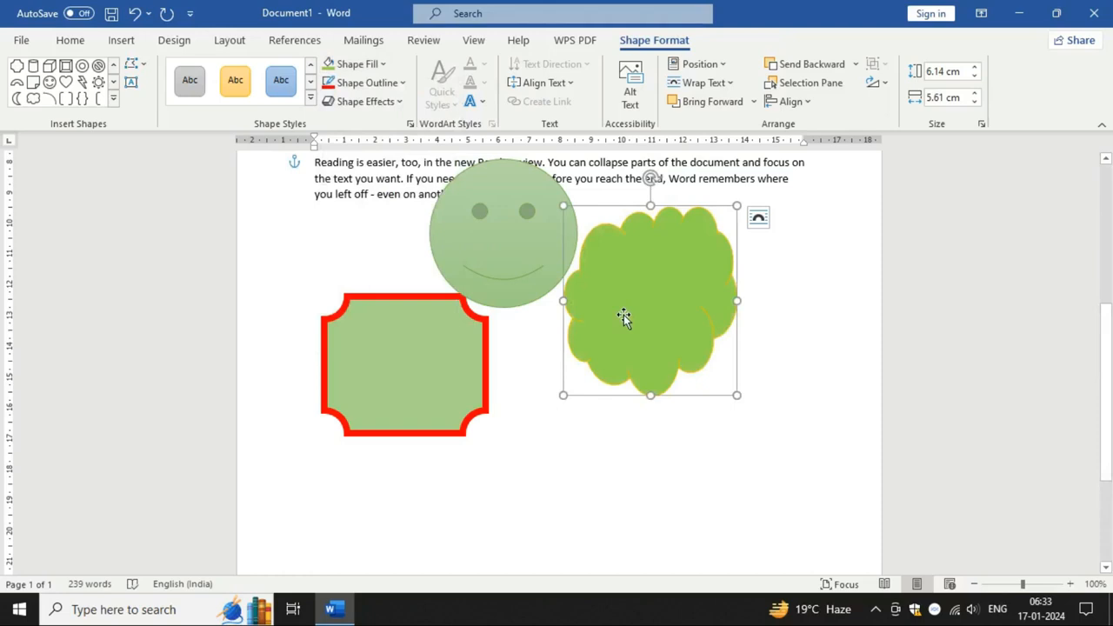
pyautogui.scroll(2, 631, 393)
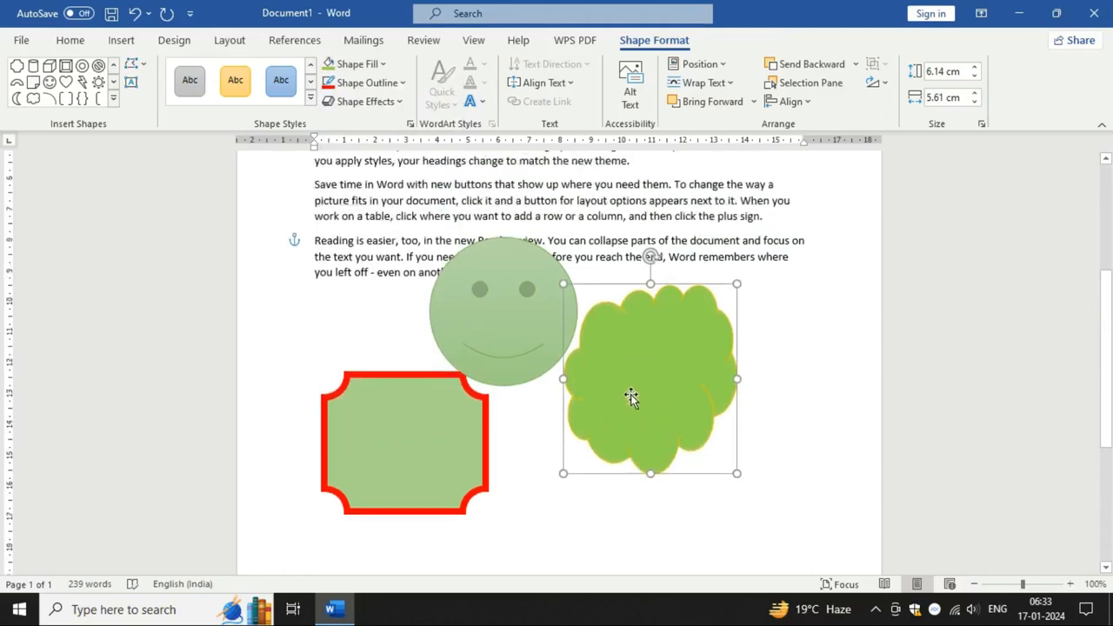
pyautogui.moveTo(631, 396); pyautogui.dragTo(653, 372)
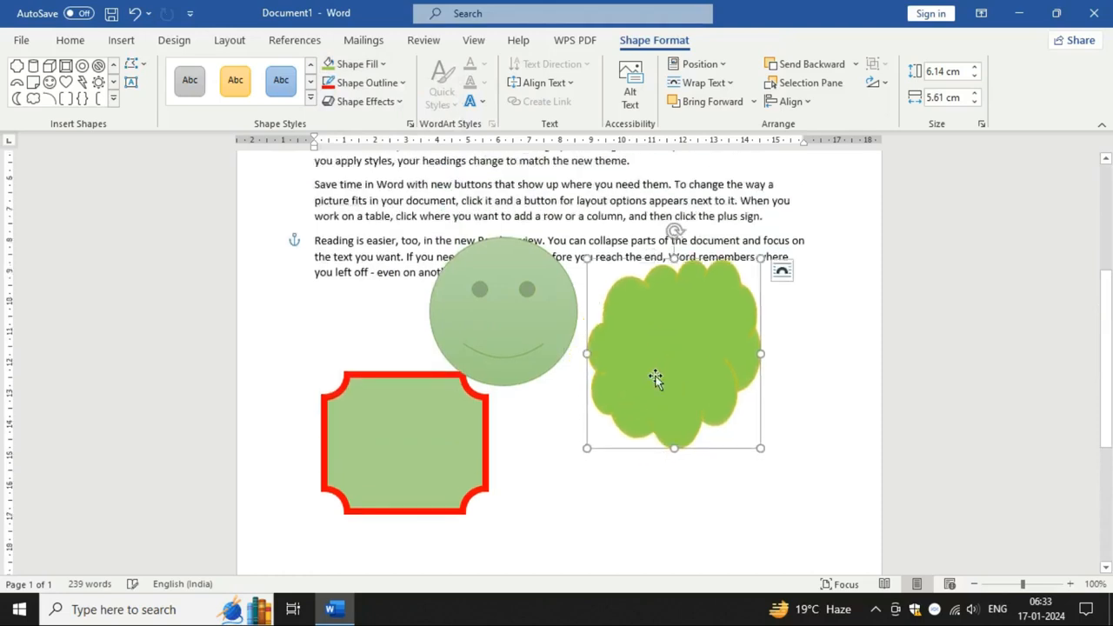
# Step: Apply the largest yellow glow variation to the cloud
pyautogui.click(399, 102)
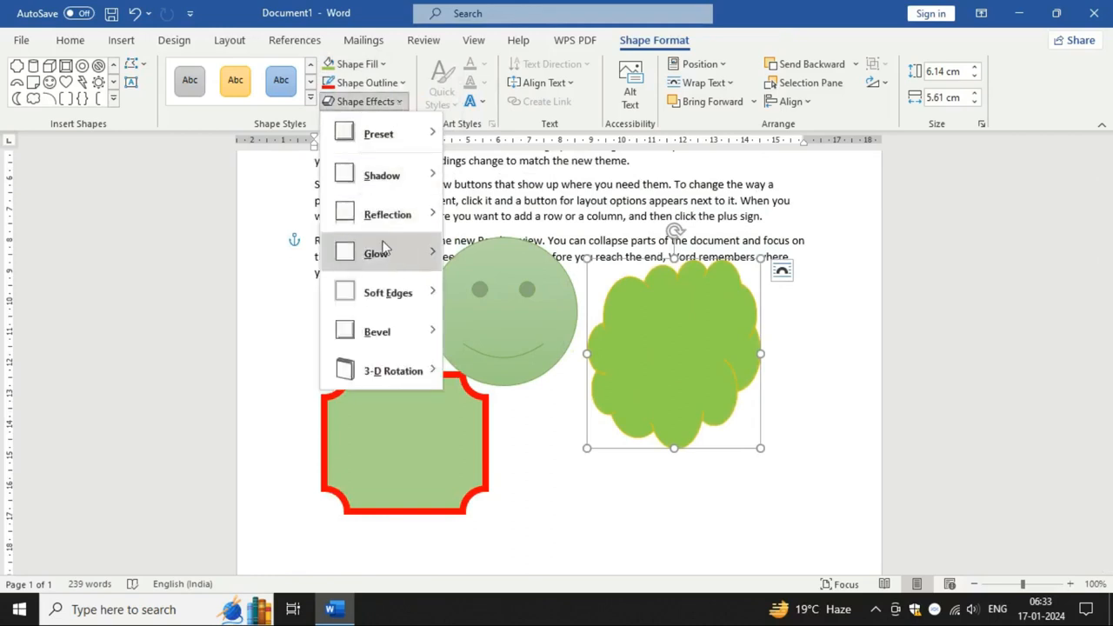
pyautogui.moveTo(381, 251)
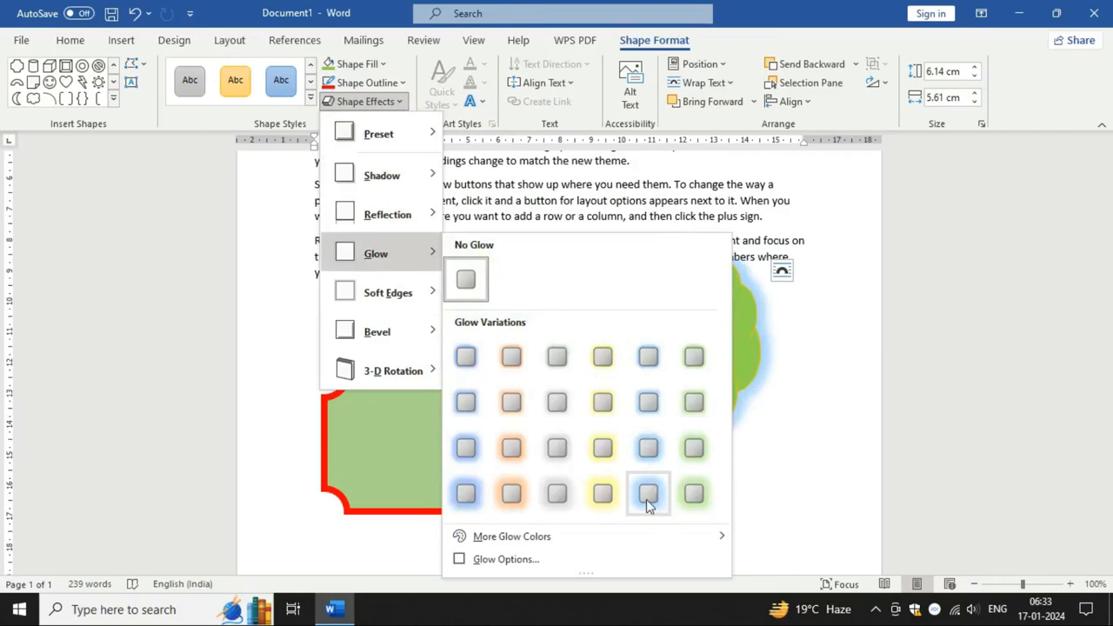
pyautogui.click(603, 494)
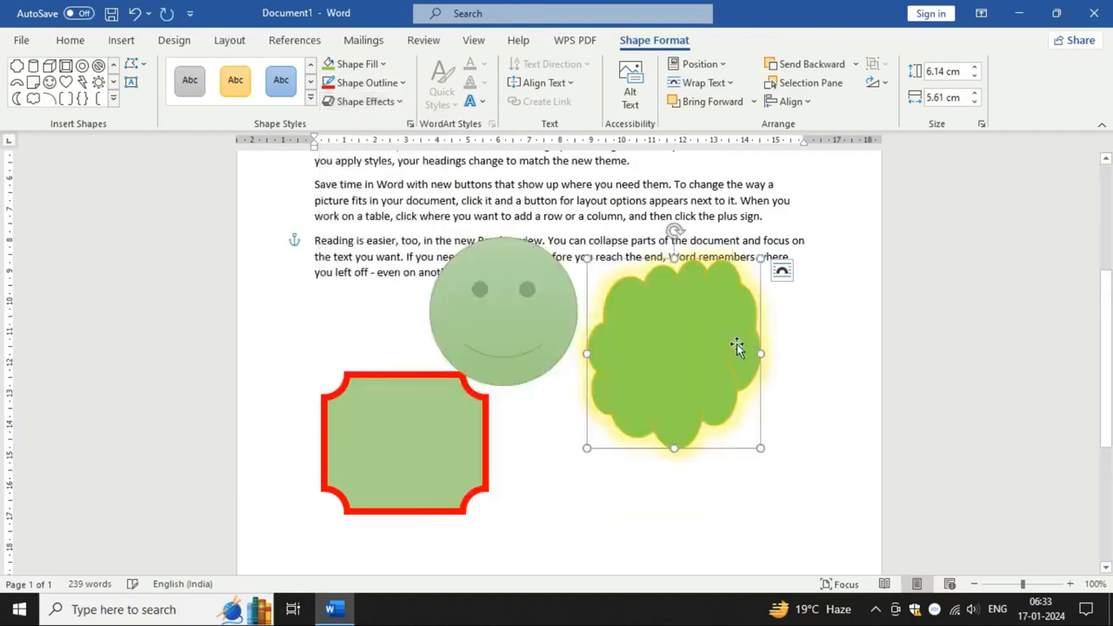
# Step: Move the smiley face up over the text and apply a 3-D rotation preset that turns it slightly sideways
pyautogui.click(513, 322)
pyautogui.moveTo(513, 321); pyautogui.dragTo(500, 271)
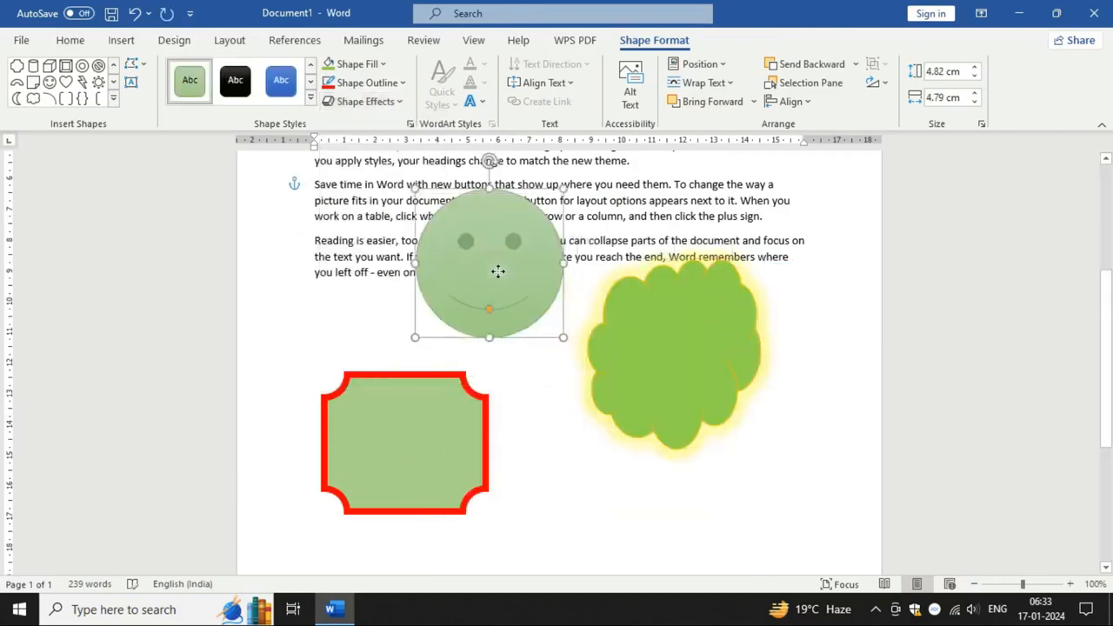
pyautogui.click(398, 102)
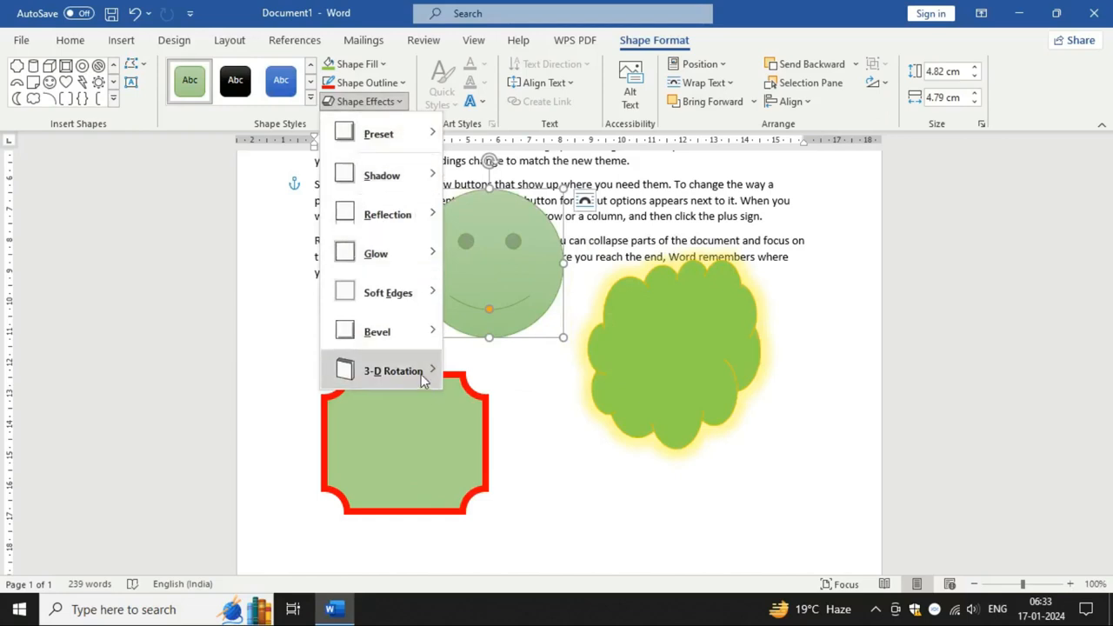
pyautogui.moveTo(421, 374)
pyautogui.click(560, 451)
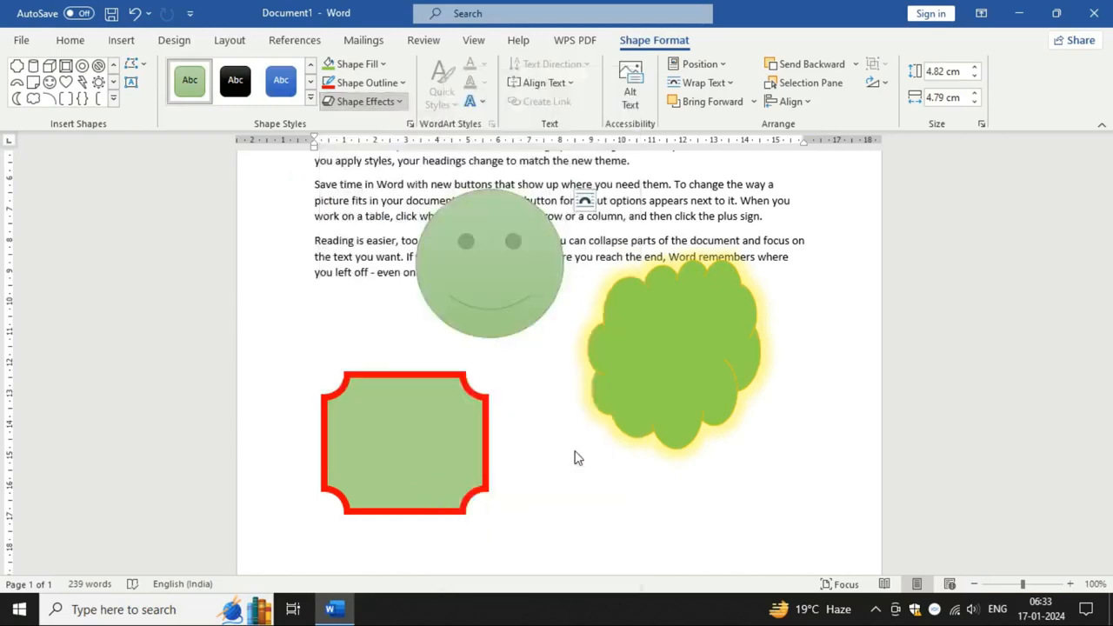
# Step: Remove the glow effect from the cloud
pyautogui.click(681, 358)
pyautogui.click(400, 103)
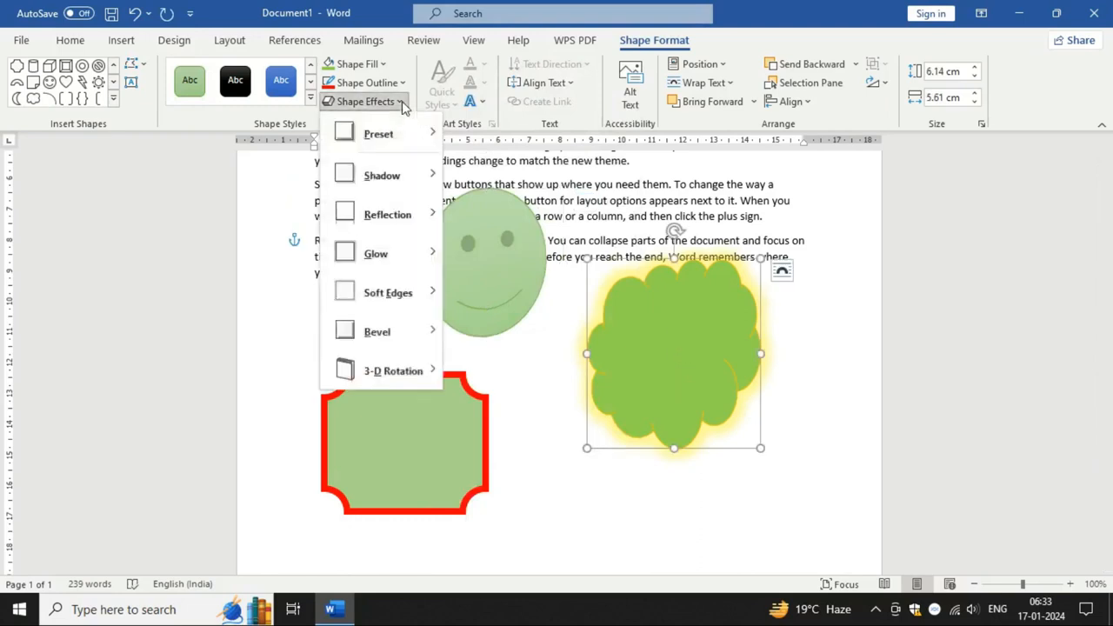
pyautogui.moveTo(393, 250)
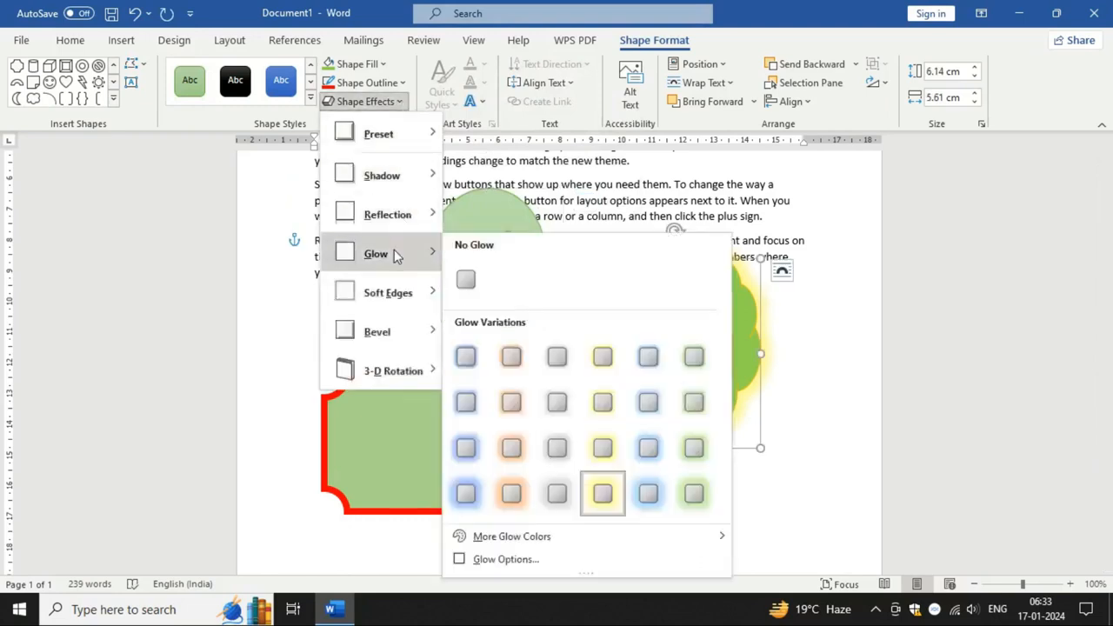
pyautogui.click(467, 280)
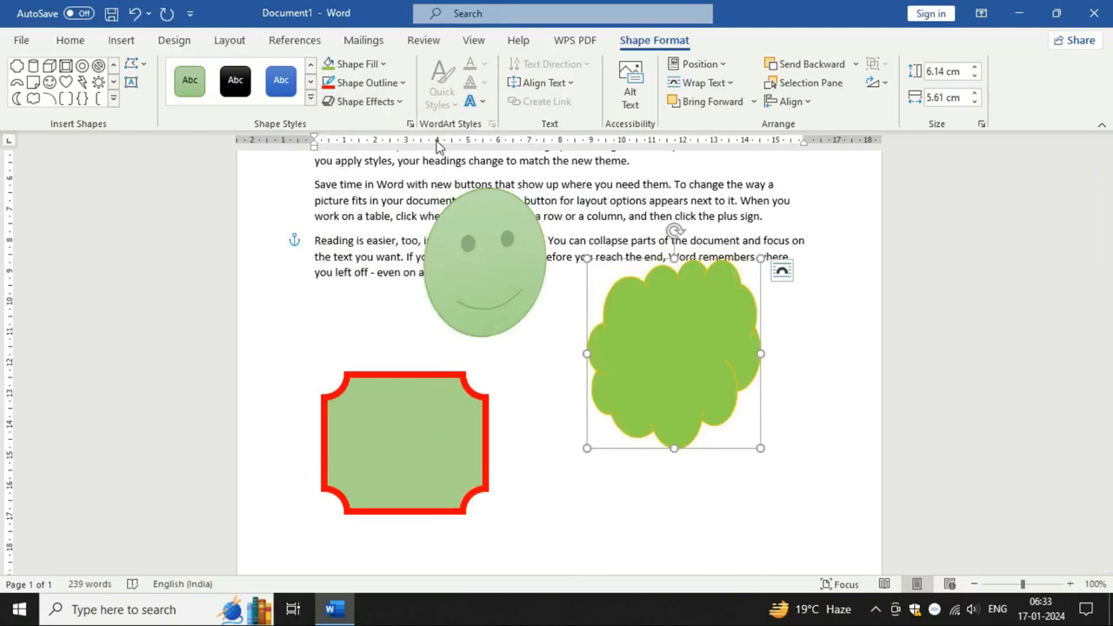
# Step: Add a perspective shadow to the cloud that falls below the shape
pyautogui.click(372, 101)
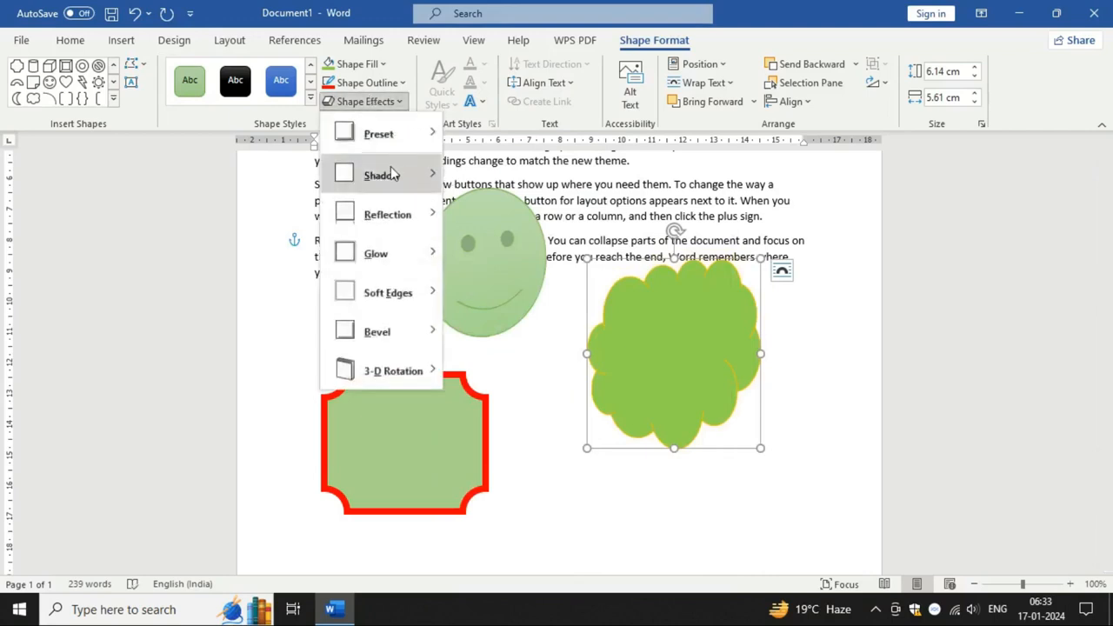
pyautogui.moveTo(390, 177)
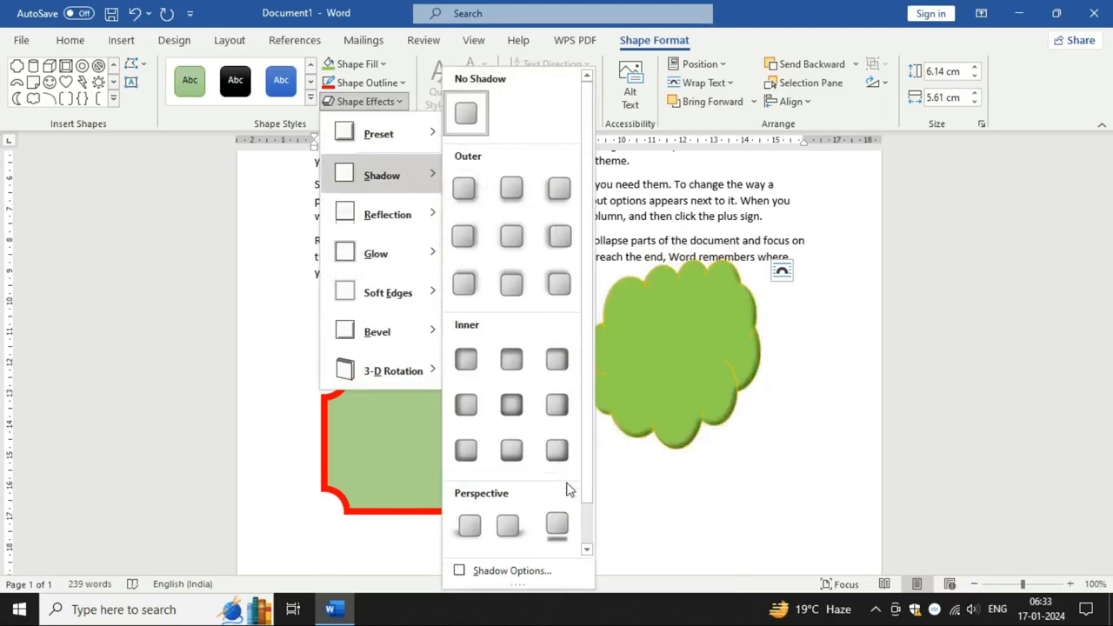
pyautogui.click(559, 528)
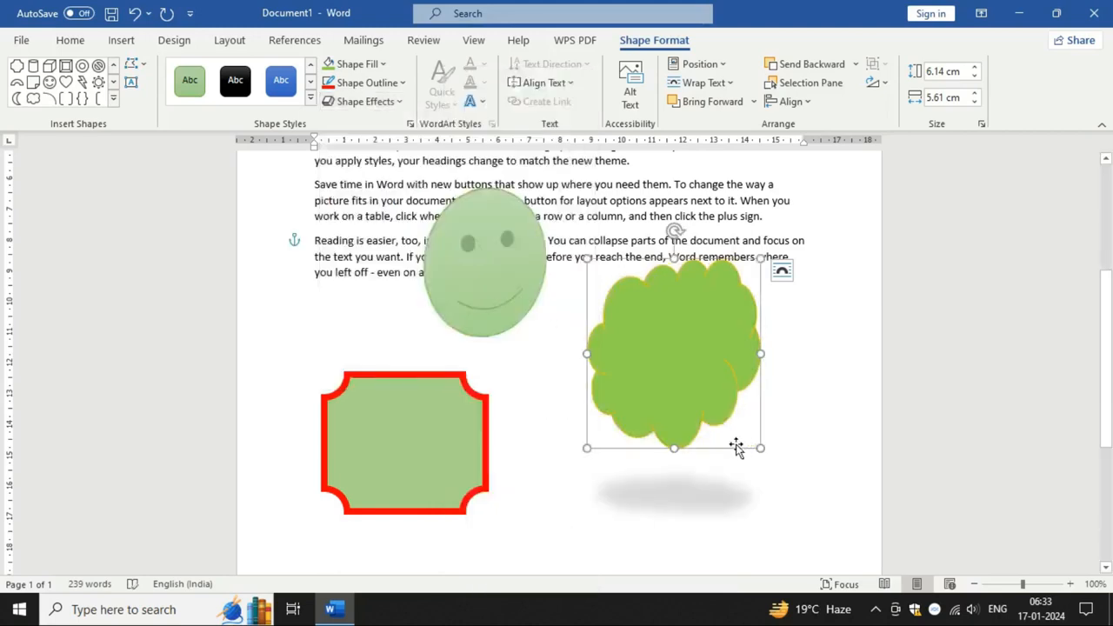
# Step: Remove the shadow effect from the cloud
pyautogui.click(369, 101)
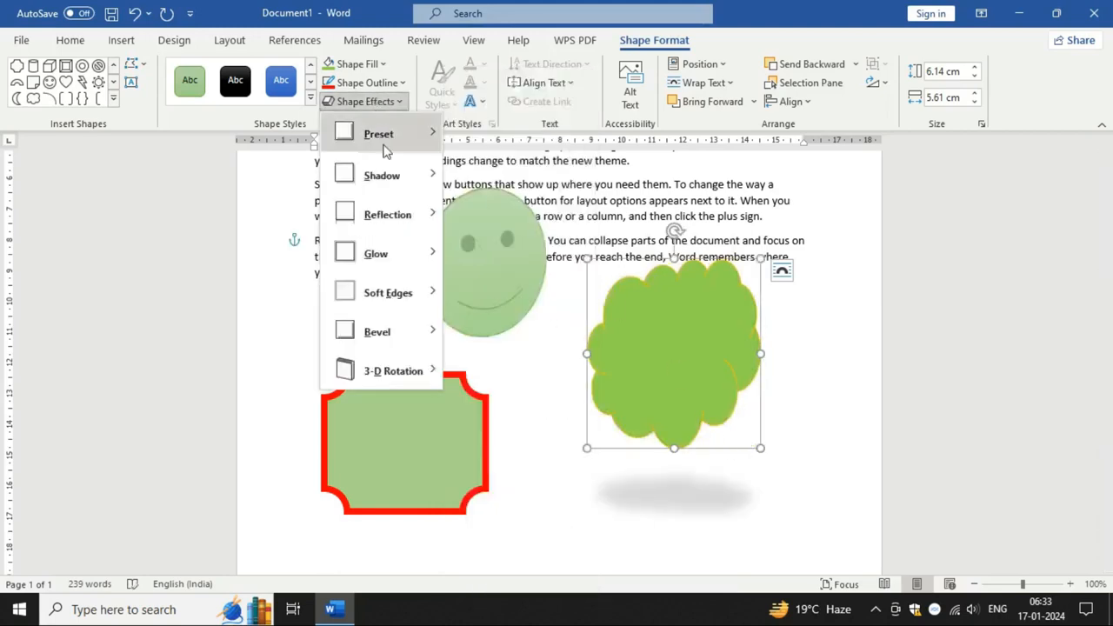
pyautogui.moveTo(386, 175)
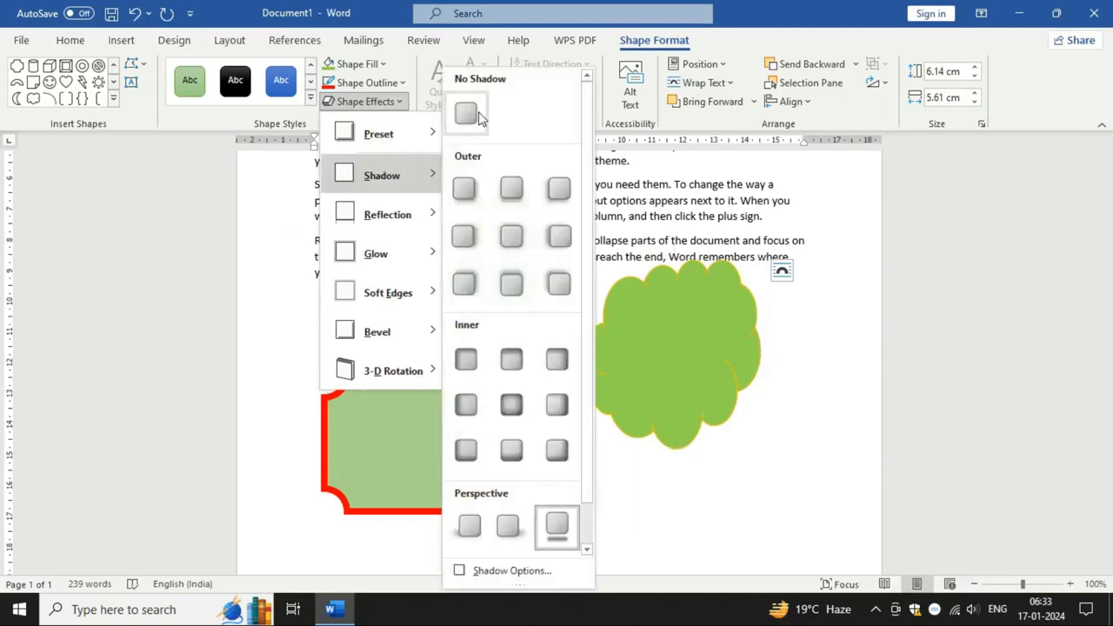
pyautogui.click(481, 118)
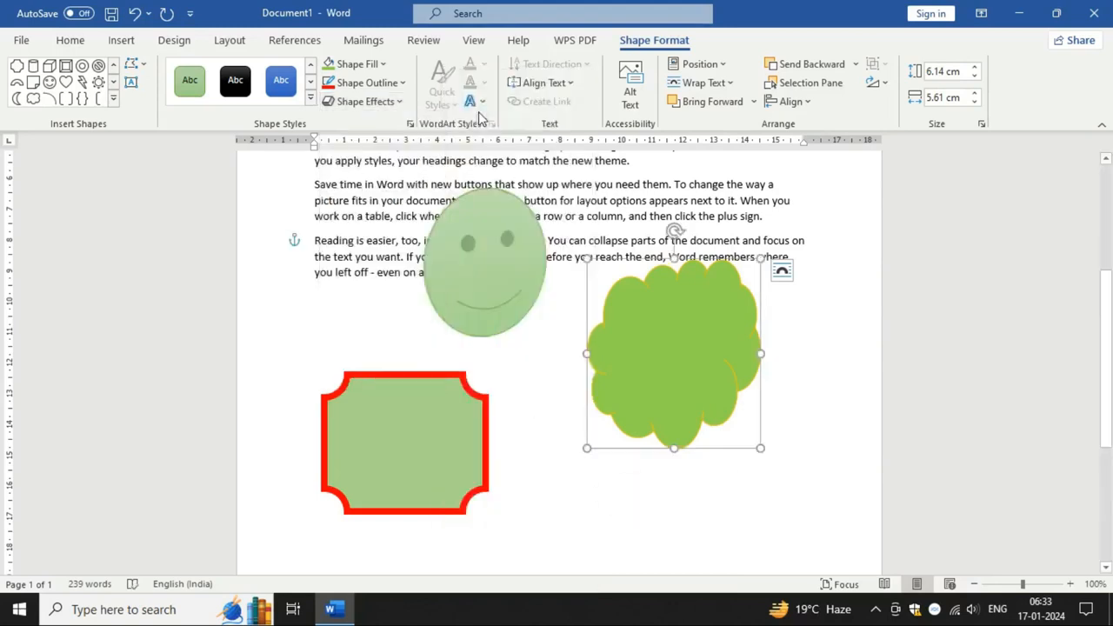
pyautogui.click(373, 102)
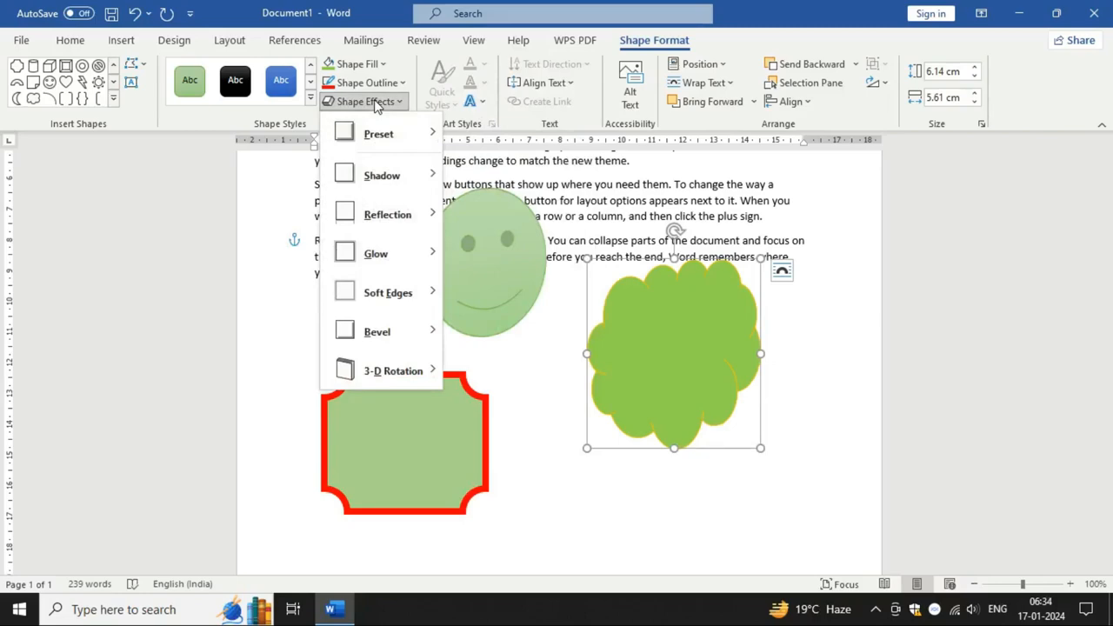
pyautogui.moveTo(391, 376)
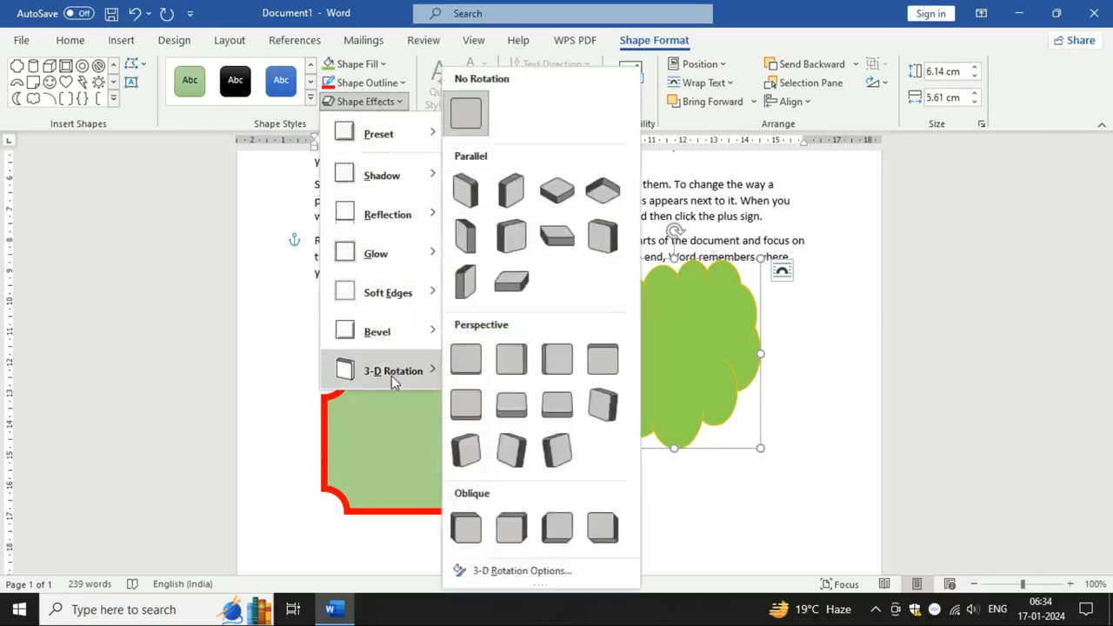
# Step: Move the cloud up onto the middle of the text paragraphs and the smiley face to the empty area below the text, beside the plaque
pyautogui.scroll(3, 599, 430)
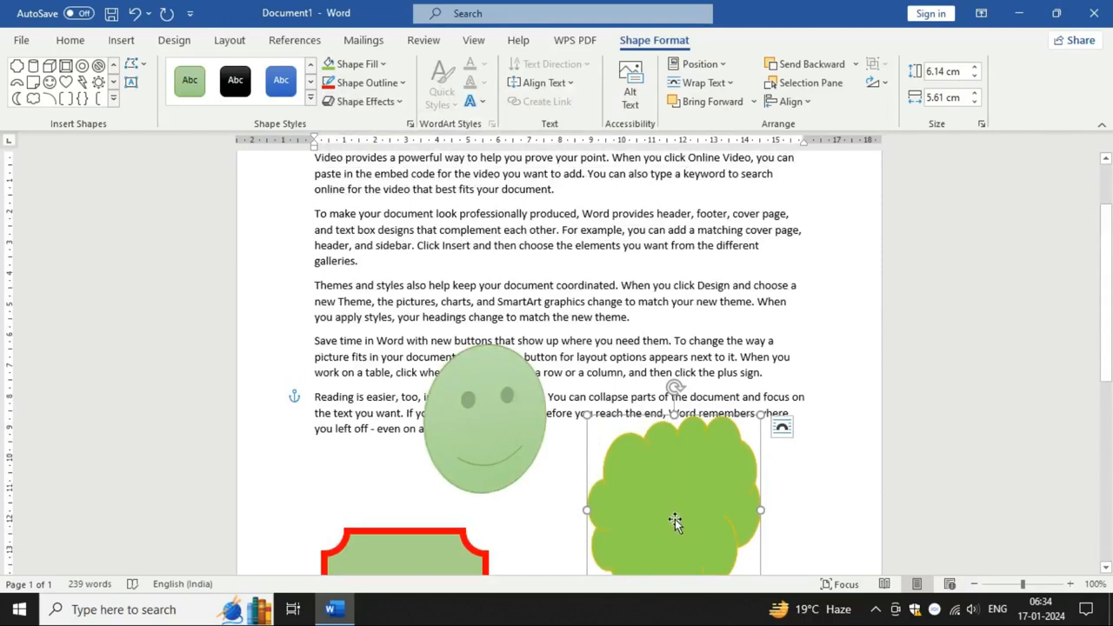
pyautogui.moveTo(674, 522); pyautogui.dragTo(604, 271)
pyautogui.scroll(2, 591, 382)
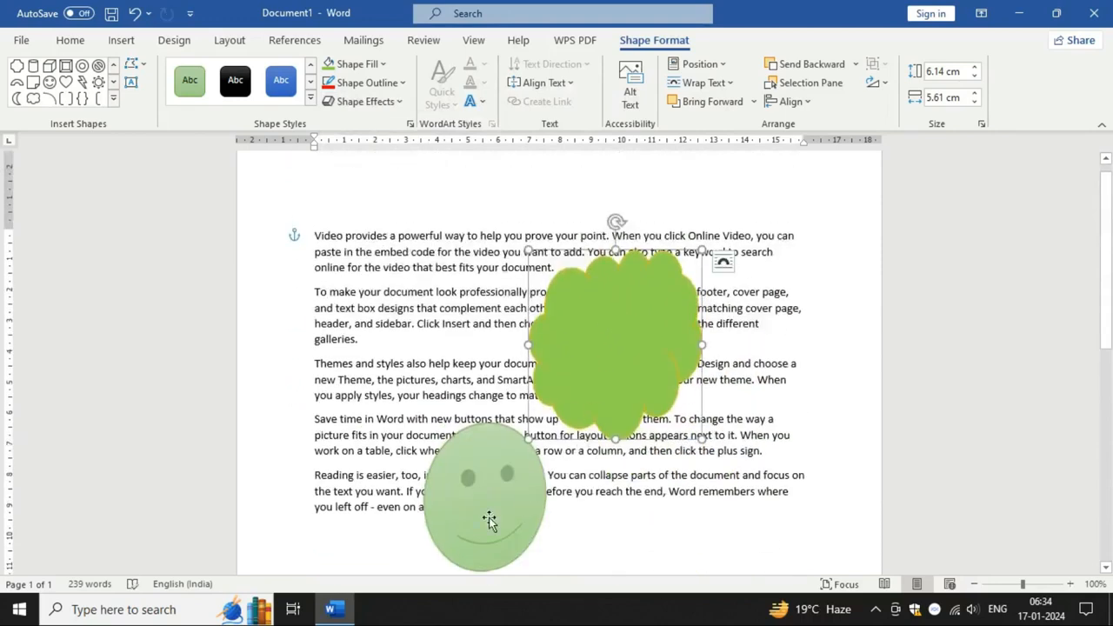
pyautogui.moveTo(487, 516); pyautogui.dragTo(620, 561)
pyautogui.scroll(-3, 616, 452)
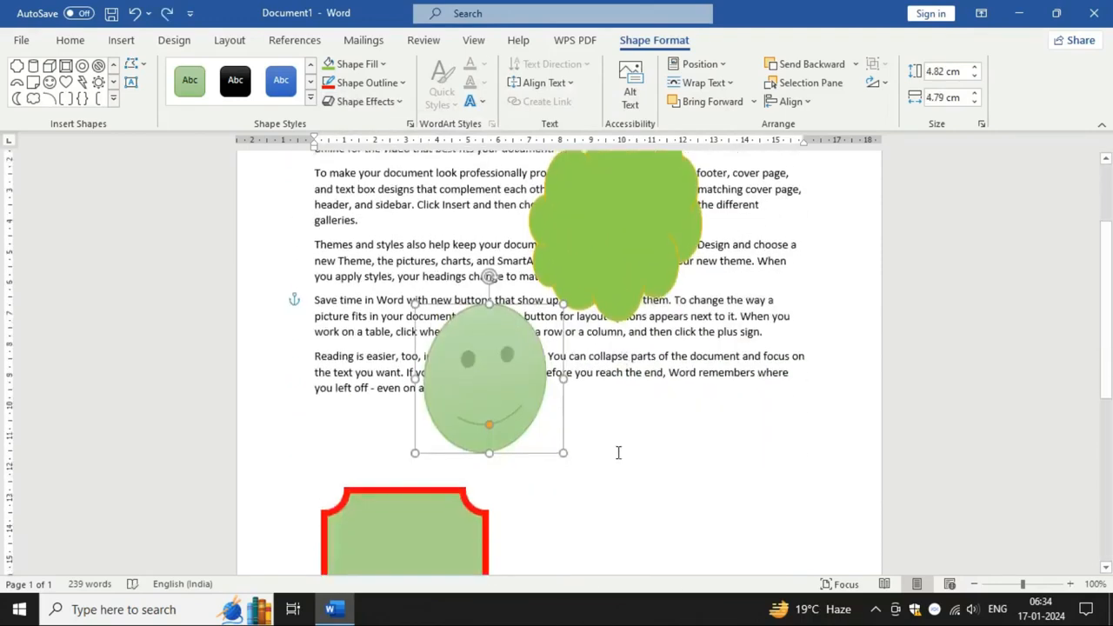
pyautogui.moveTo(509, 393); pyautogui.dragTo(704, 509)
pyautogui.scroll(3, 678, 452)
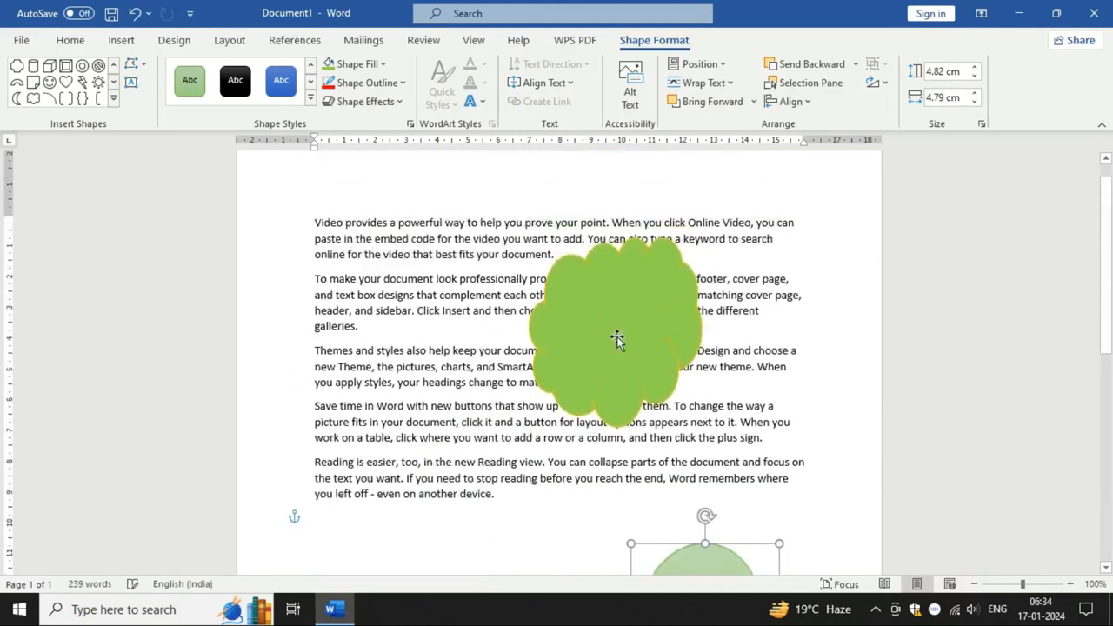
pyautogui.moveTo(618, 340); pyautogui.dragTo(550, 378)
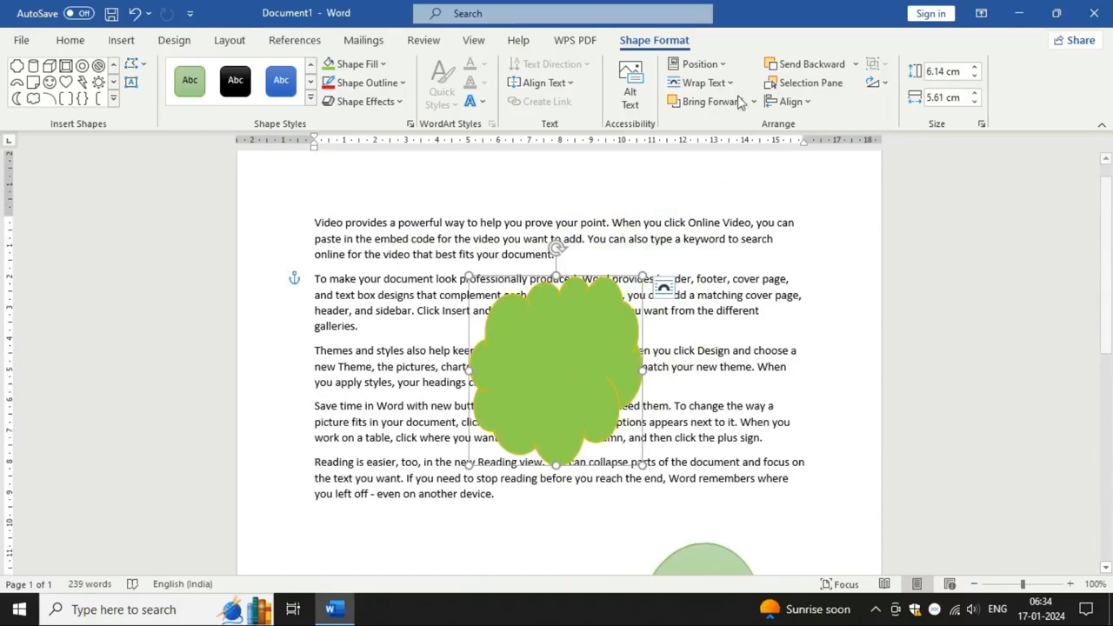
# Step: Set the cloud's text wrapping to Tight and move the cloud slightly down within the paragraphs
pyautogui.click(704, 83)
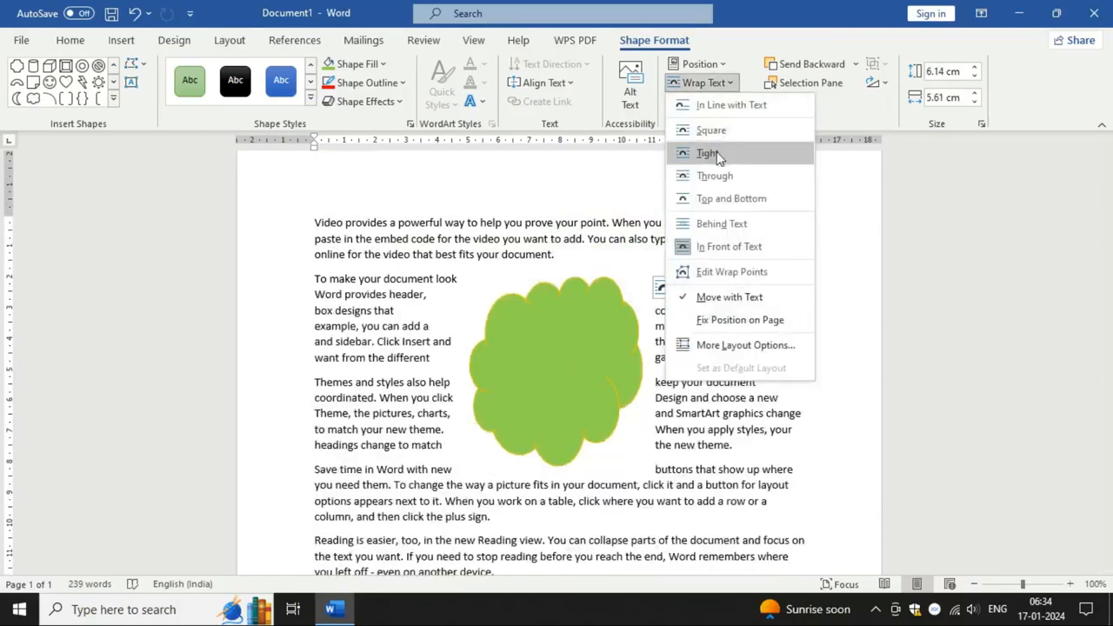
pyautogui.click(722, 134)
pyautogui.scroll(-3, 574, 305)
pyautogui.moveTo(546, 274); pyautogui.dragTo(546, 308)
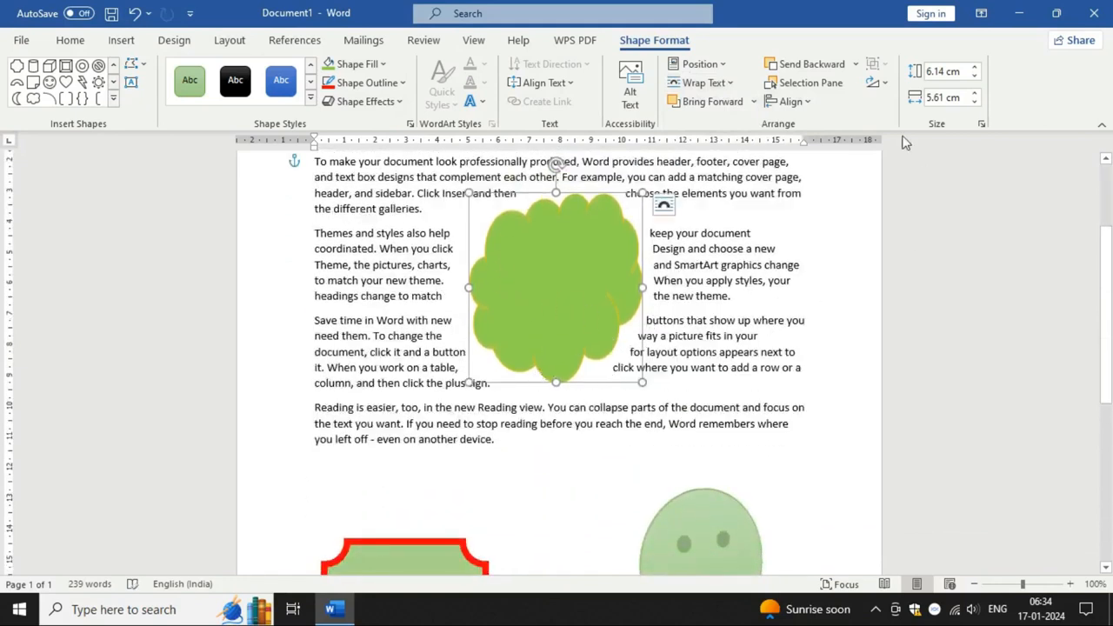
# Step: Set the cloud's text wrapping to Top and Bottom and move the cloud down below the first line of the third paragraph
pyautogui.click(733, 82)
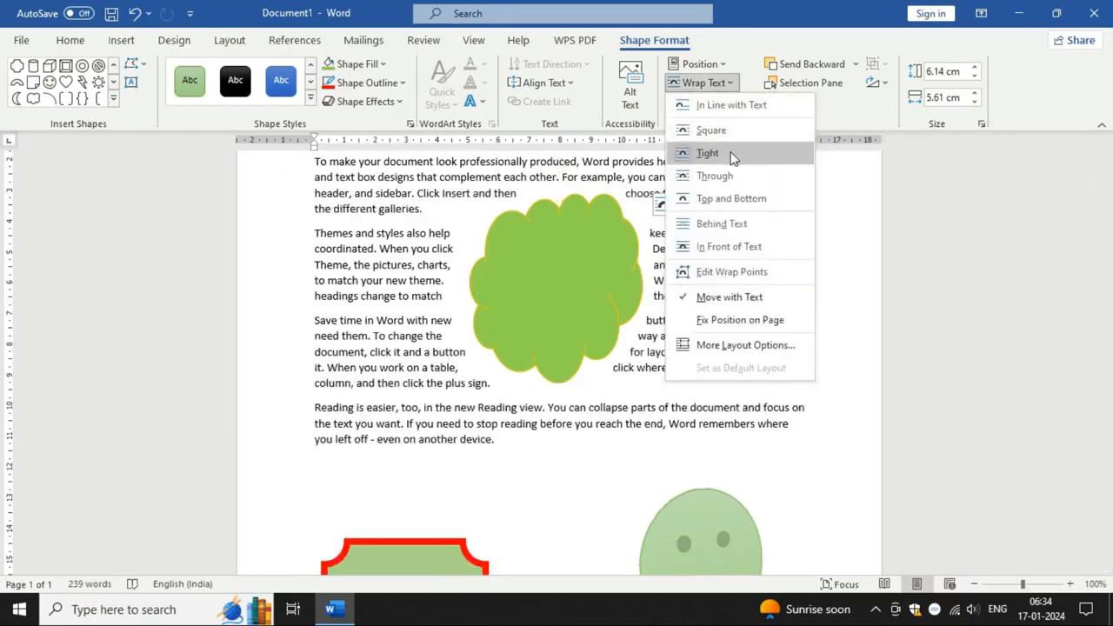
pyautogui.click(743, 199)
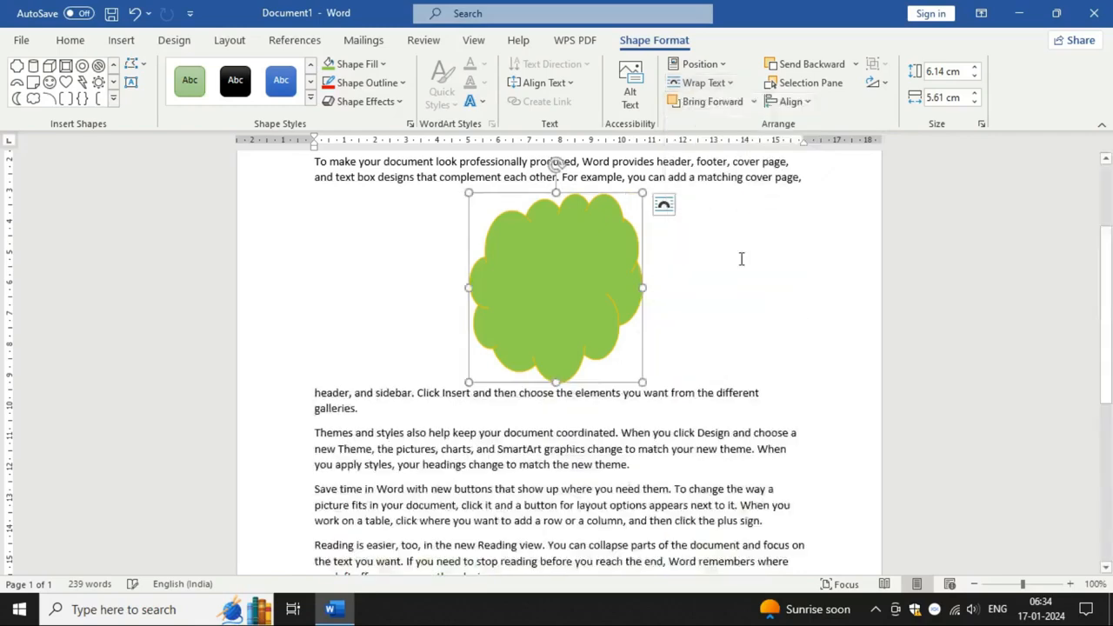
pyautogui.scroll(3, 610, 326)
pyautogui.scroll(-3, 609, 324)
pyautogui.moveTo(589, 315); pyautogui.dragTo(596, 340)
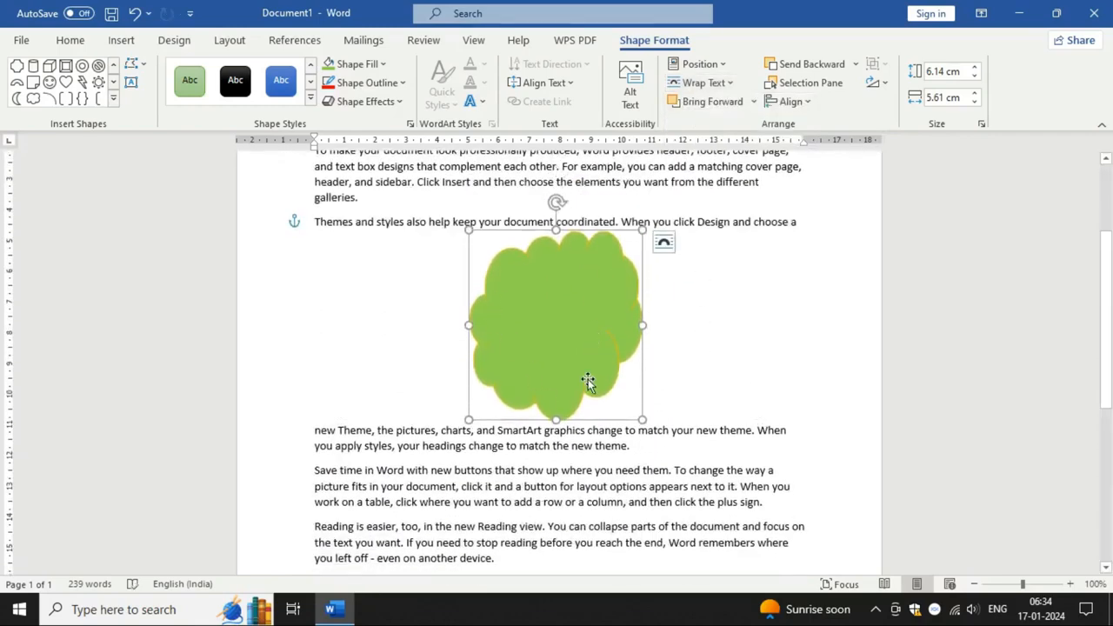
# Step: Set the cloud's text wrapping to In Front of Text
pyautogui.click(733, 84)
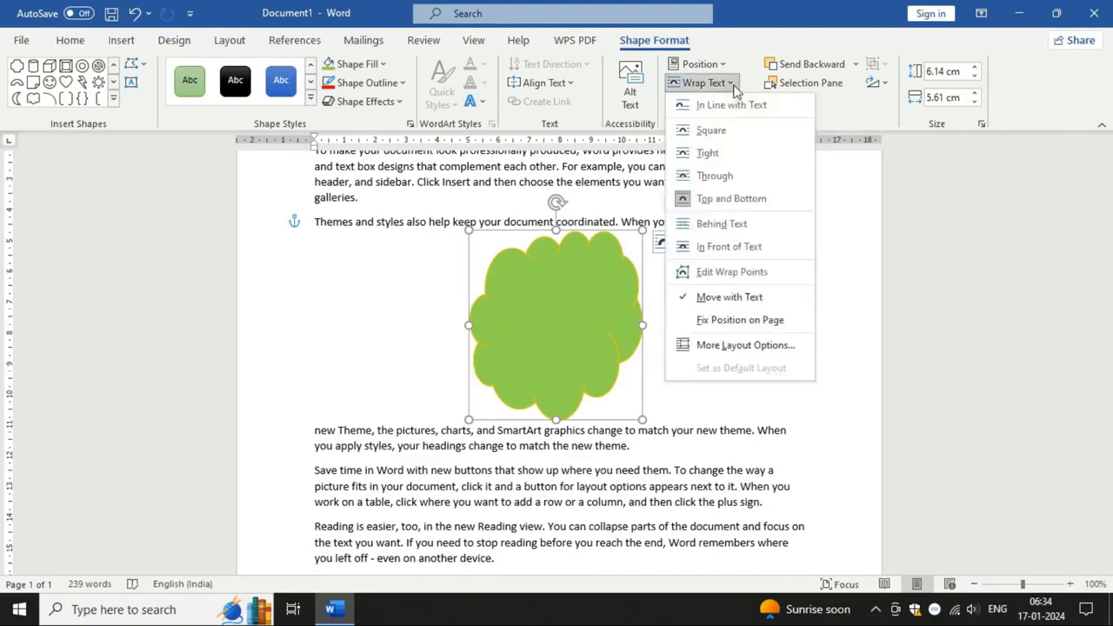
pyautogui.click(731, 249)
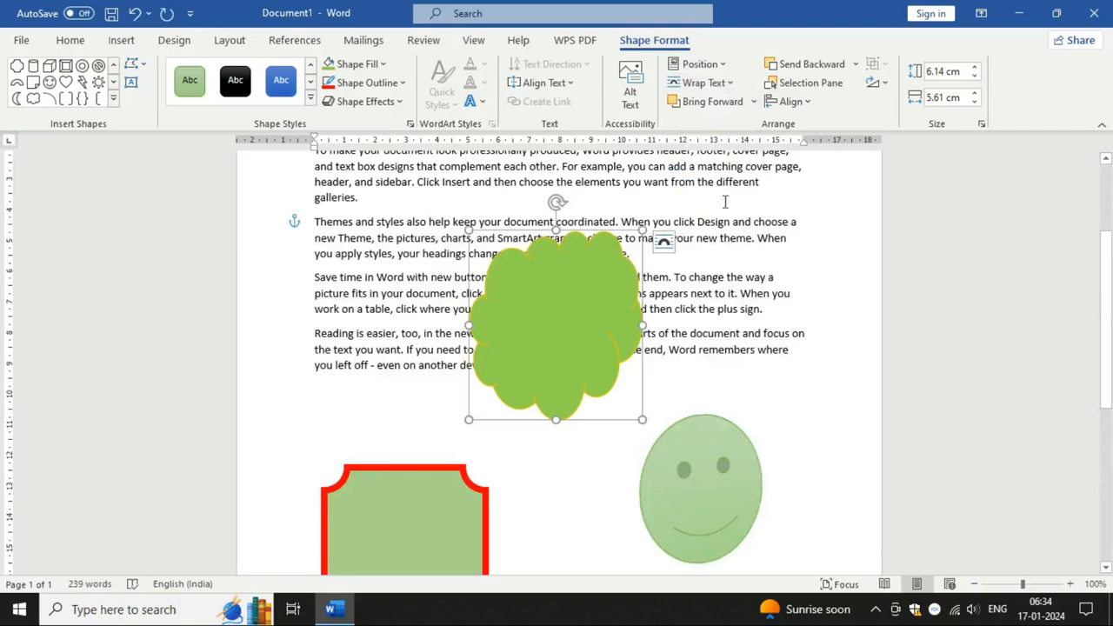
# Step: Change the cloud's text wrapping back to Tight and move the cloud up to the second paragraph
pyautogui.click(703, 83)
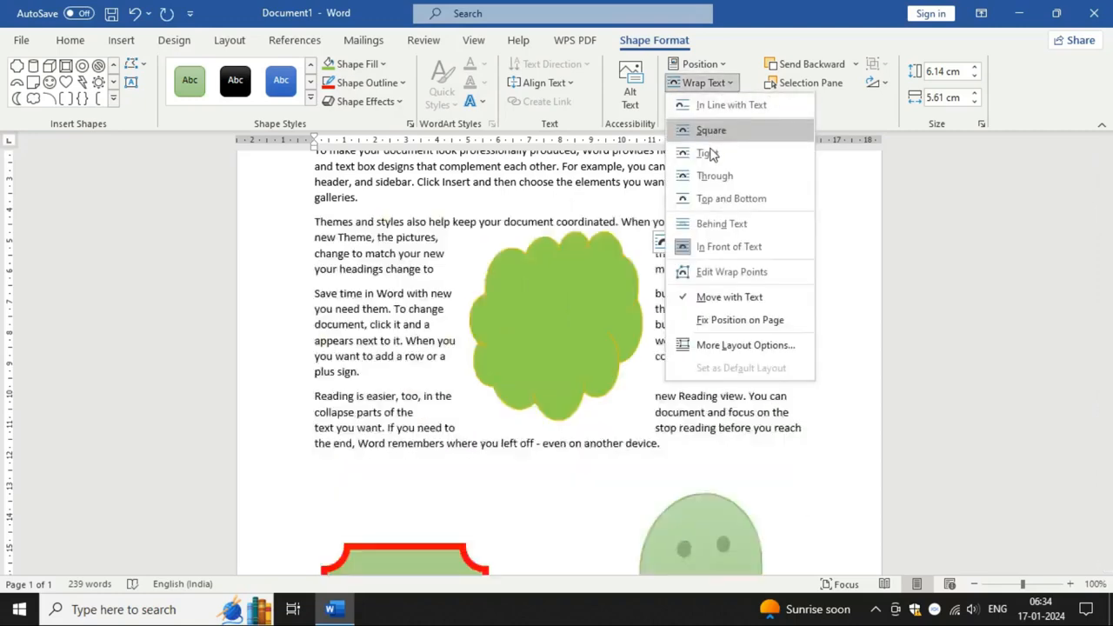
pyautogui.click(713, 165)
pyautogui.scroll(3, 589, 438)
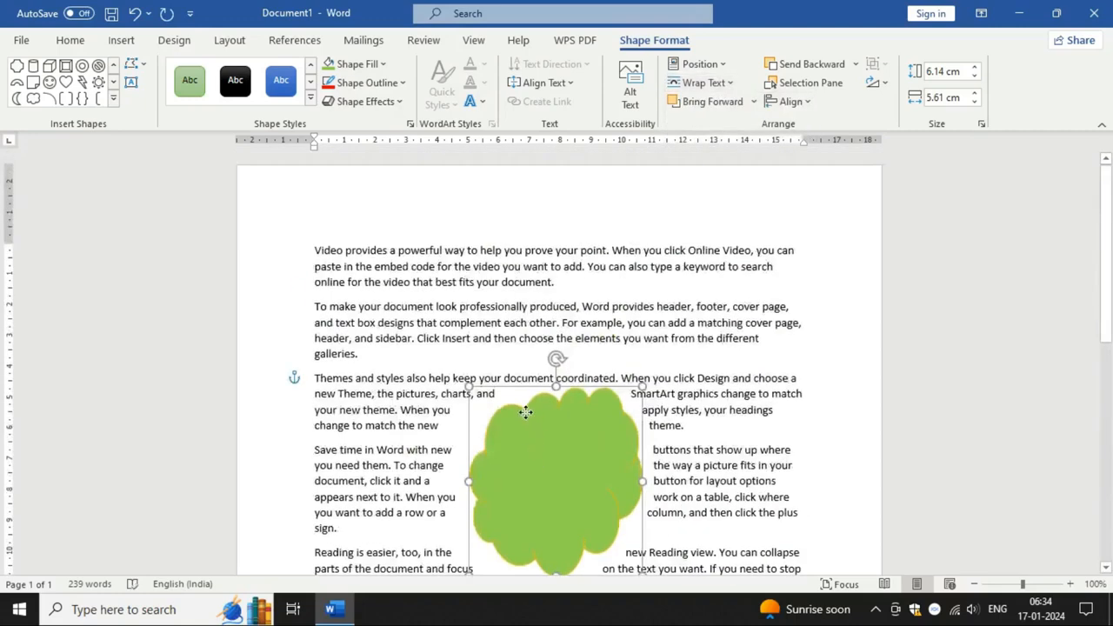
pyautogui.moveTo(525, 412); pyautogui.dragTo(520, 409)
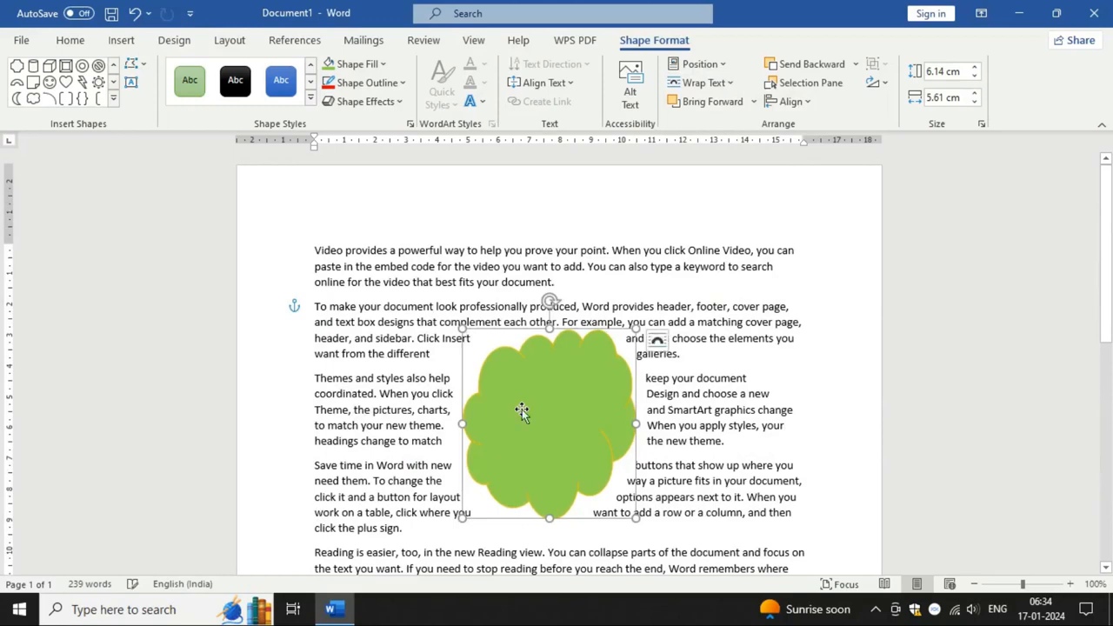
# Step: Move the cloud down onto the end of the last paragraph and shift the red-outlined plaque so that it partly overlaps the cloud
pyautogui.scroll(-4, 522, 412)
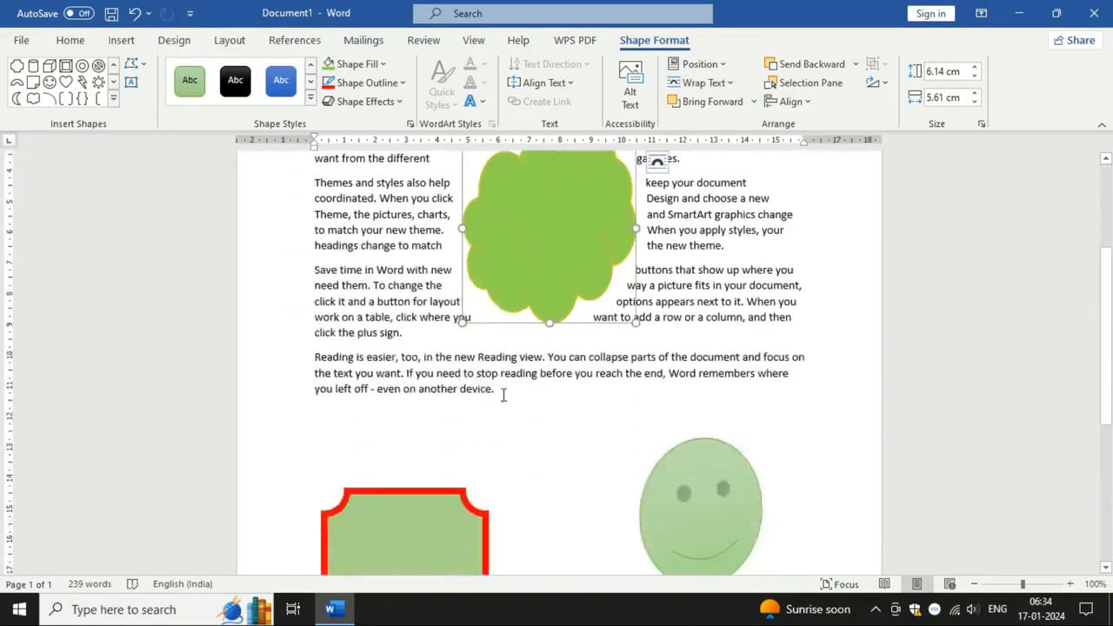
pyautogui.scroll(-3, 513, 357)
pyautogui.scroll(1, 522, 339)
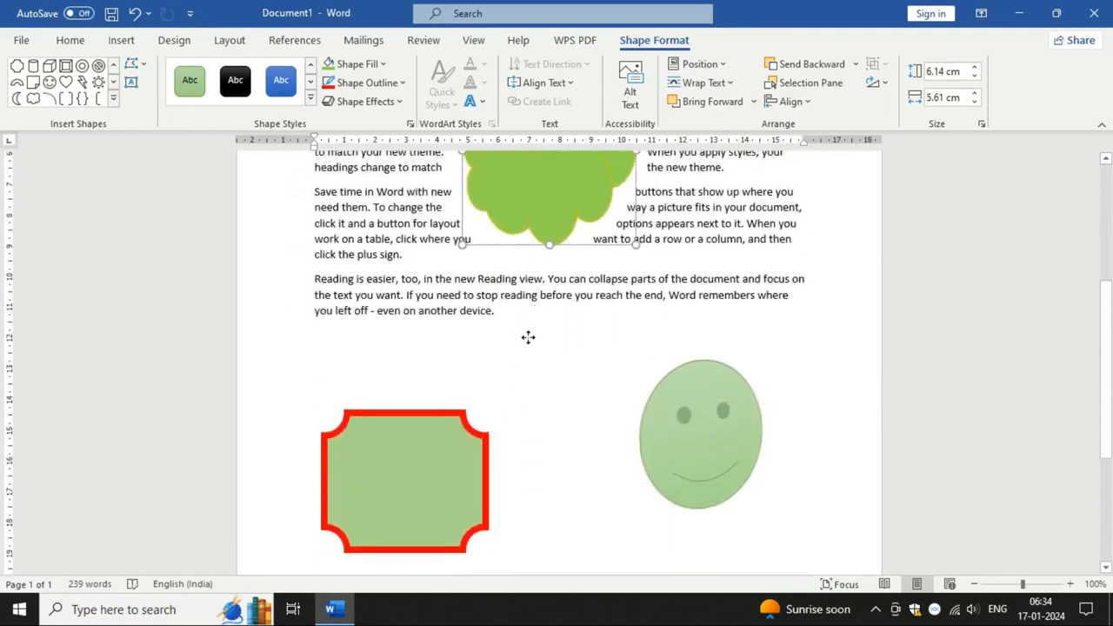
pyautogui.moveTo(528, 337); pyautogui.dragTo(527, 356)
pyautogui.moveTo(419, 405); pyautogui.dragTo(450, 382)
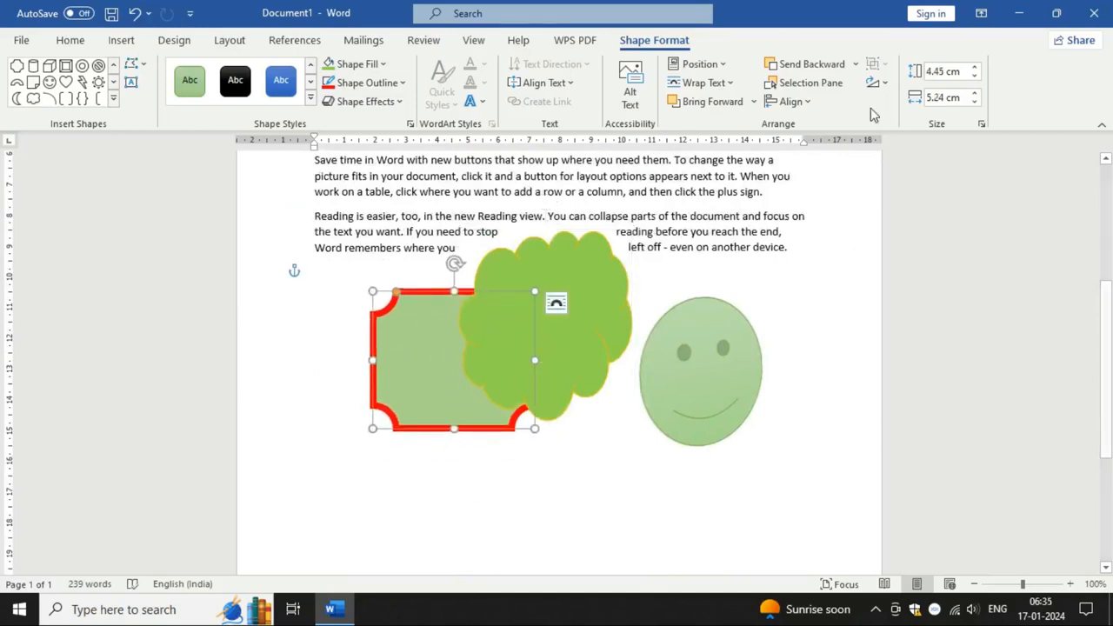
# Step: Bring the plaque forward in front of the cloud and send it backward behind the cloud again
pyautogui.click(693, 105)
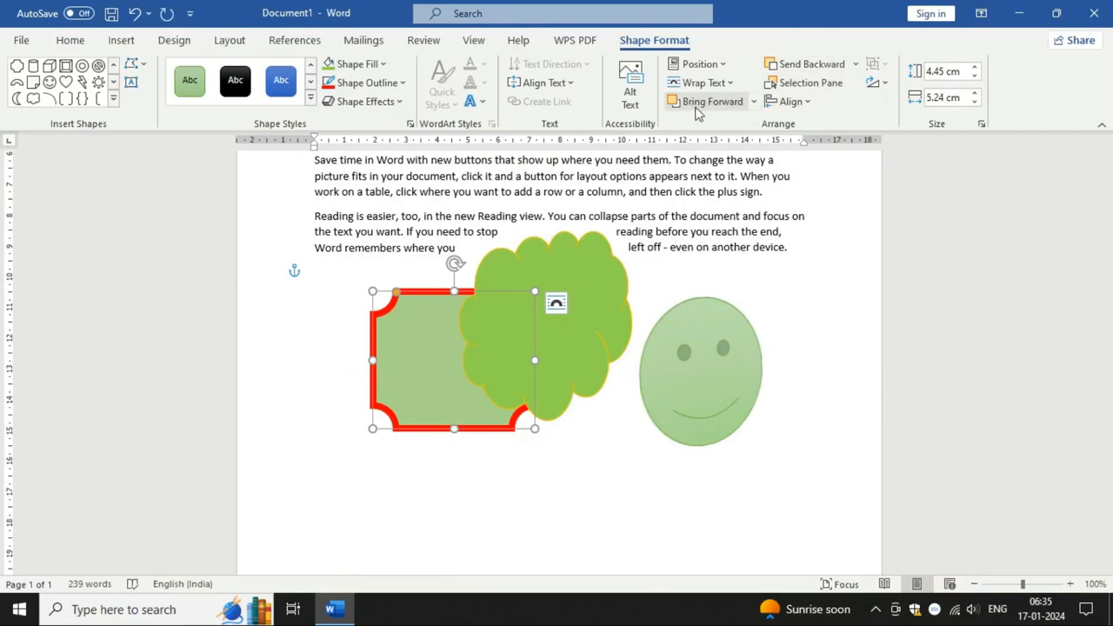
pyautogui.click(724, 104)
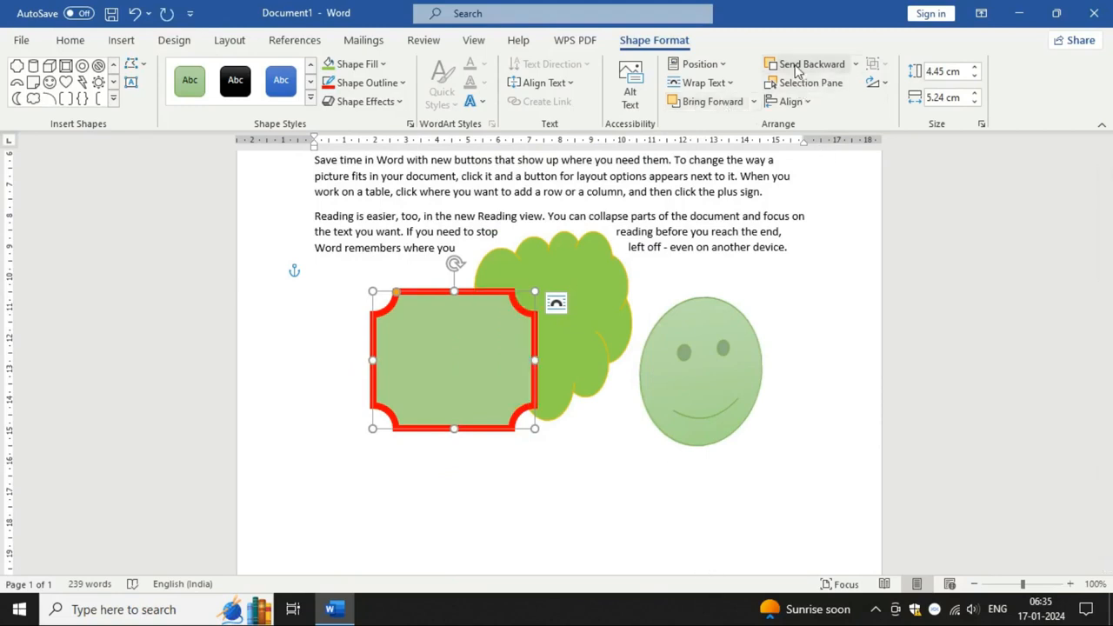
pyautogui.click(796, 68)
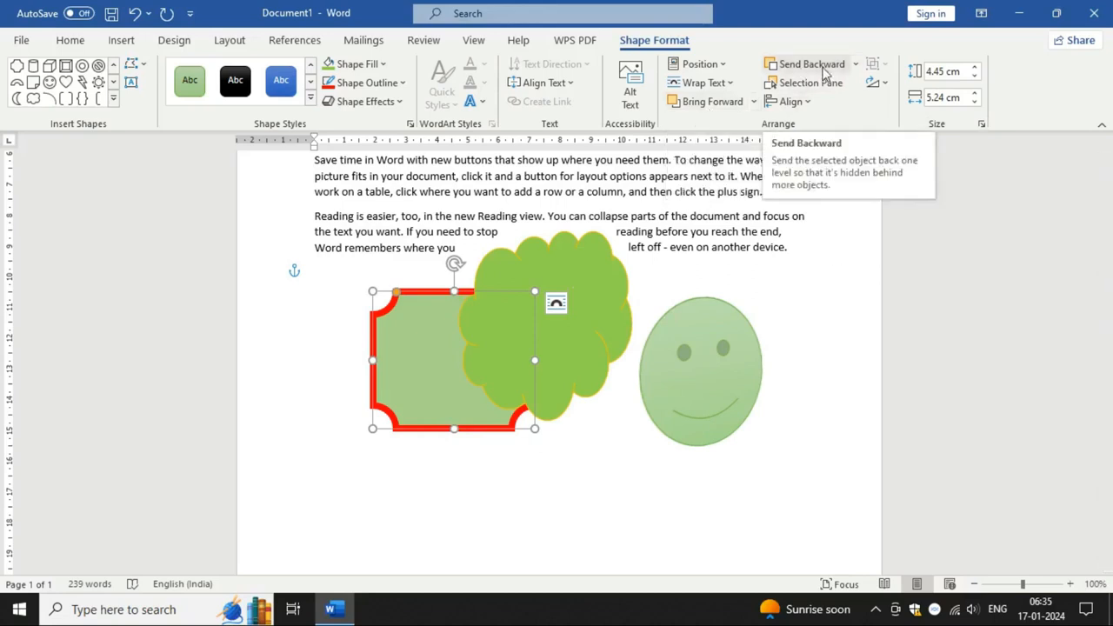
# Step: Fill the smiley face with yellow
pyautogui.click(714, 396)
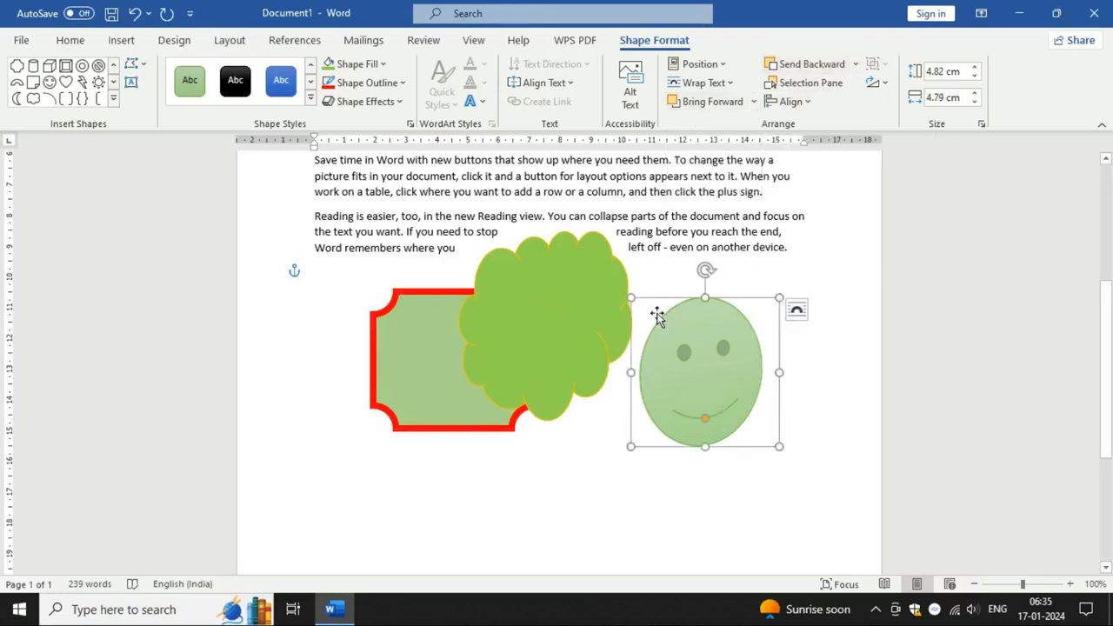
pyautogui.click(363, 69)
pyautogui.click(364, 217)
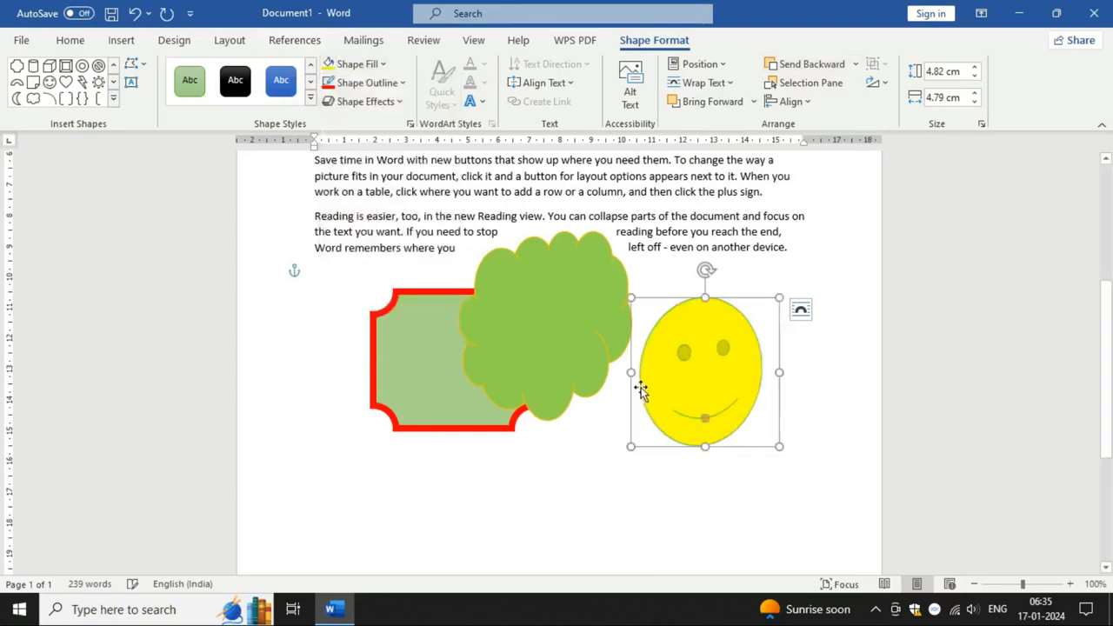
# Step: Widen the smiley face to about 6.09 cm and move it so that it overlaps the lower parts of the plaque and the cloud
pyautogui.moveTo(630, 372); pyautogui.dragTo(593, 374)
pyautogui.moveTo(661, 385); pyautogui.dragTo(522, 445)
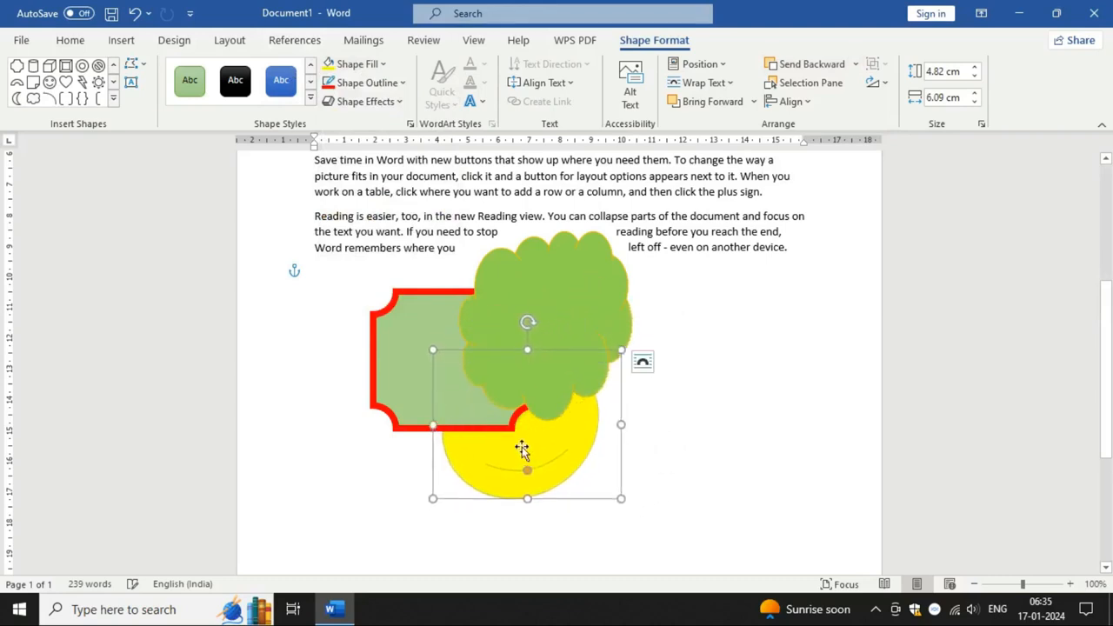
# Step: Bring the smiley face forward one level in front of the plaque and send it backward one level again
pyautogui.click(710, 103)
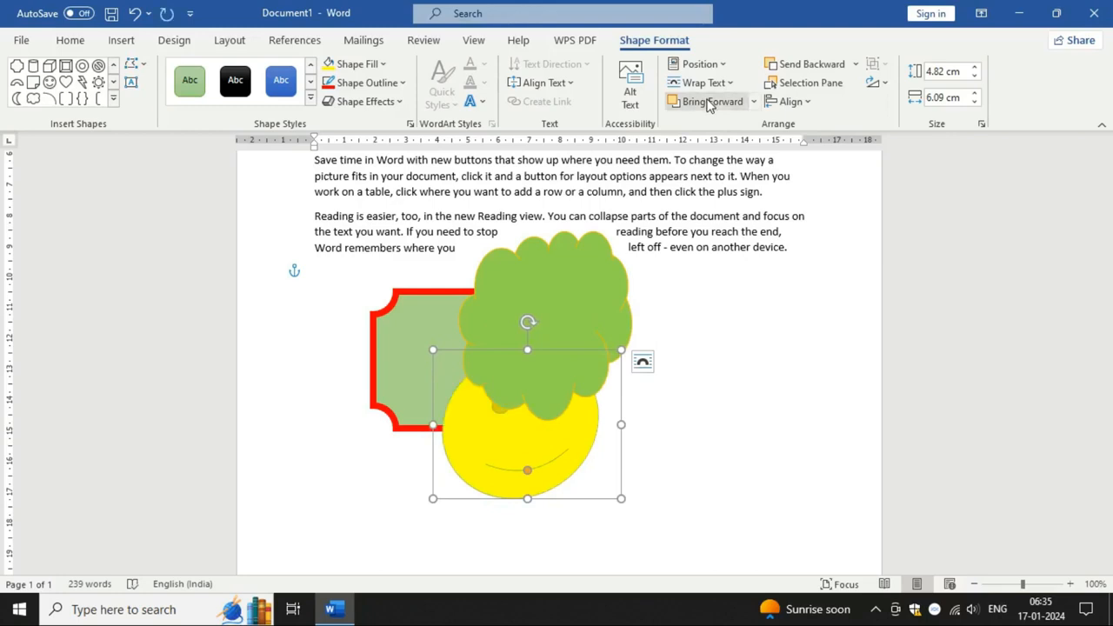
pyautogui.click(795, 66)
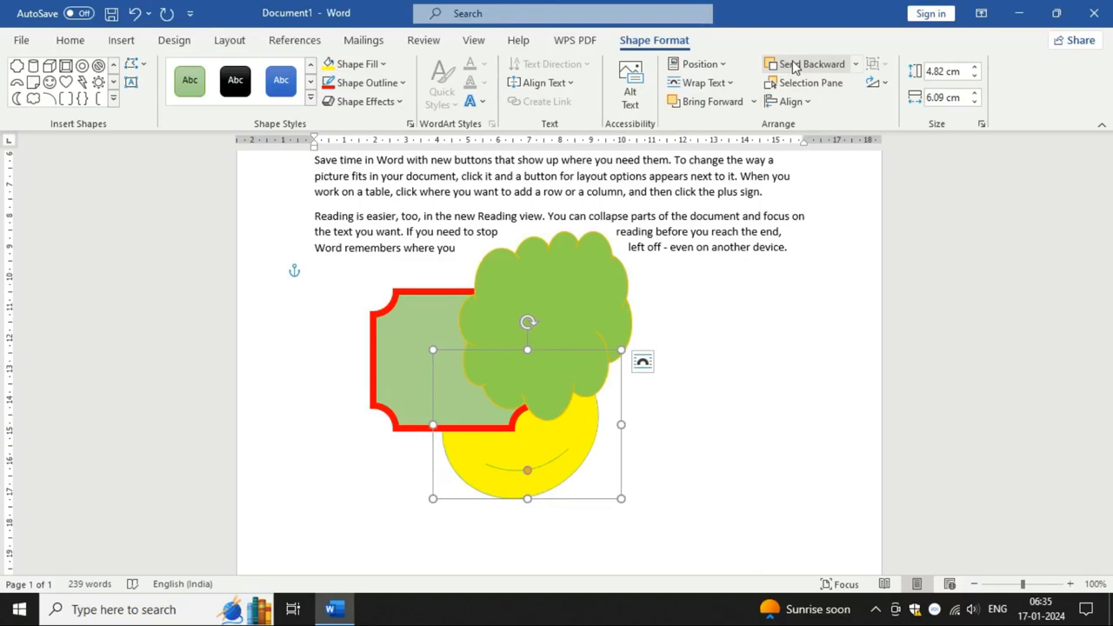
# Step: Bring the smiley face to the front of all the shapes and send it to the back behind them
pyautogui.click(754, 104)
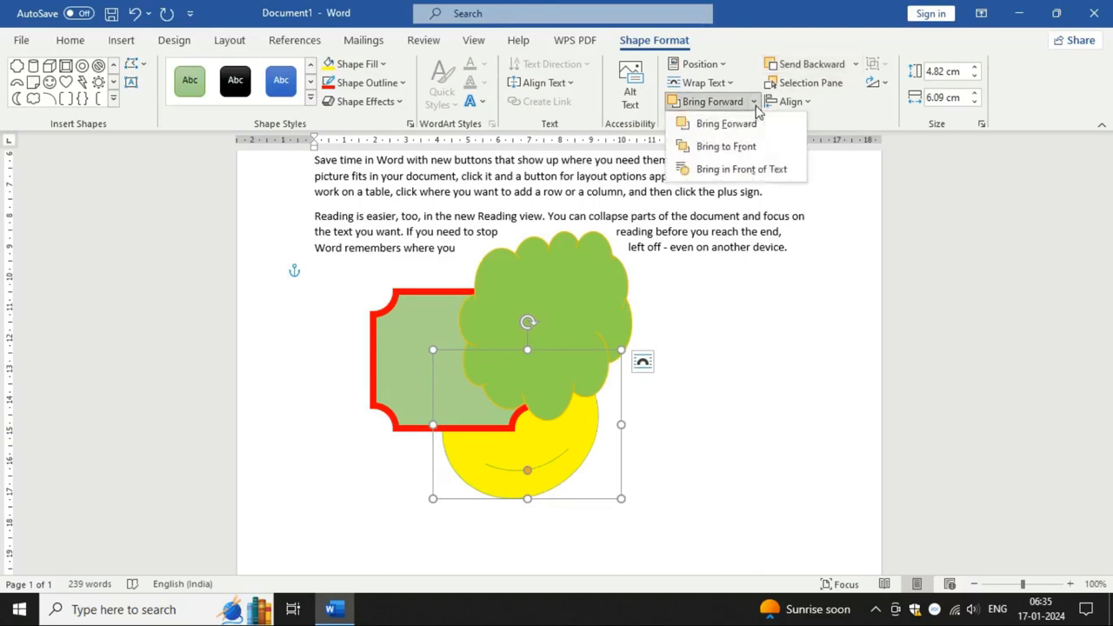
pyautogui.click(726, 146)
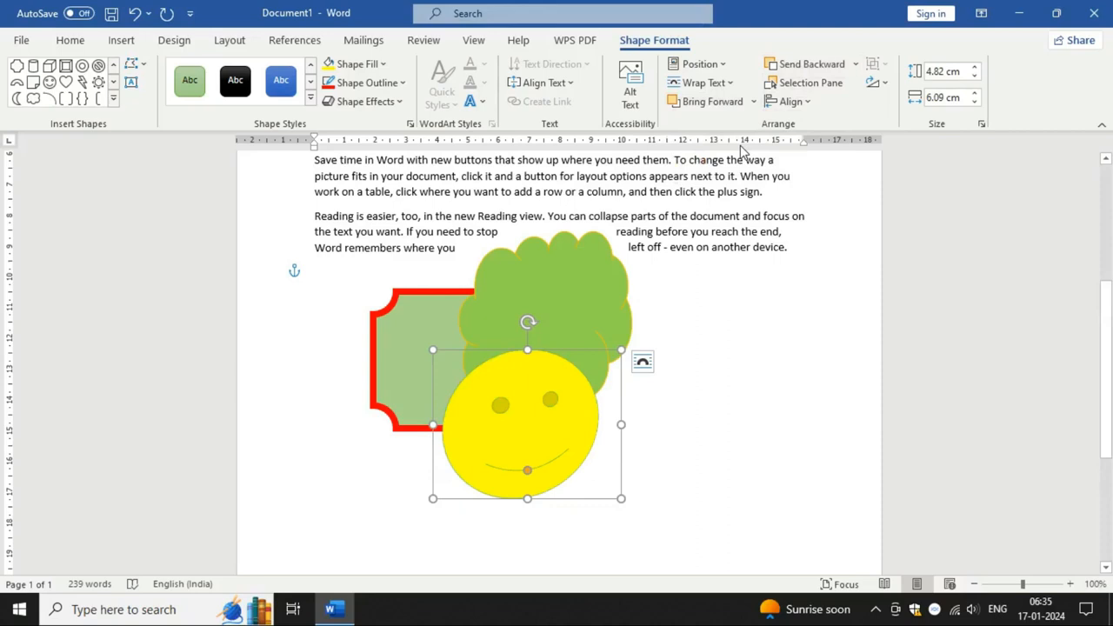
pyautogui.click(856, 66)
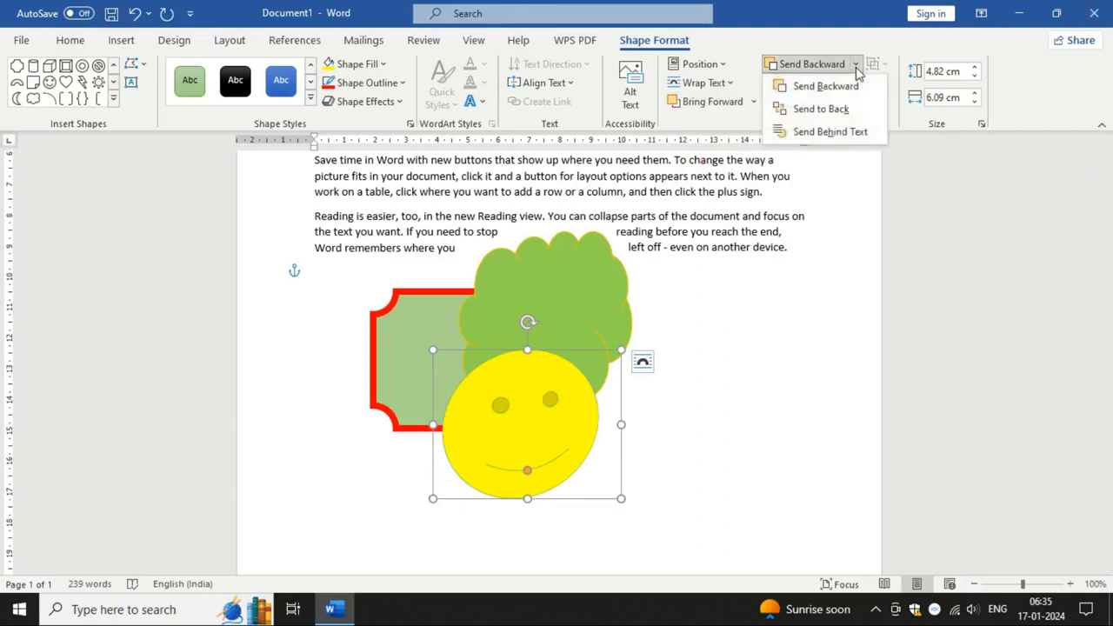
pyautogui.click(842, 109)
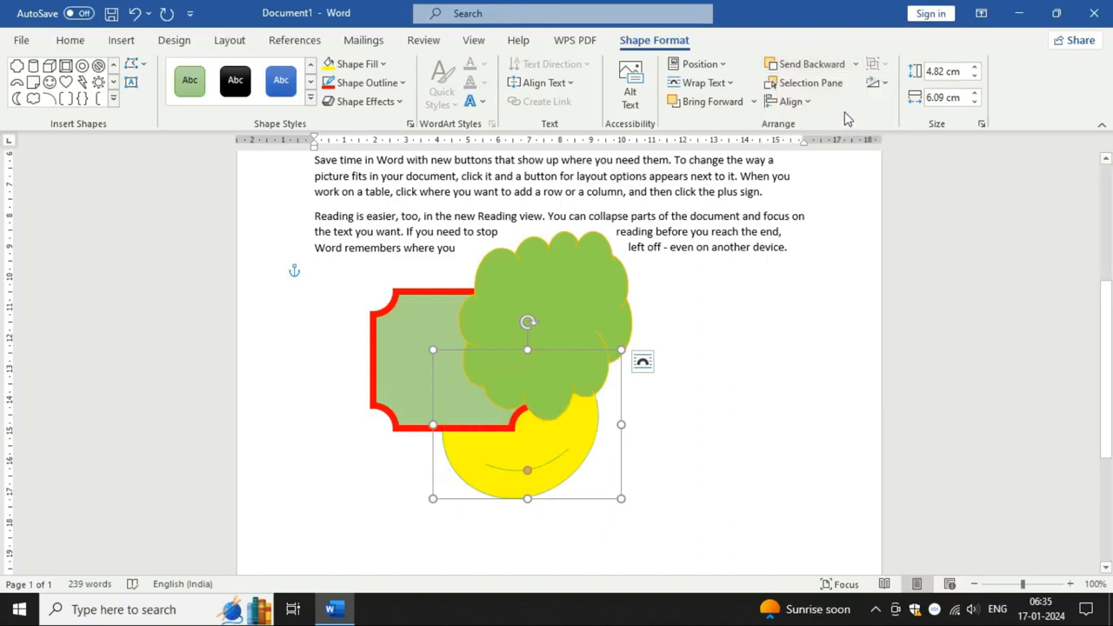
pyautogui.click(856, 65)
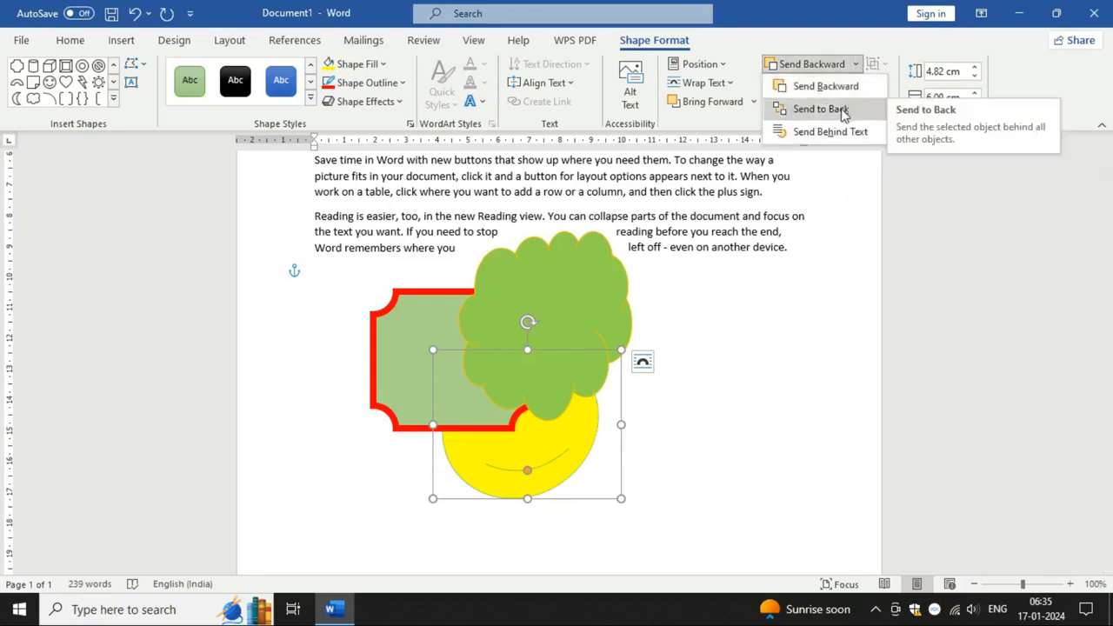
pyautogui.click(664, 119)
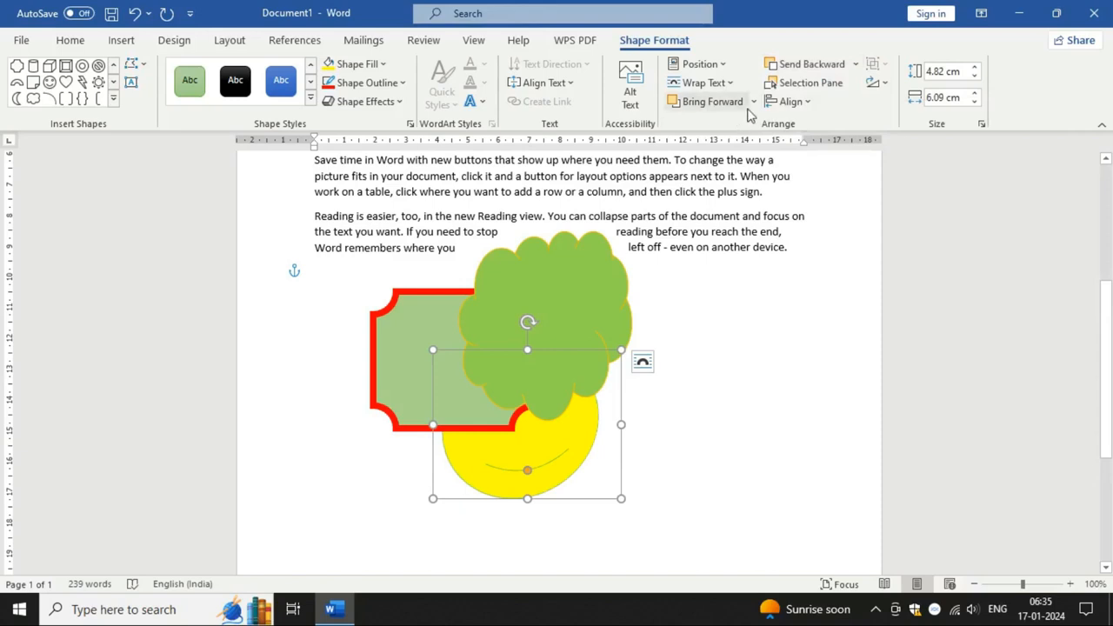
pyautogui.click(753, 103)
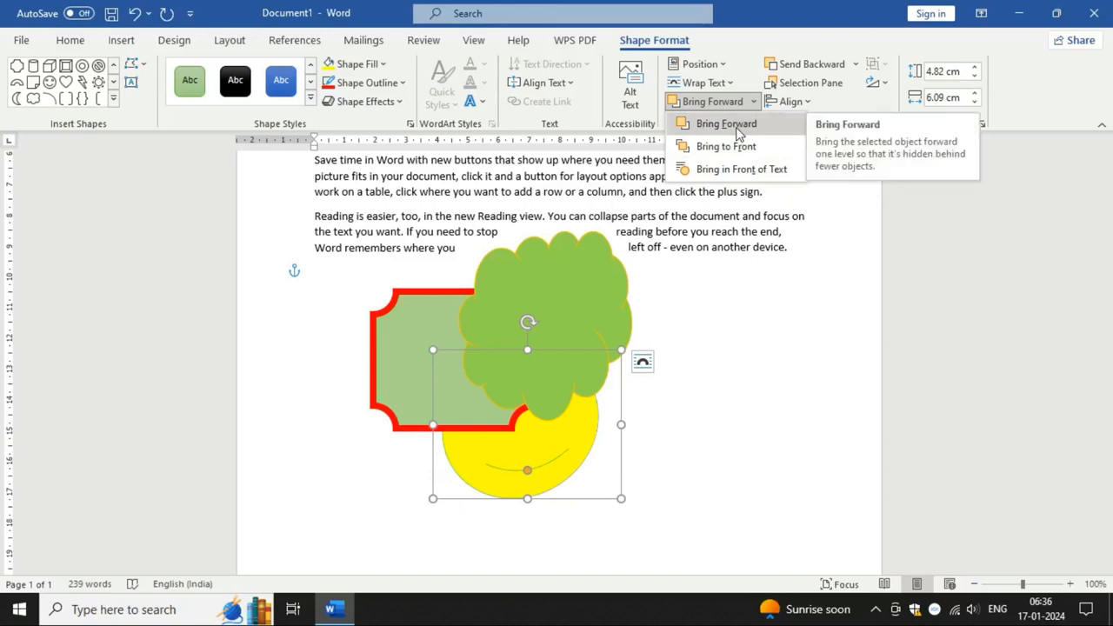
pyautogui.click(641, 437)
# Step: Move the smiley face below and clear of the plaque and cloud, and enlarge it to about 6.06 × 7.44 cm
pyautogui.scroll(-3, 633, 443)
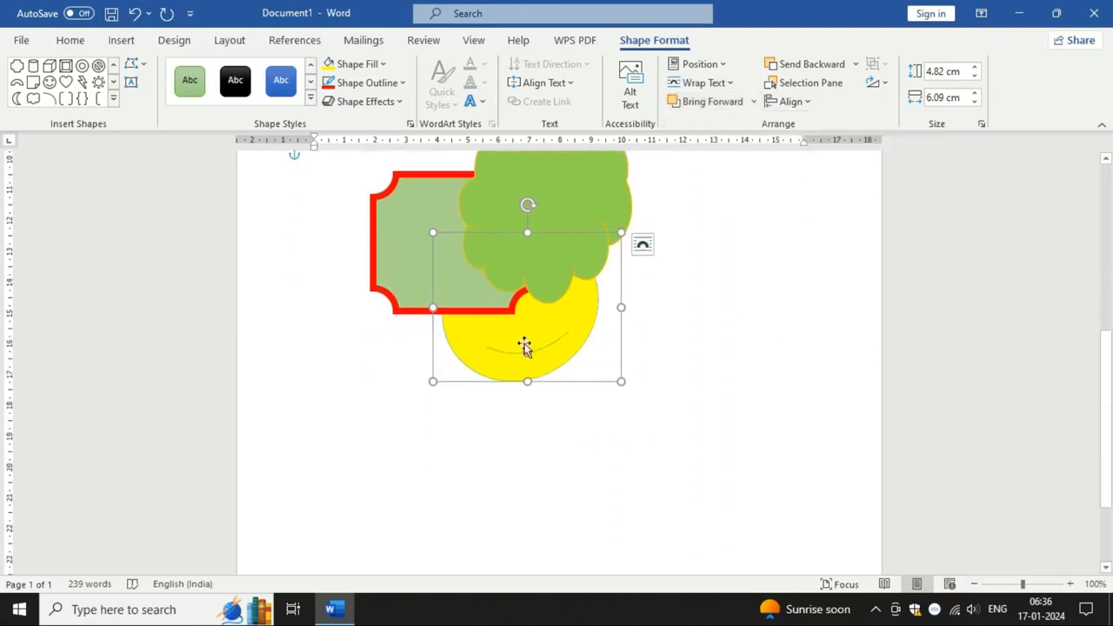
pyautogui.moveTo(525, 346); pyautogui.dragTo(713, 453)
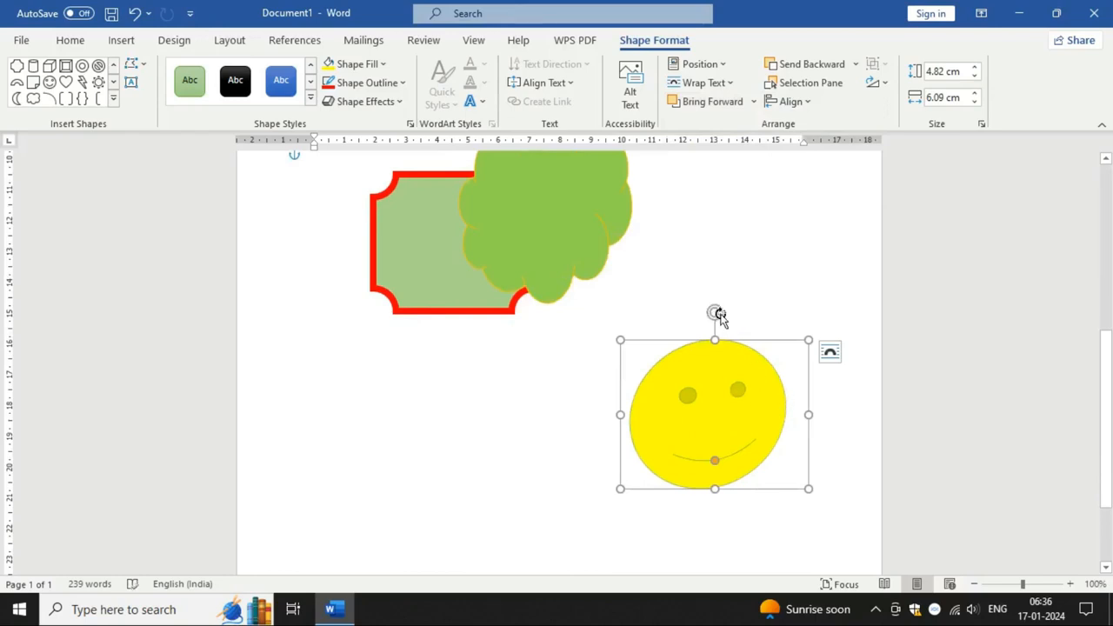
pyautogui.moveTo(715, 314); pyautogui.dragTo(715, 356)
pyautogui.moveTo(620, 341); pyautogui.dragTo(578, 303)
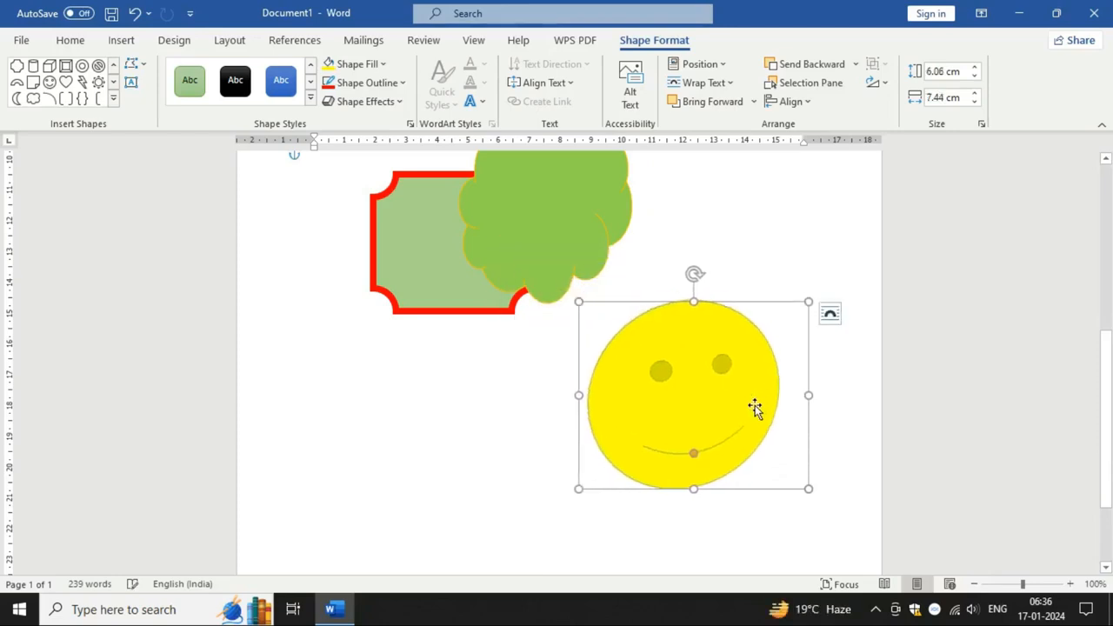
# Step: Remove the 3-D rotation effect from the smiley face
pyautogui.click(387, 103)
pyautogui.moveTo(422, 381)
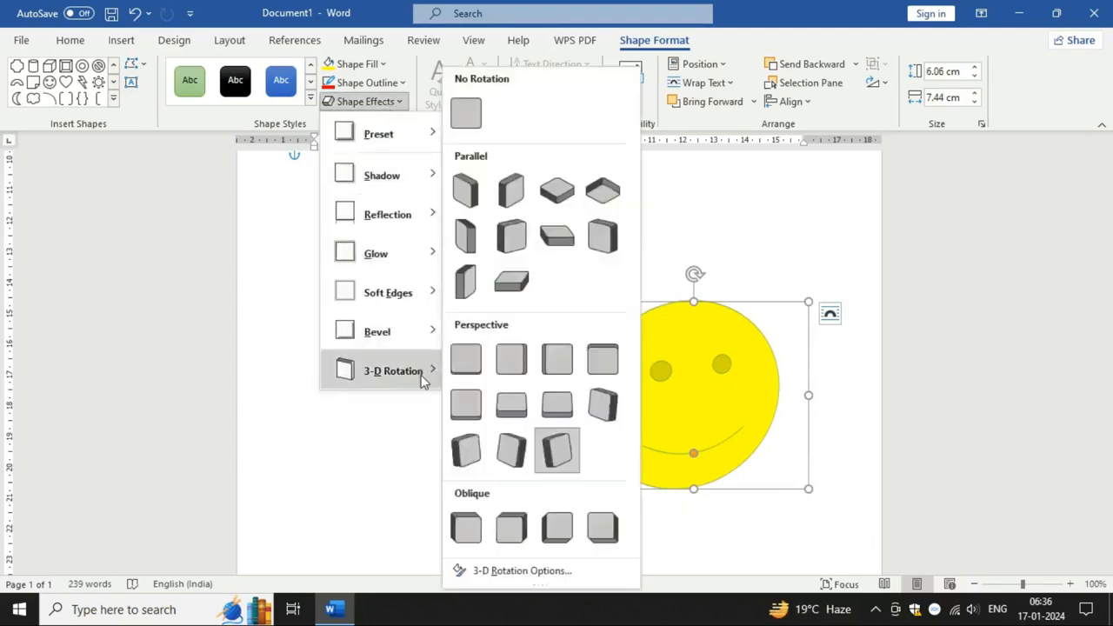
pyautogui.click(469, 118)
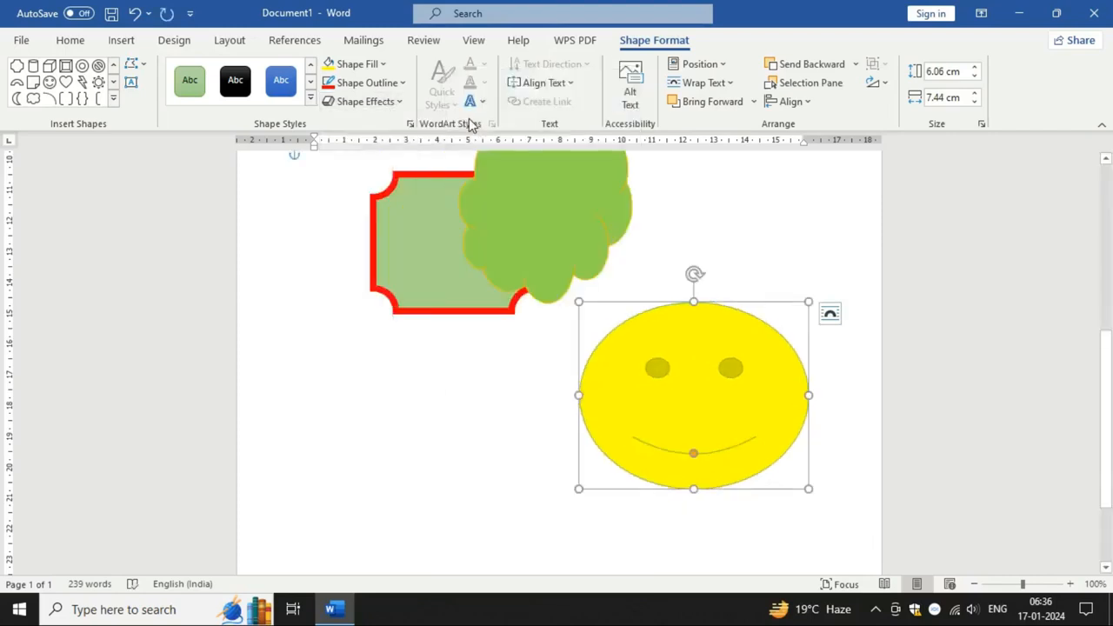
# Step: Stretch the smiley face to about 8.04 cm tall and reshape its smile into a frown
pyautogui.moveTo(692, 492); pyautogui.dragTo(698, 548)
pyautogui.scroll(-2, 728, 499)
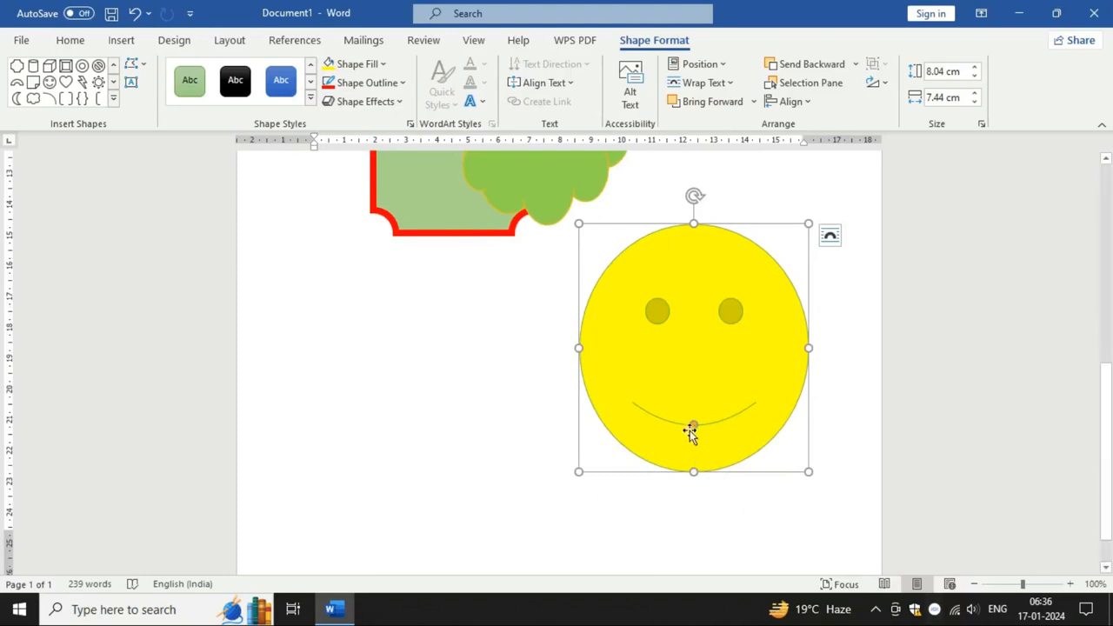
pyautogui.moveTo(693, 426); pyautogui.dragTo(695, 403)
# Step: Move the cloud sideways off the plaque so that it sits directly above the smiley face
pyautogui.scroll(5, 596, 510)
pyautogui.click(516, 273)
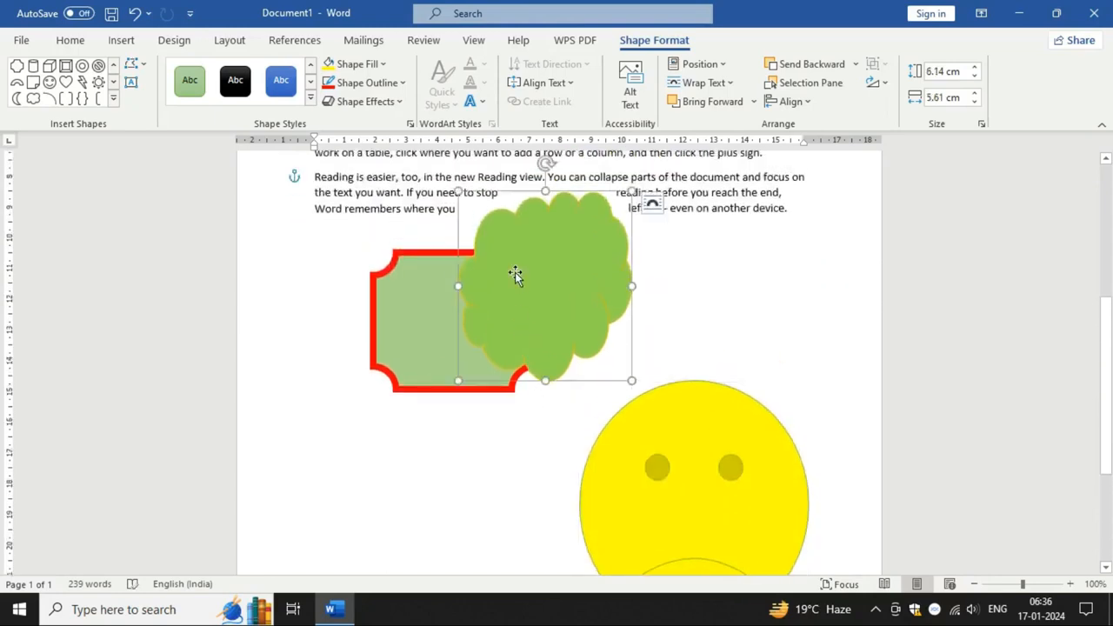
pyautogui.moveTo(534, 276); pyautogui.dragTo(719, 277)
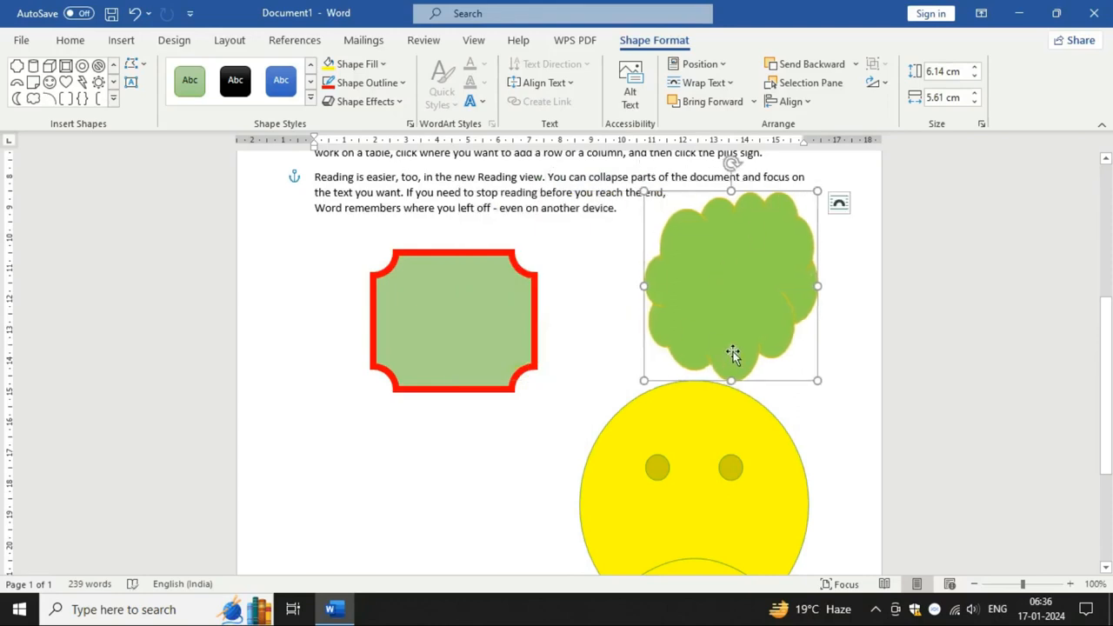
# Step: Try adjusting the plaque's corner curve and rotating the plaque 90° to the left
pyautogui.click(410, 328)
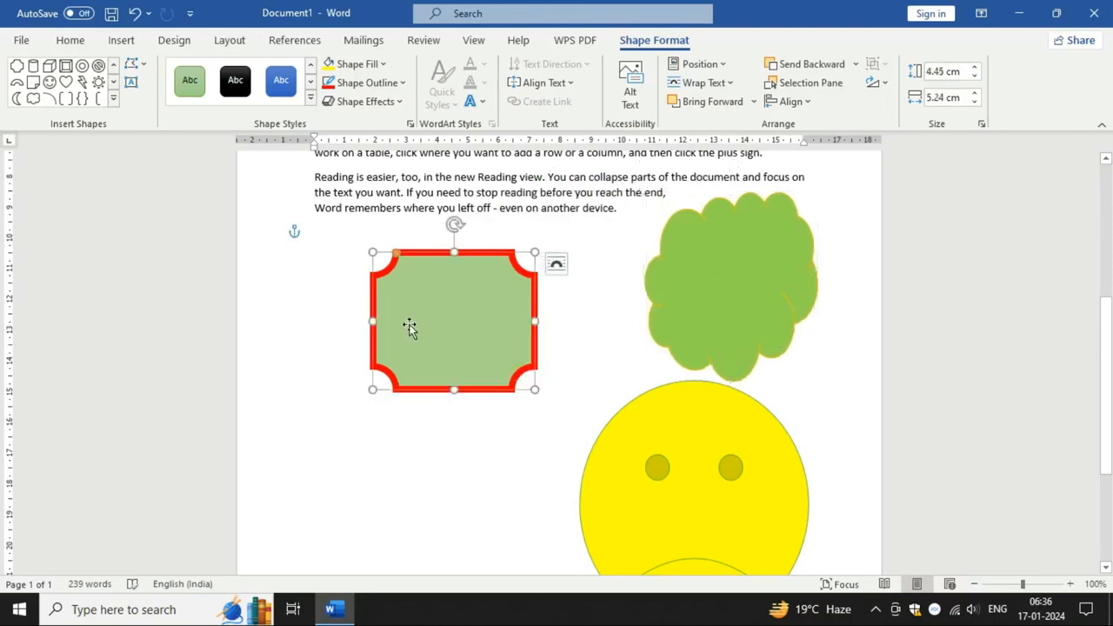
pyautogui.moveTo(396, 254)
pyautogui.mouseDown()
pyautogui.moveTo(384, 258)
pyautogui.moveTo(401, 264)
pyautogui.mouseUp()
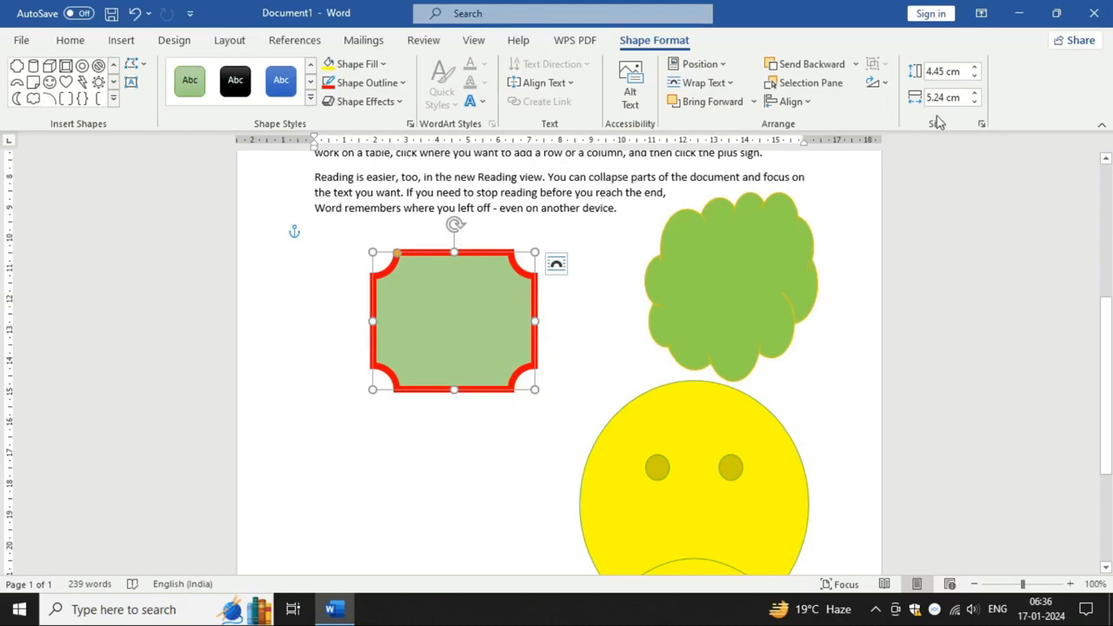
pyautogui.click(875, 82)
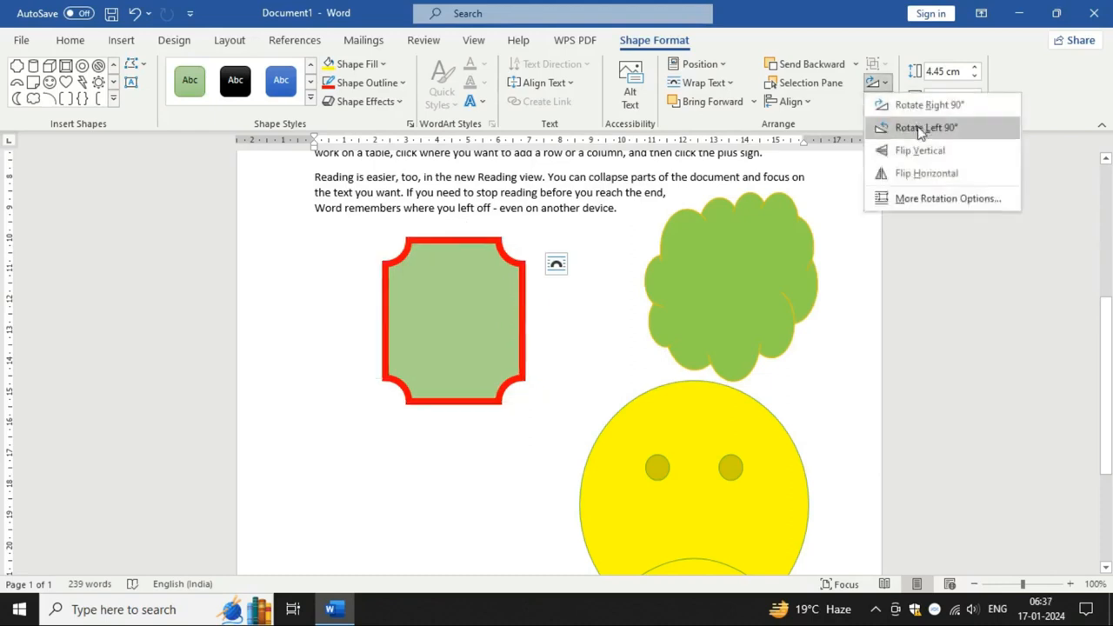
pyautogui.click(919, 130)
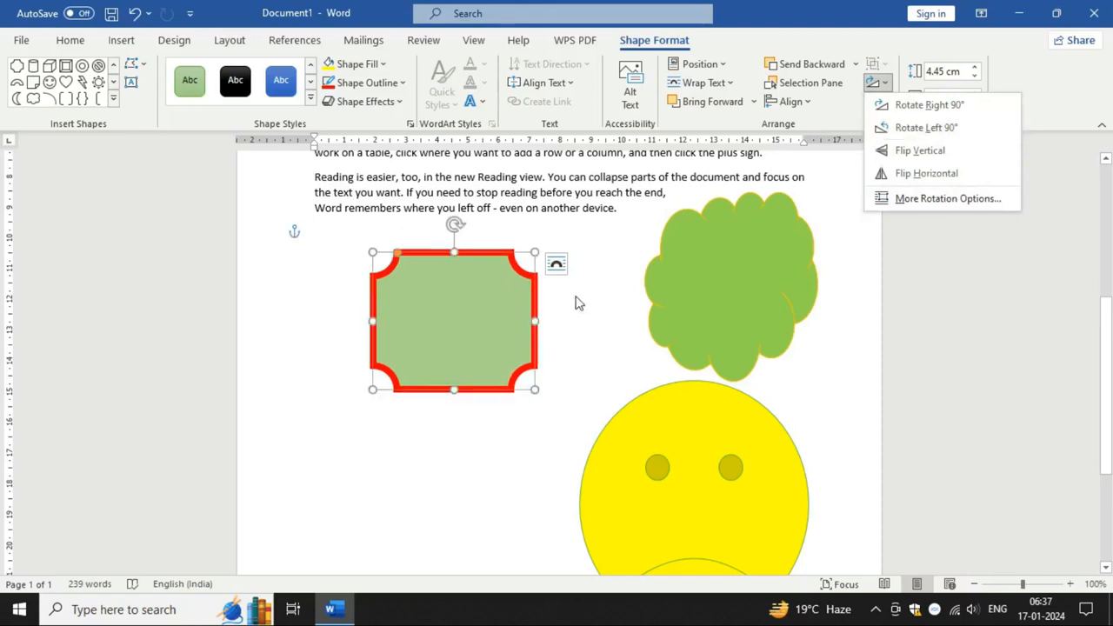
# Step: Enlarge the plaque to about 5.05 × 6.83 cm and enter a person's first name inside it
pyautogui.scroll(-2, 561, 384)
pyautogui.scroll(3, 557, 417)
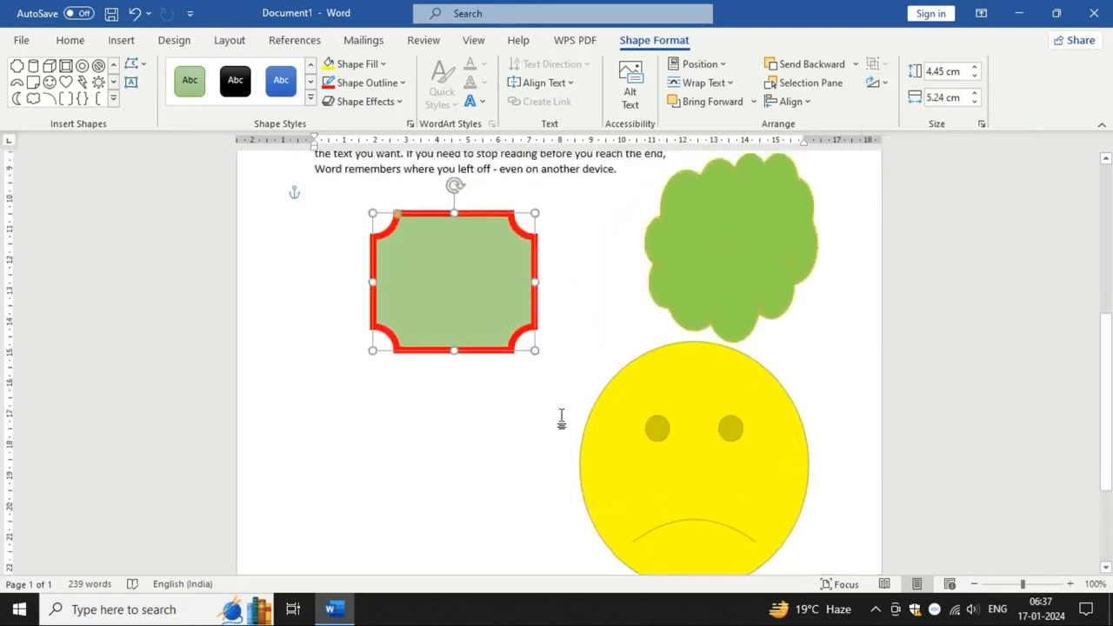
pyautogui.scroll(2, 706, 511)
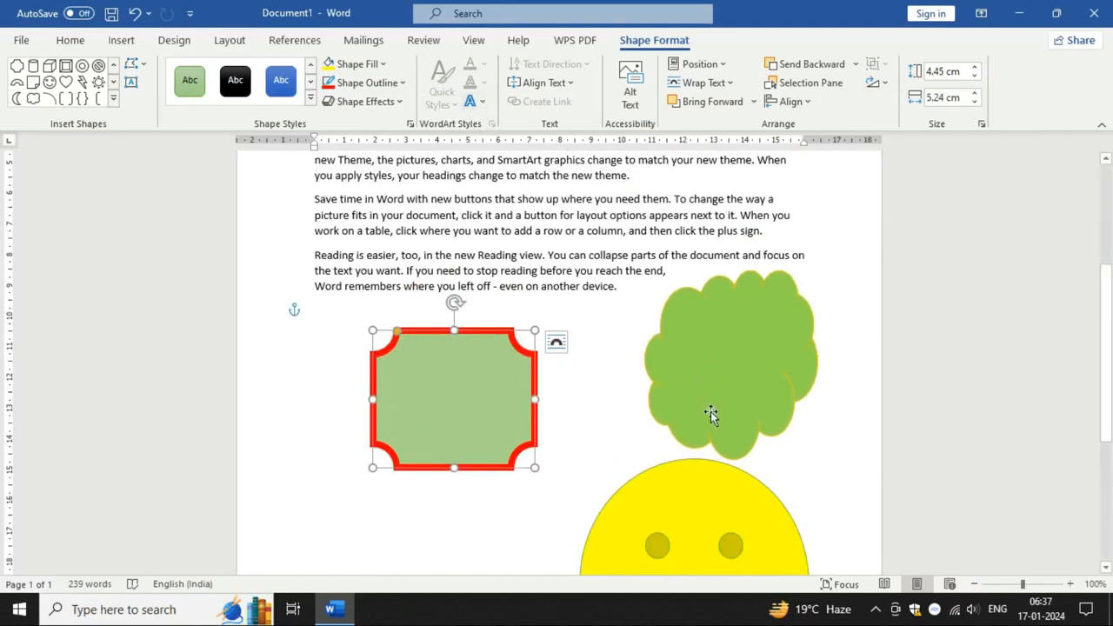
pyautogui.scroll(-3, 609, 452)
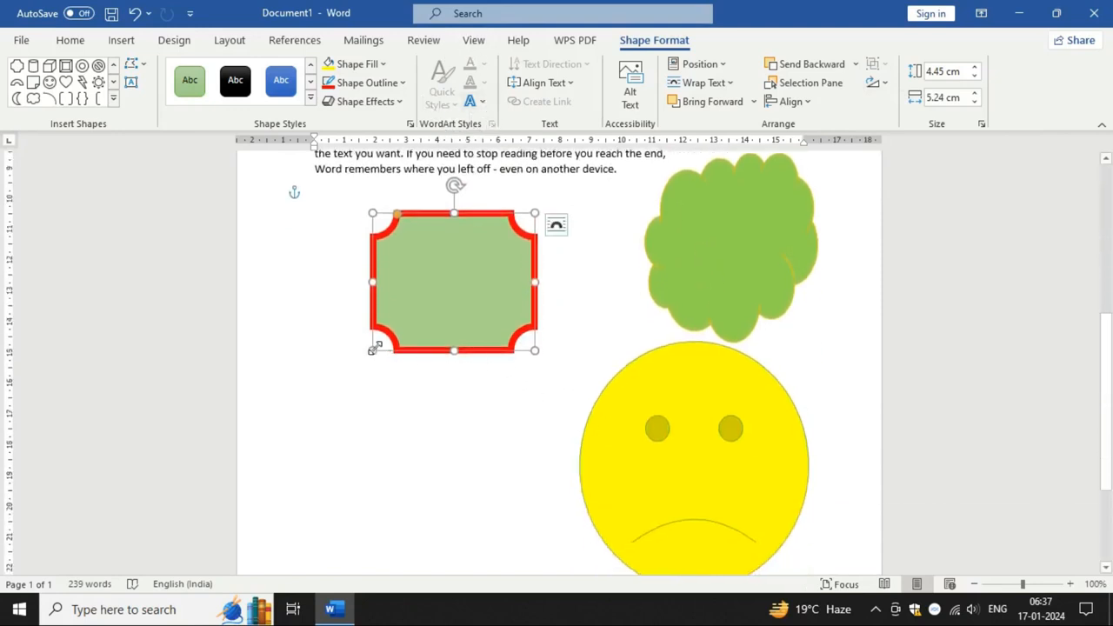
pyautogui.moveTo(373, 349); pyautogui.dragTo(322, 372)
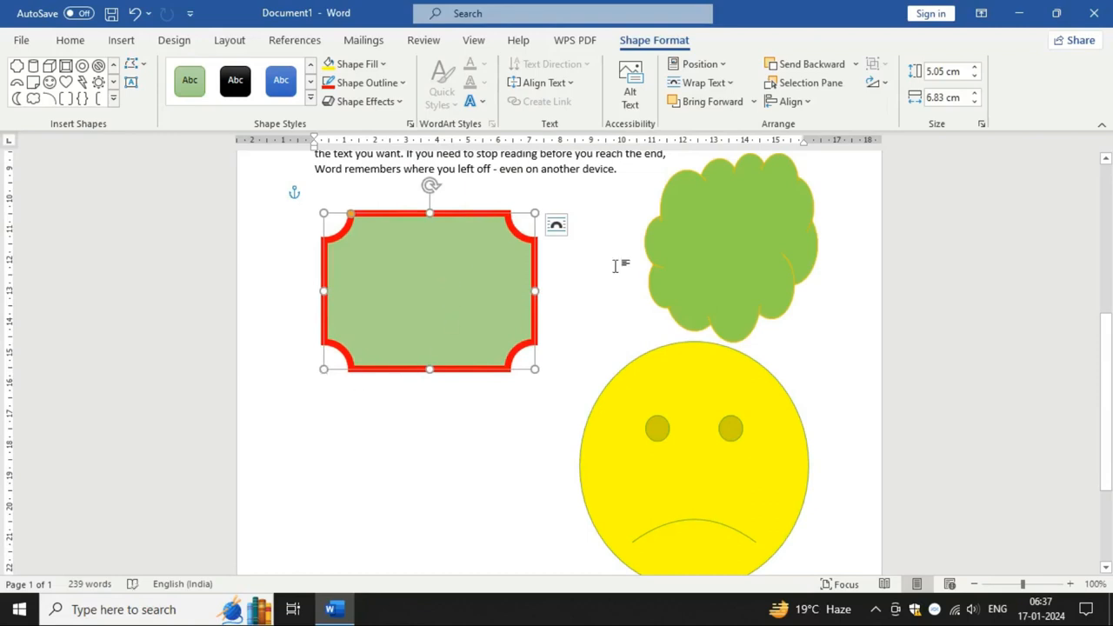
pyautogui.write('Mohit')
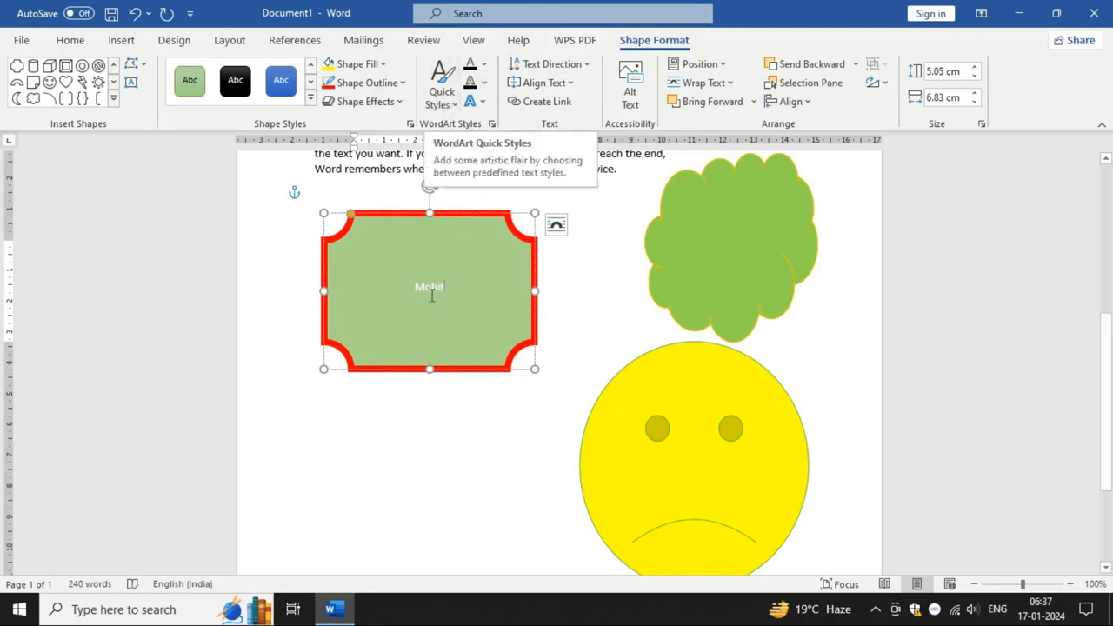
# Step: Apply the gold gradient WordArt style with a gold outline to the name in the plaque
pyautogui.moveTo(415, 286); pyautogui.dragTo(451, 285)
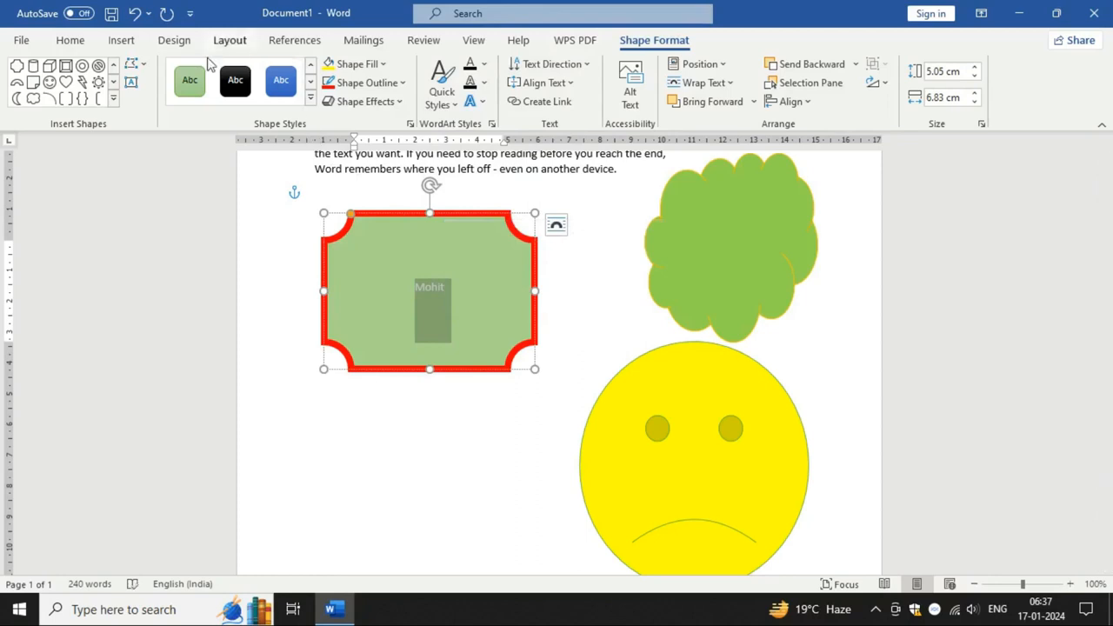
pyautogui.click(454, 104)
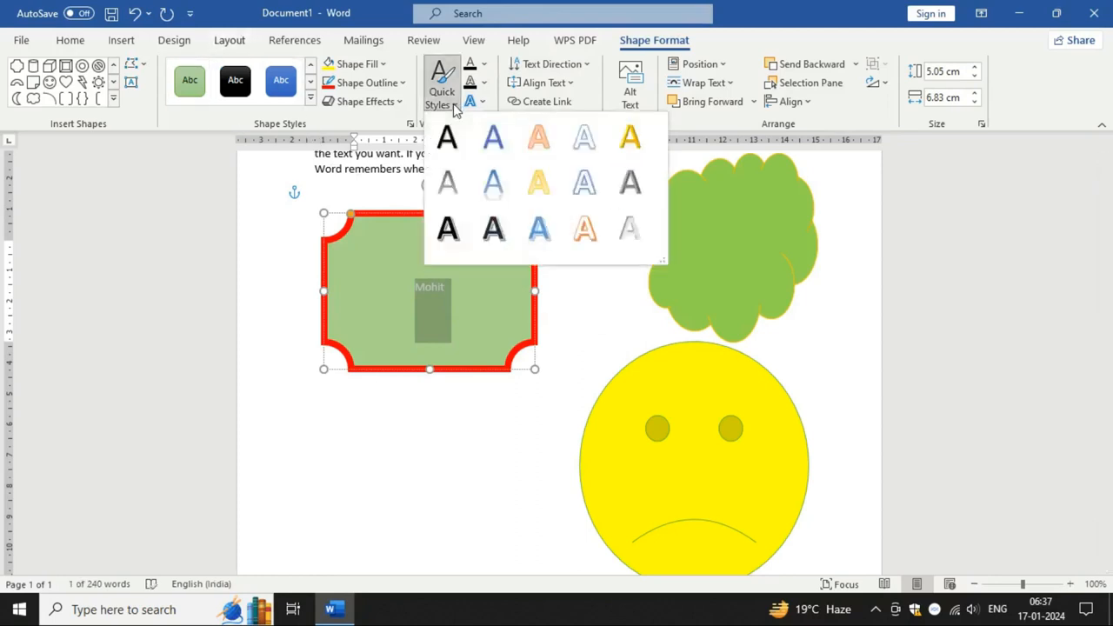
pyautogui.click(540, 183)
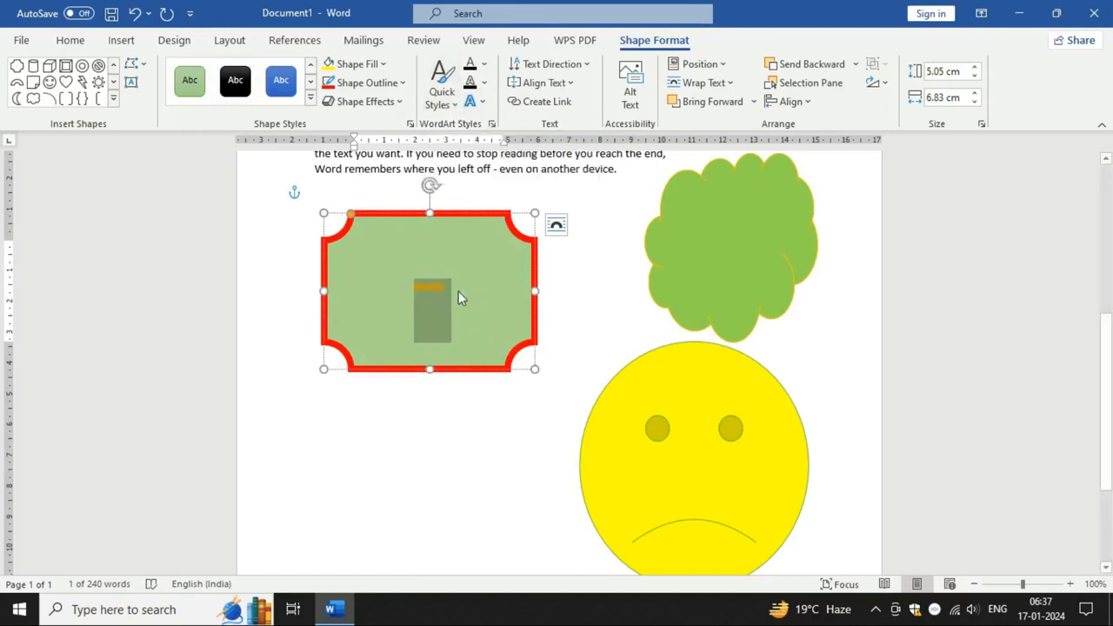
# Step: Enlarge the plaque to about 5.37 × 8.1 cm and give its text a wavy Warp transform
pyautogui.moveTo(534, 368); pyautogui.dragTo(574, 379)
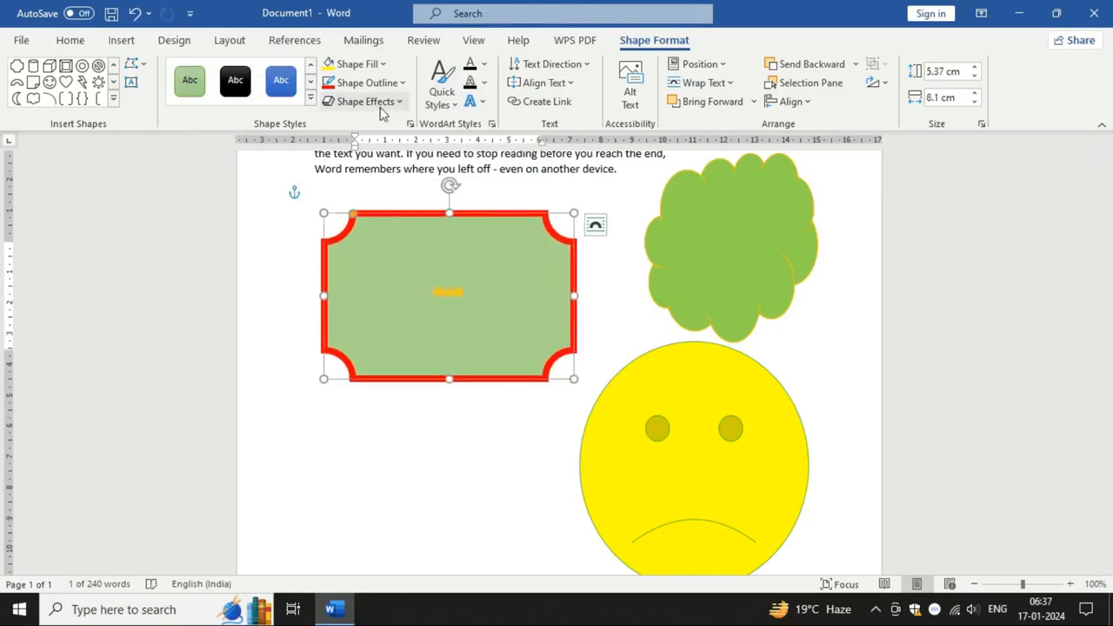
pyautogui.click(483, 102)
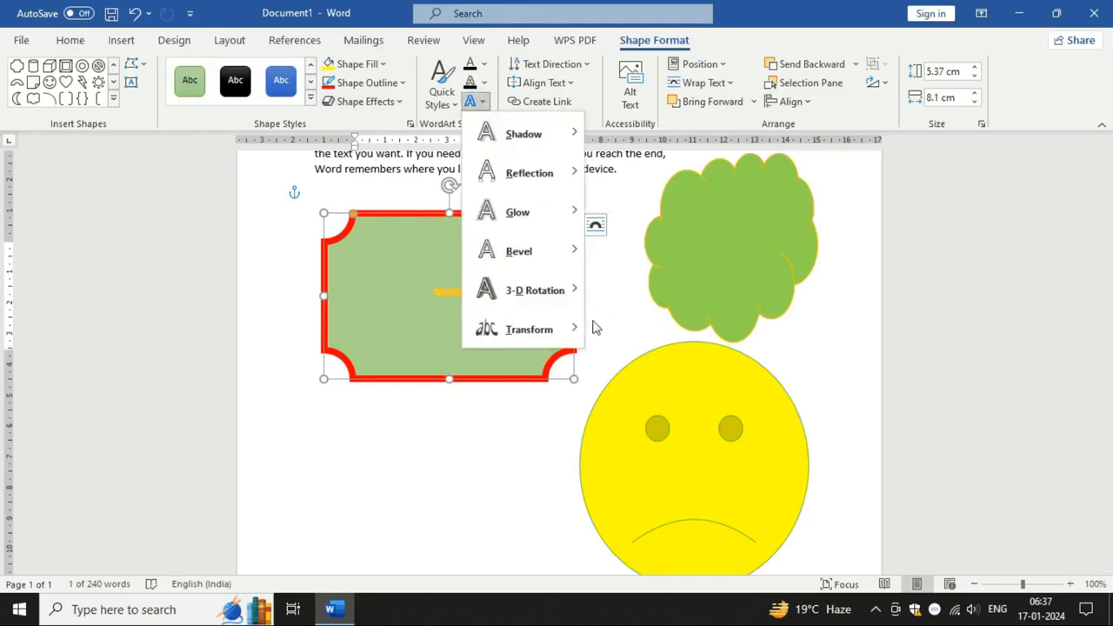
pyautogui.moveTo(564, 330)
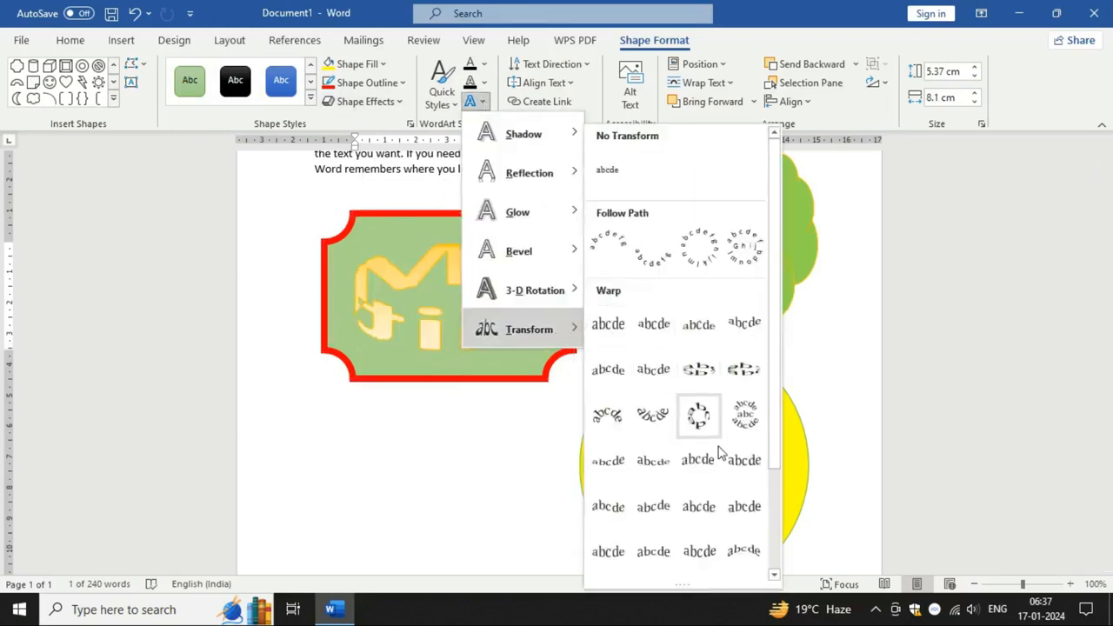
pyautogui.scroll(-1, 704, 421)
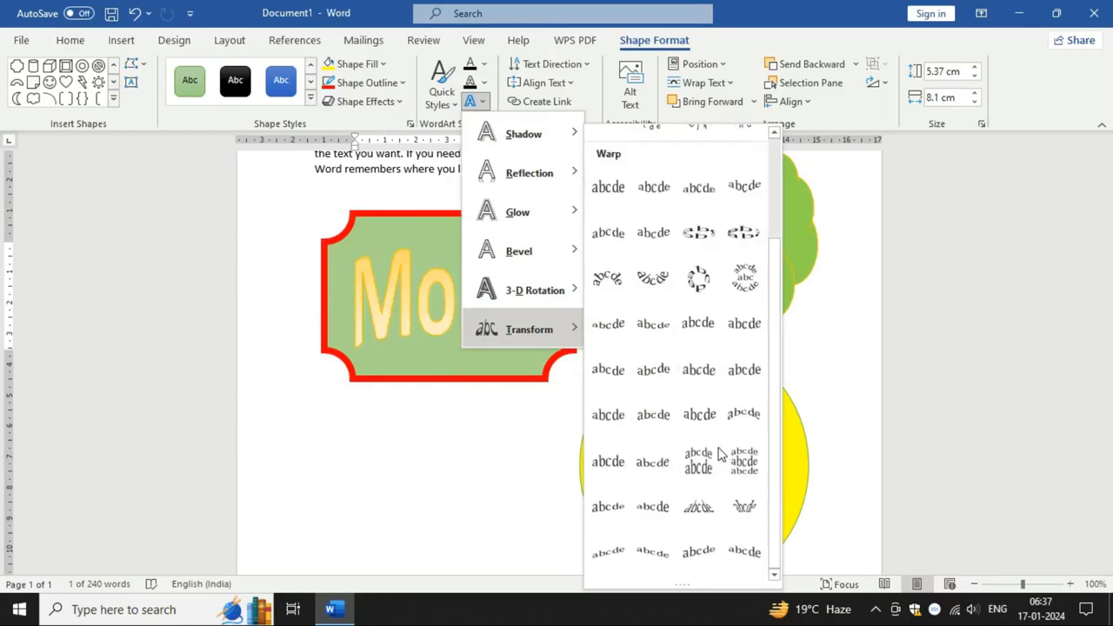
pyautogui.click(704, 376)
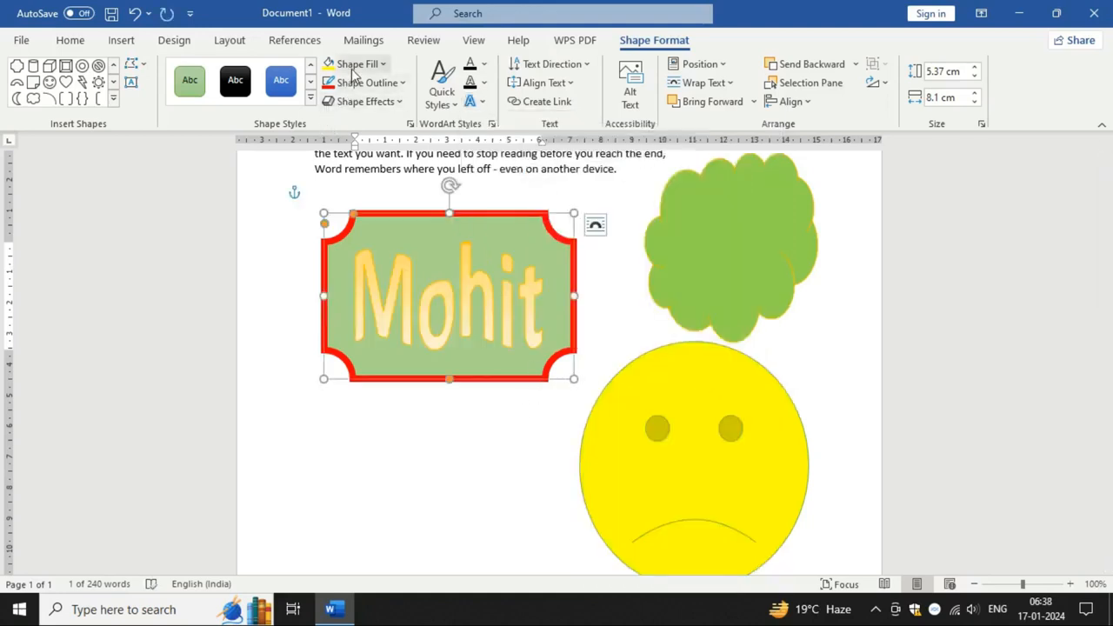
# Step: Set the plaque text's fill to standard yellow and its outline to standard purple
pyautogui.click(484, 64)
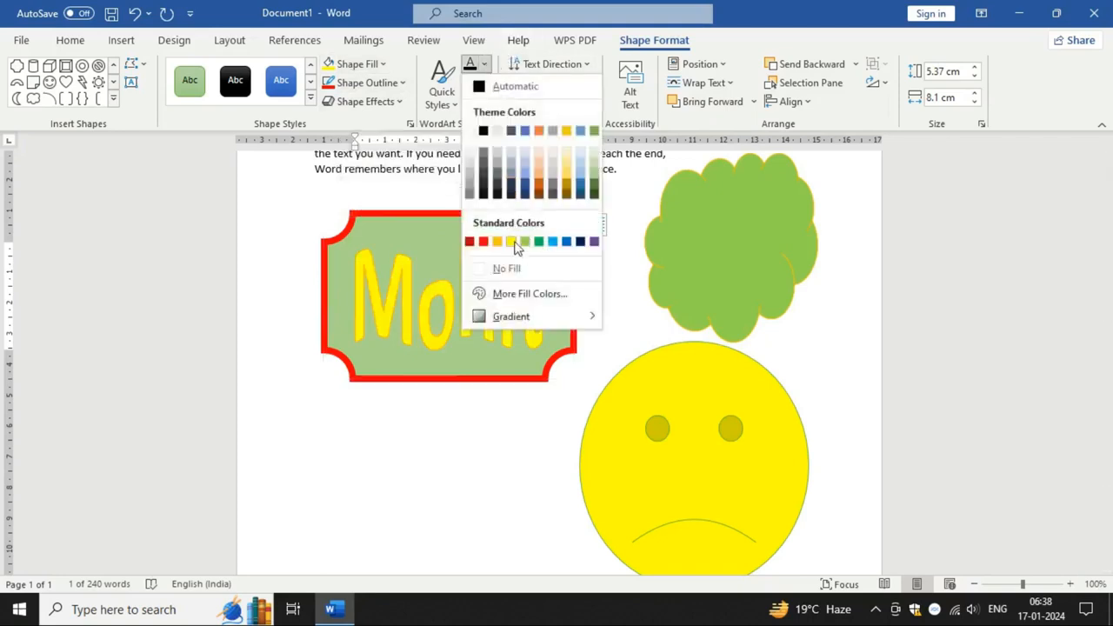
pyautogui.click(514, 243)
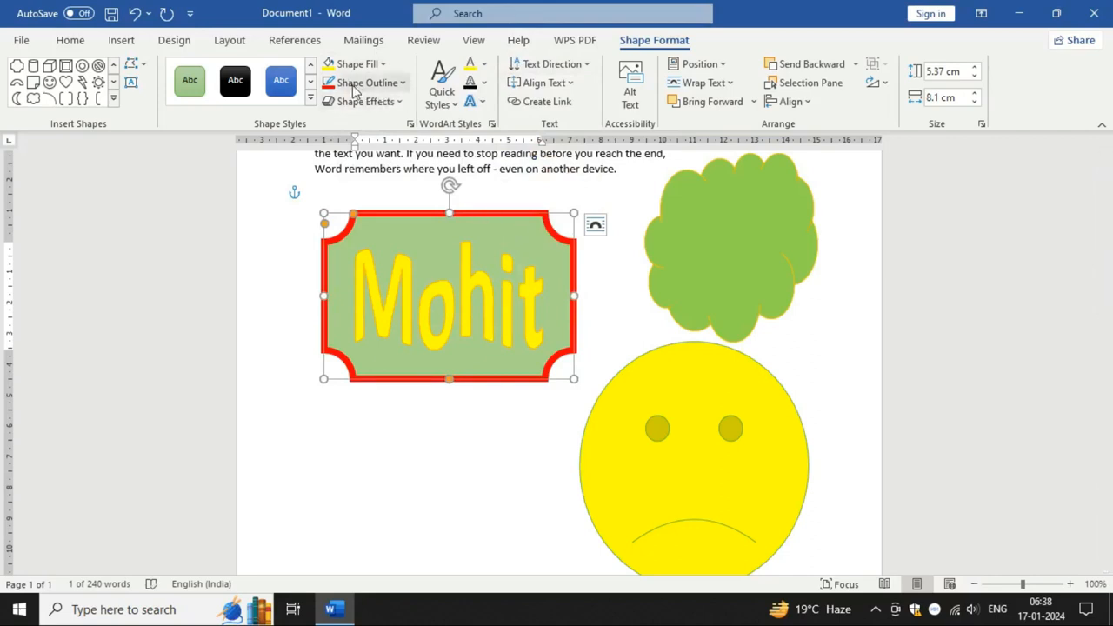
pyautogui.click(484, 84)
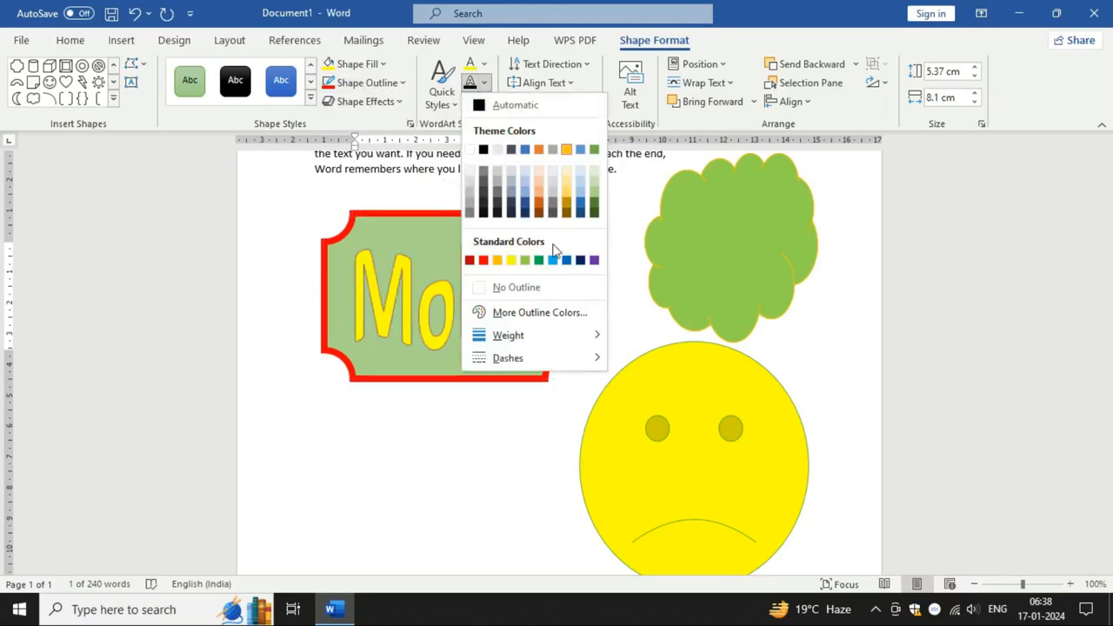
pyautogui.click(595, 260)
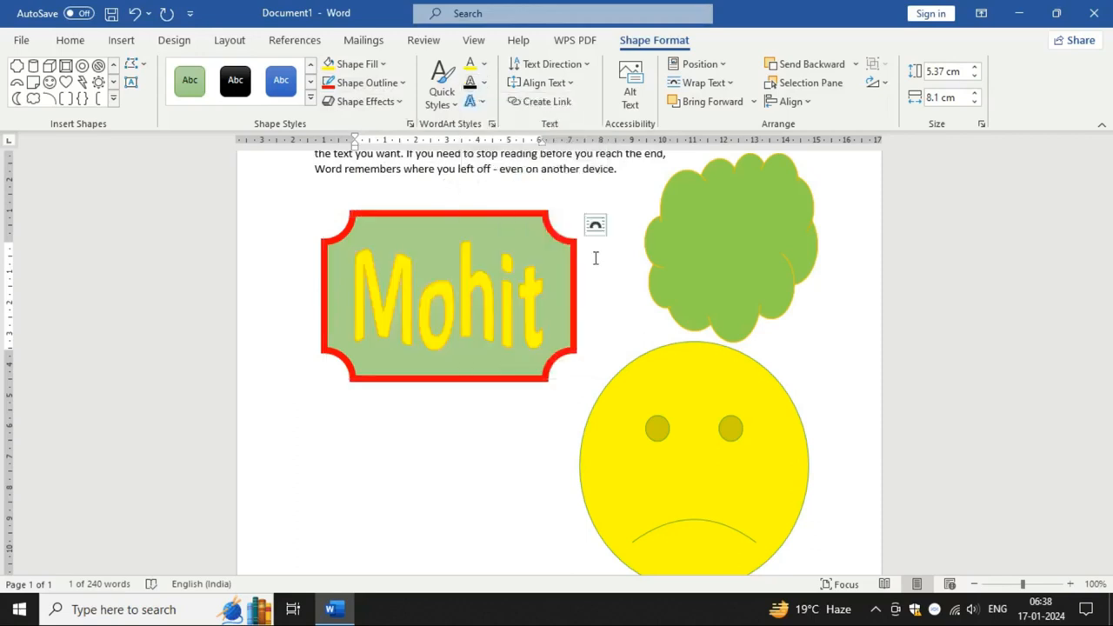
# Step: Enlarge the plaque to about 5.69 × 11.03 cm and shift it slightly left and down on the page
pyautogui.moveTo(575, 383); pyautogui.dragTo(663, 388)
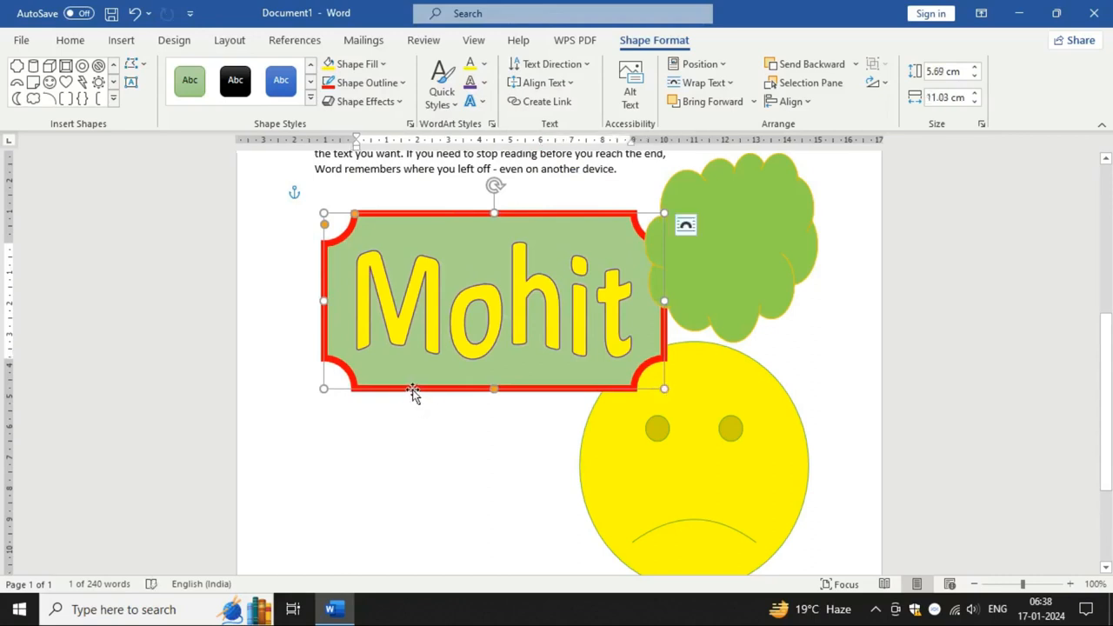
pyautogui.moveTo(414, 393); pyautogui.dragTo(370, 411)
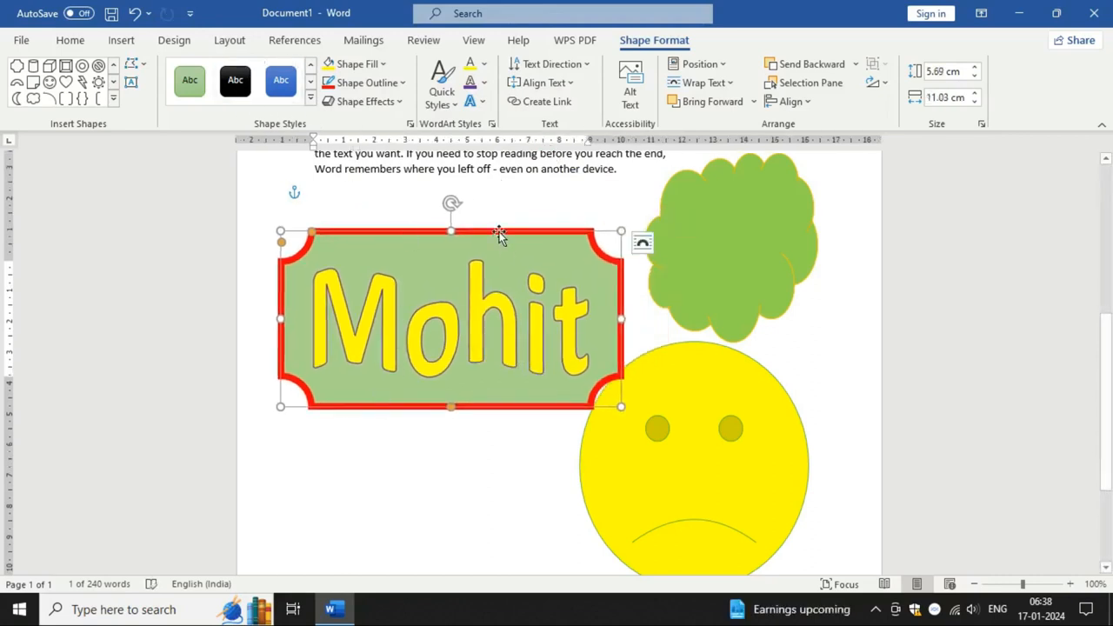
# Step: Apply the black WordArt style with a blue shadow to the plaque text and give it a linear green-yellow-red gradient fill
pyautogui.click(448, 105)
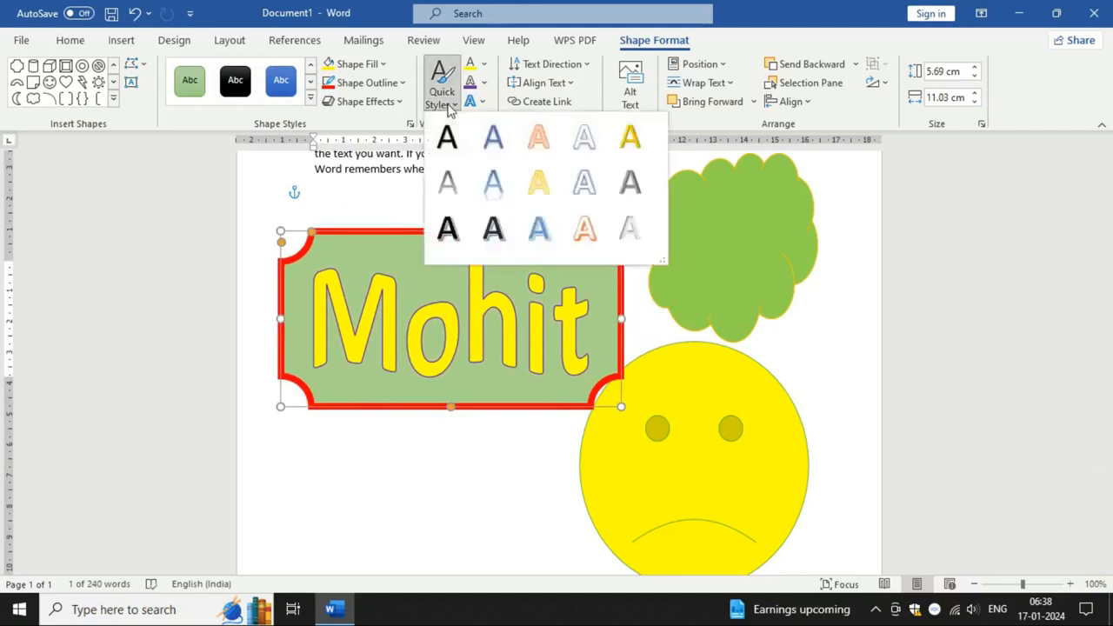
pyautogui.click(493, 228)
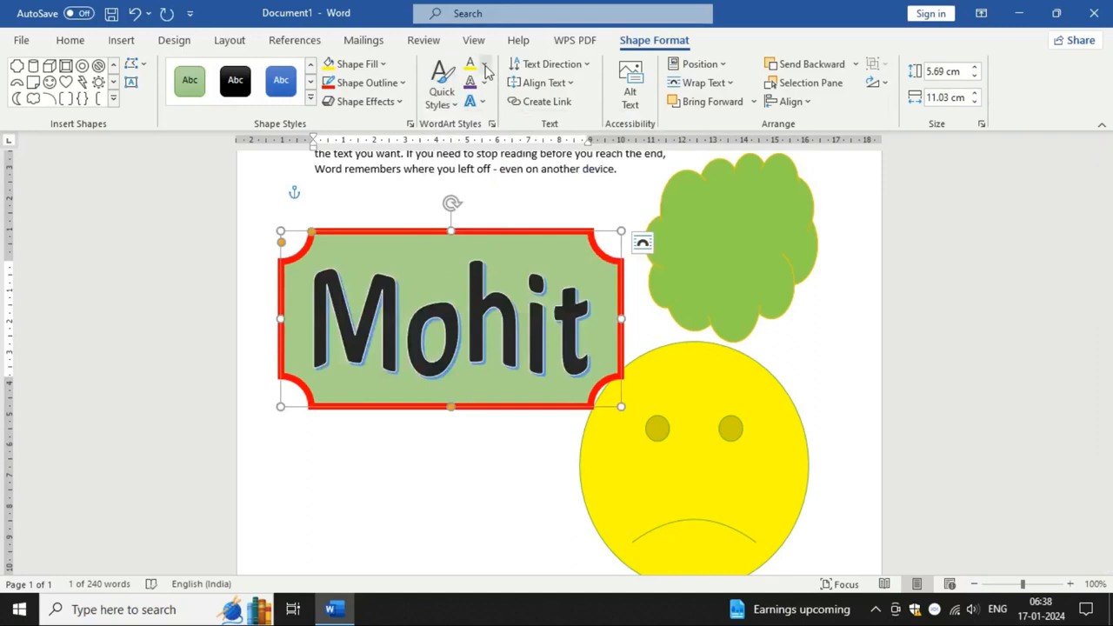
pyautogui.click(485, 68)
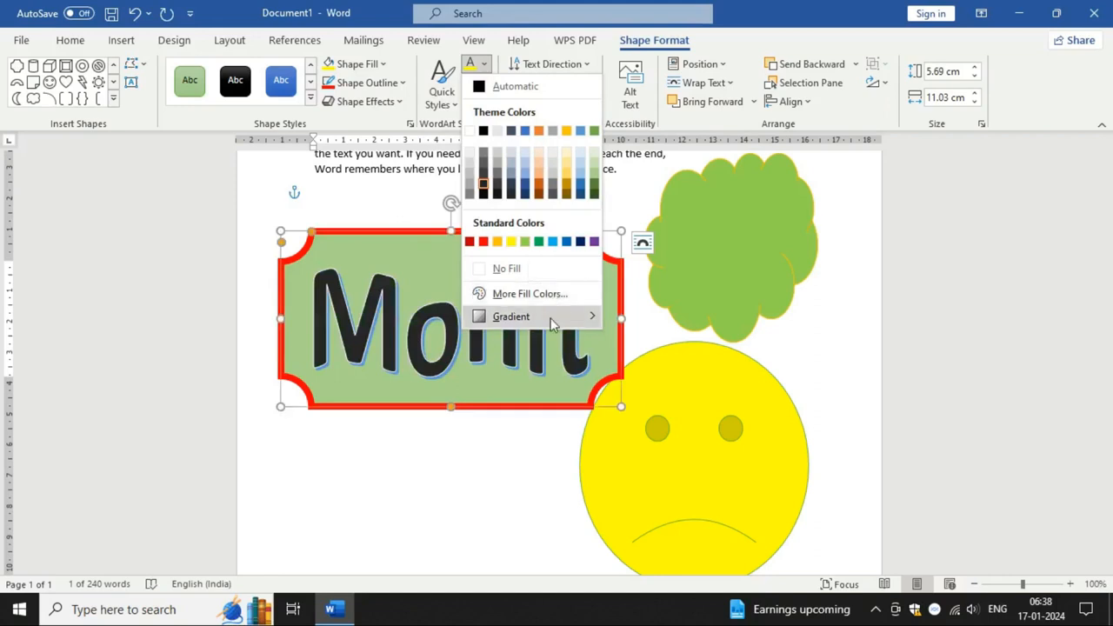
pyautogui.click(683, 525)
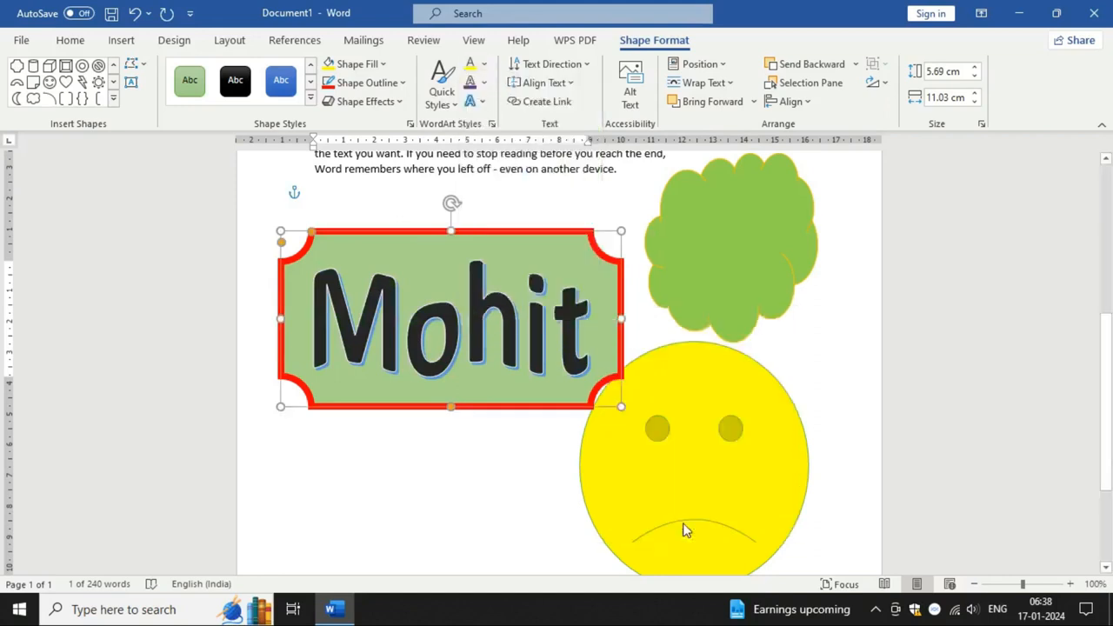
pyautogui.click(939, 304)
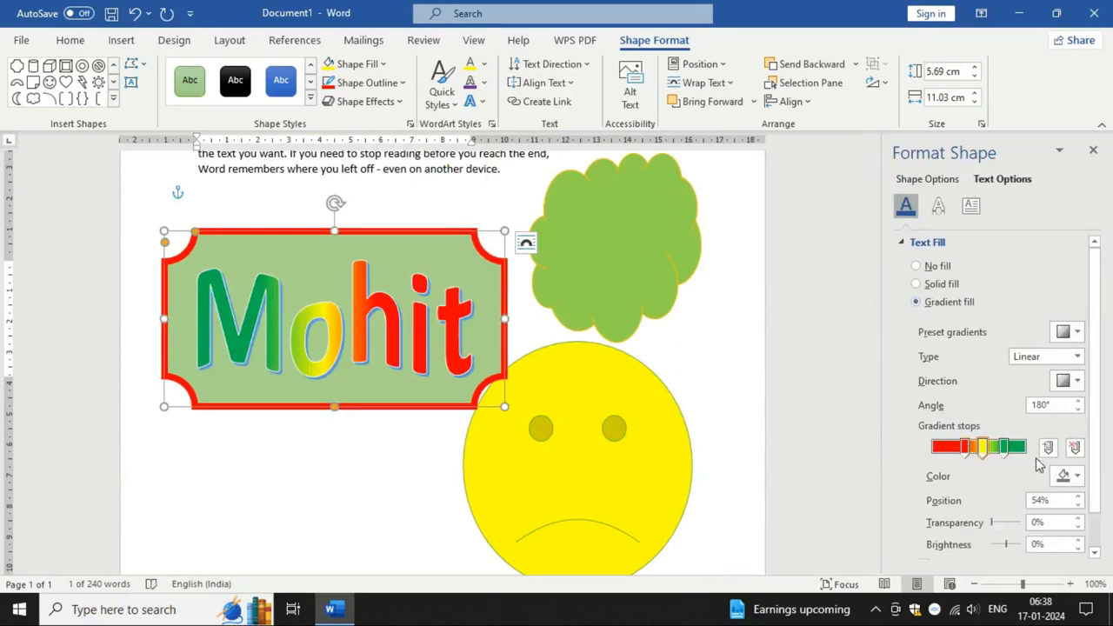
pyautogui.click(1093, 149)
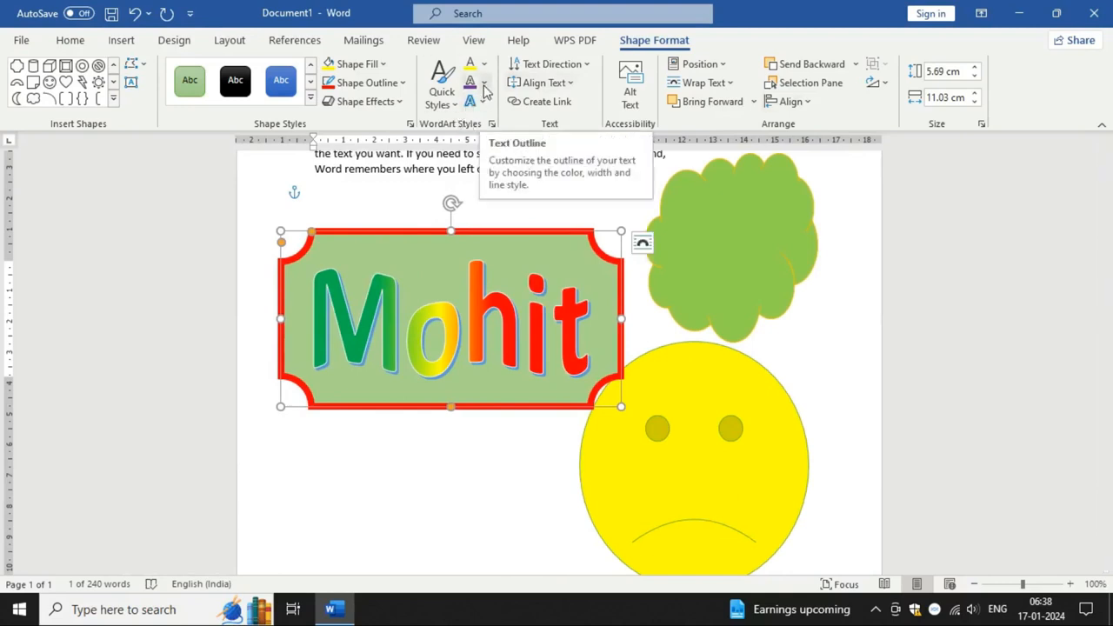
# Step: Set the plaque text's outline to standard dark red with a weight of 3 pt
pyautogui.click(485, 84)
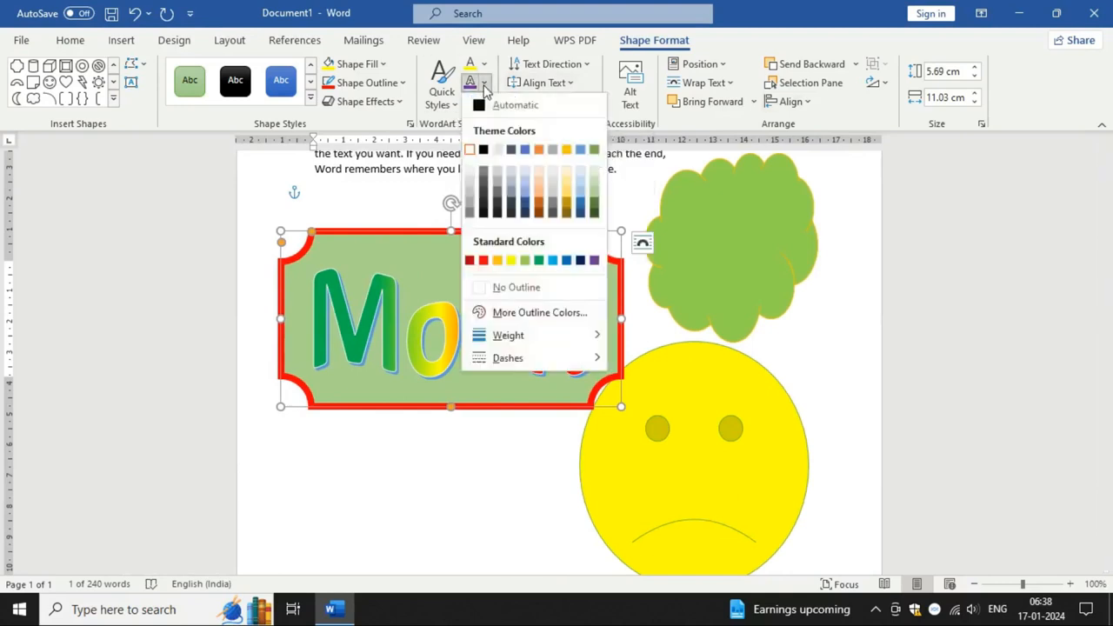
pyautogui.click(595, 262)
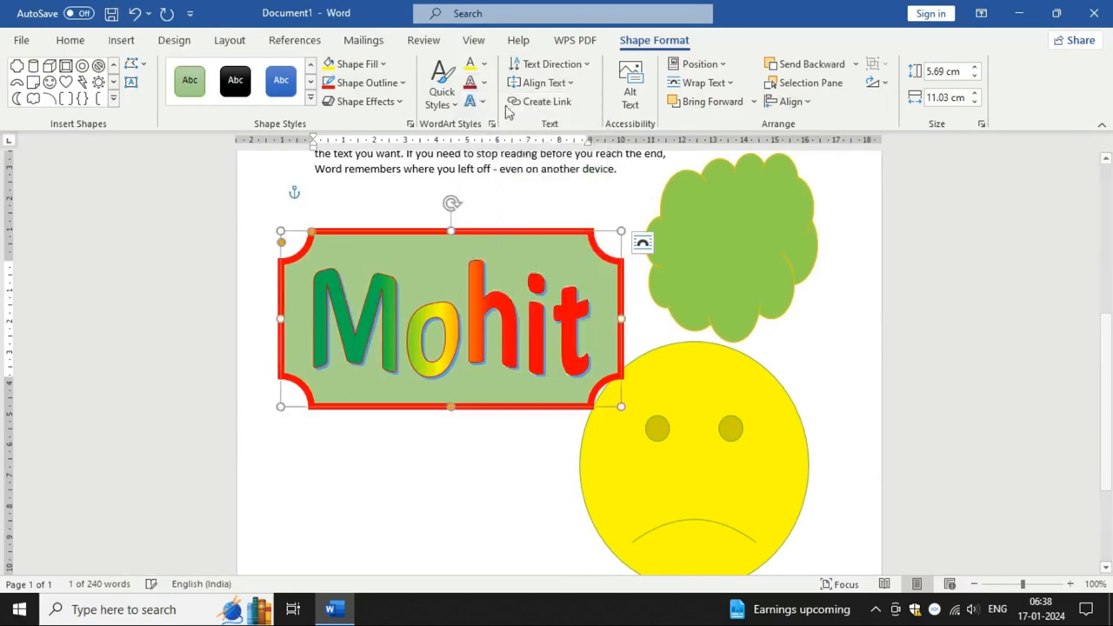
pyautogui.click(484, 84)
pyautogui.moveTo(529, 335)
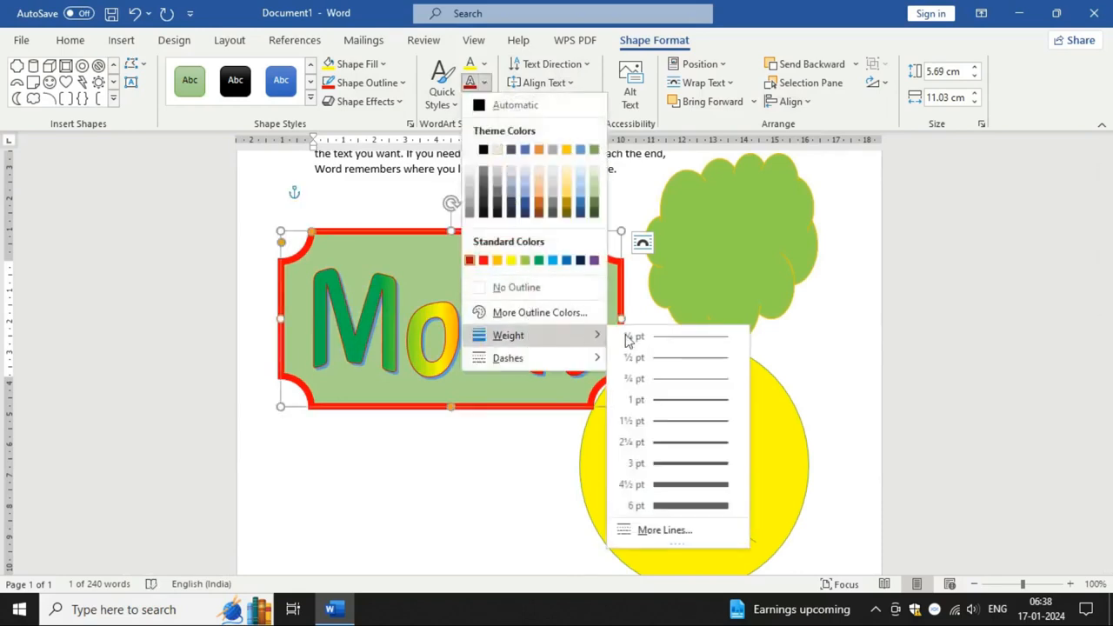
pyautogui.click(683, 463)
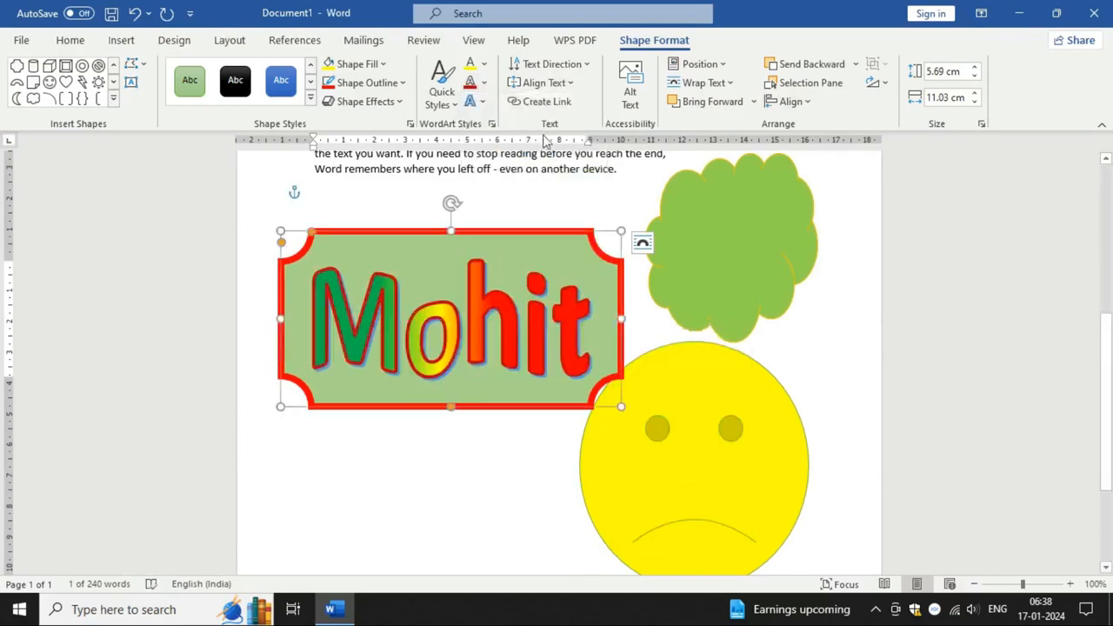
# Step: Add an 18 point orange glow to the plaque text
pyautogui.click(481, 103)
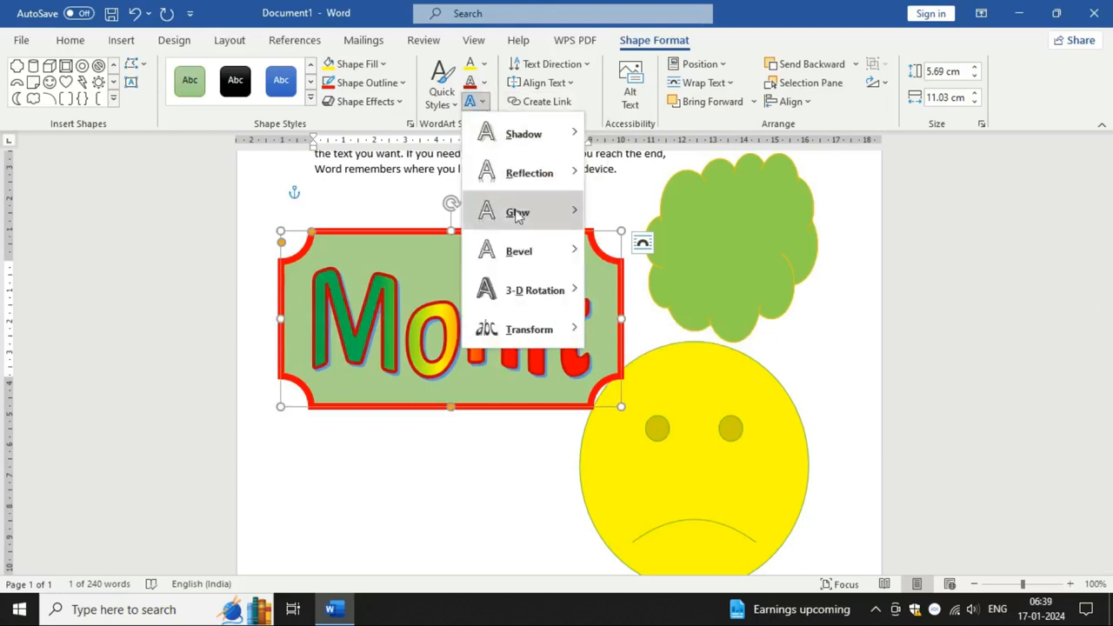
pyautogui.moveTo(519, 213)
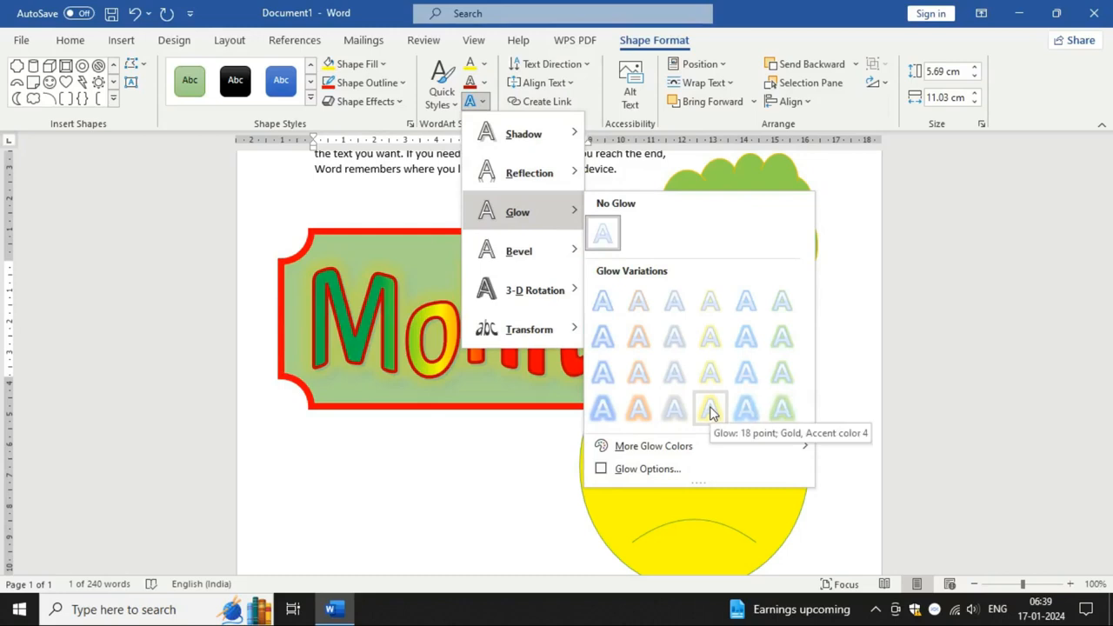
pyautogui.click(648, 409)
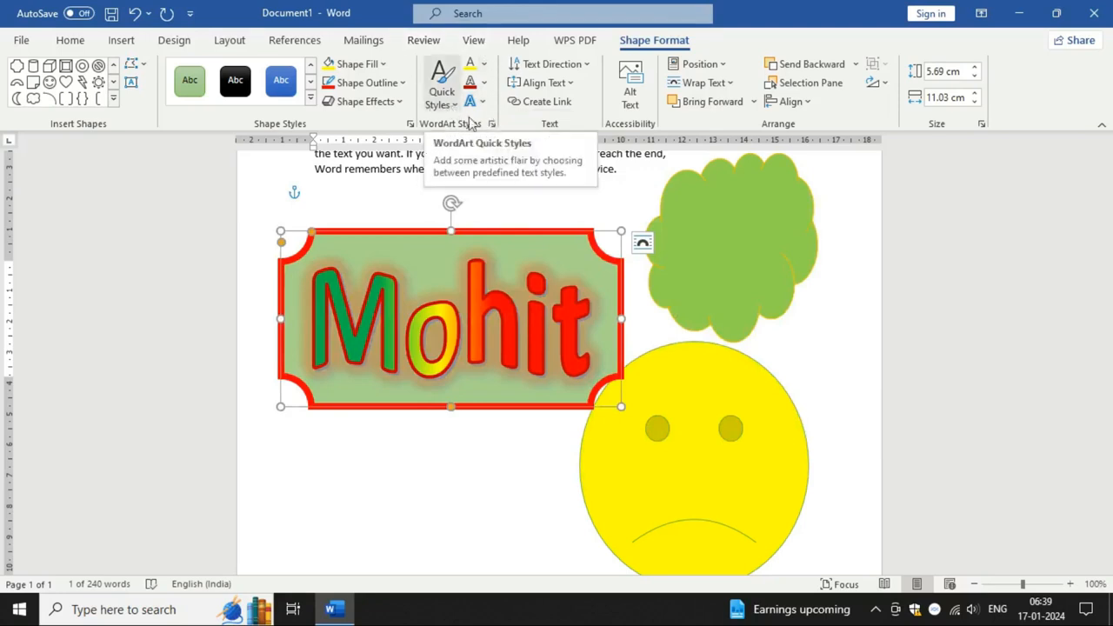
# Step: Enter a first name inside the green cloud shape and widen the shape to about 5.9 cm
pyautogui.click(728, 251)
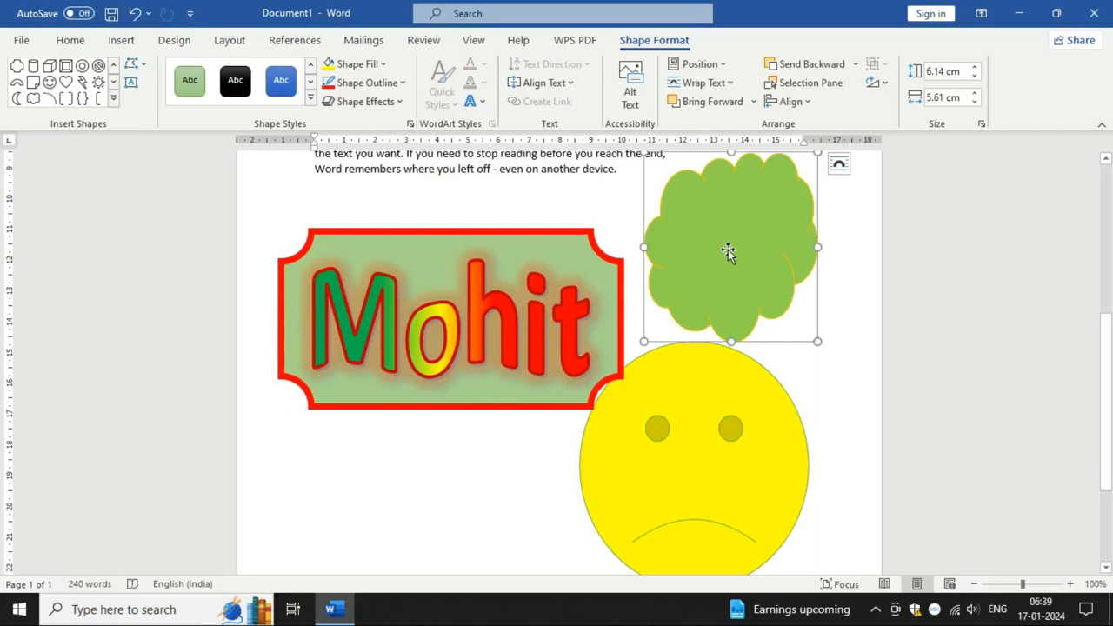
pyautogui.write('Omkar')
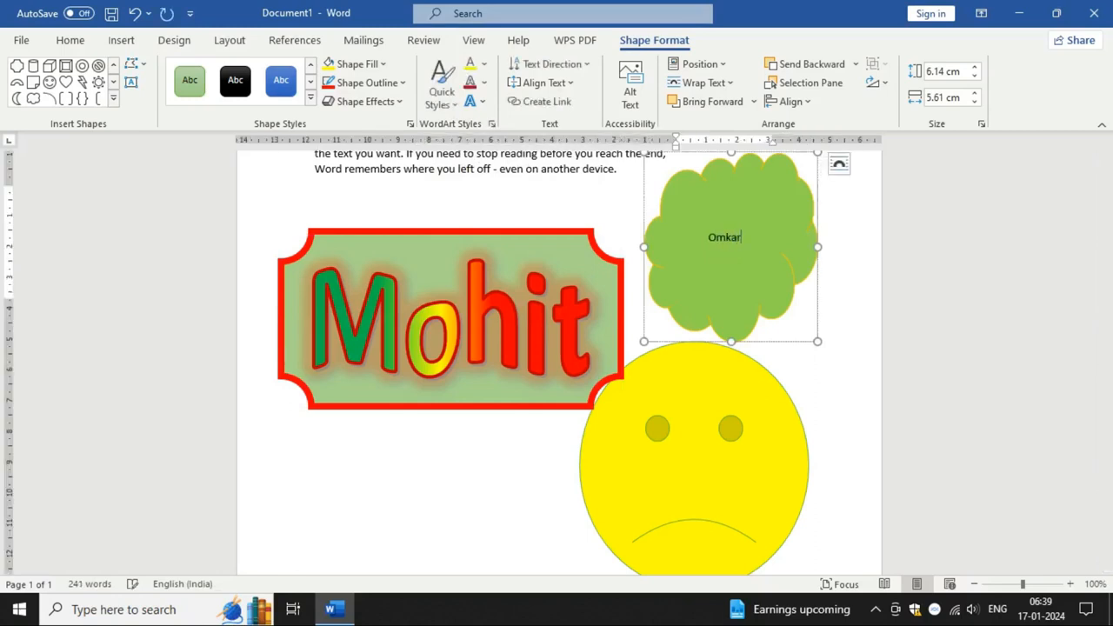
pyautogui.moveTo(642, 340); pyautogui.dragTo(635, 343)
# Step: Apply a wavy Warp transform to the text in the green cloud
pyautogui.click(481, 102)
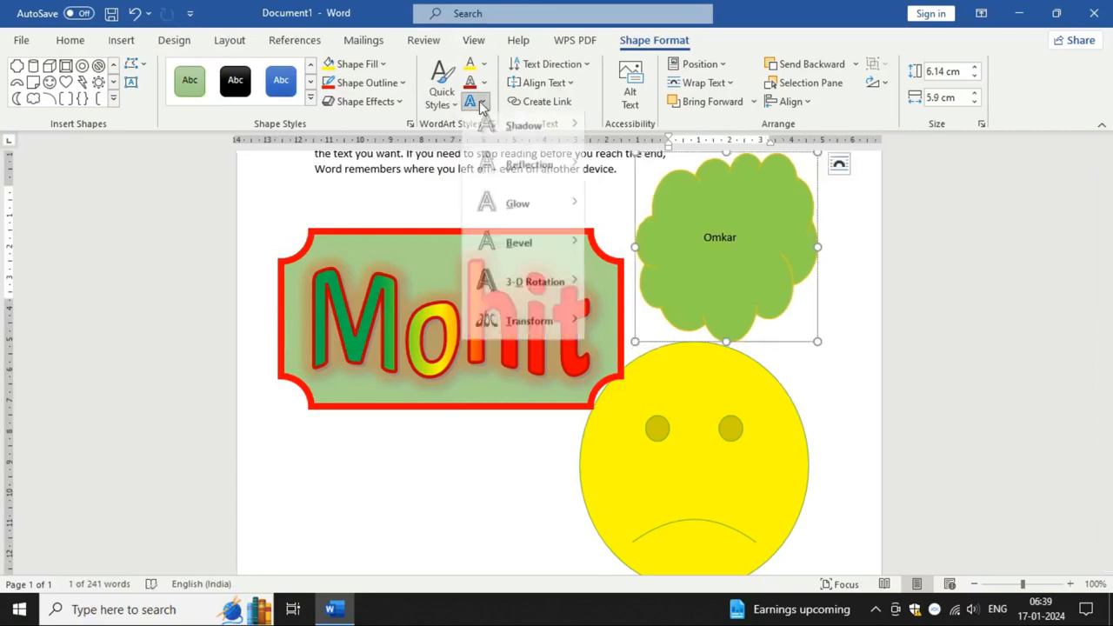
pyautogui.moveTo(534, 324)
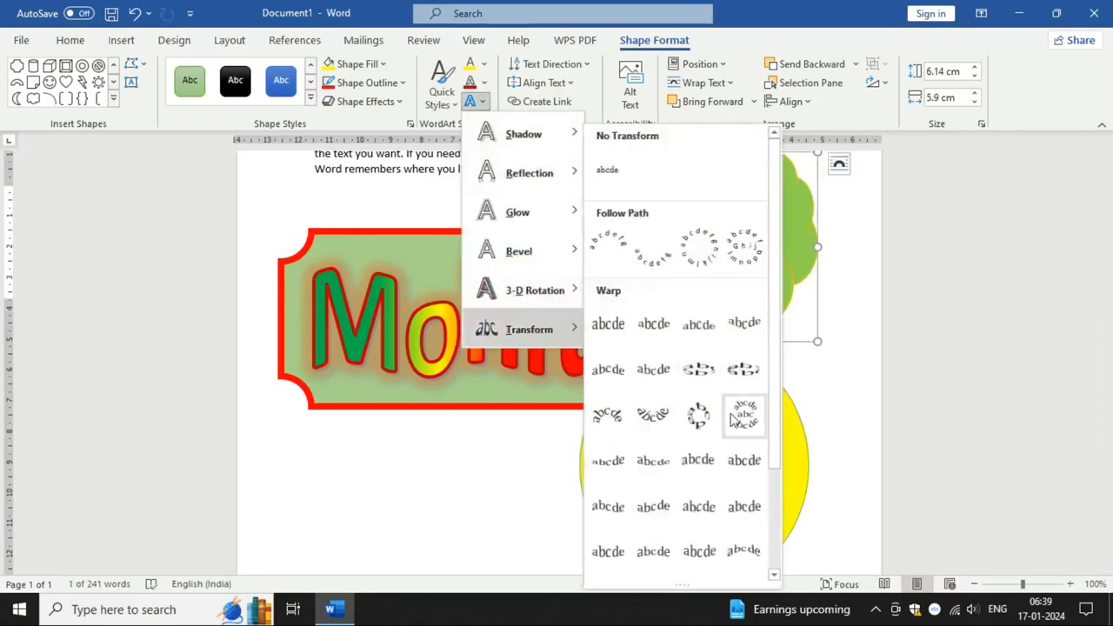
pyautogui.click(695, 424)
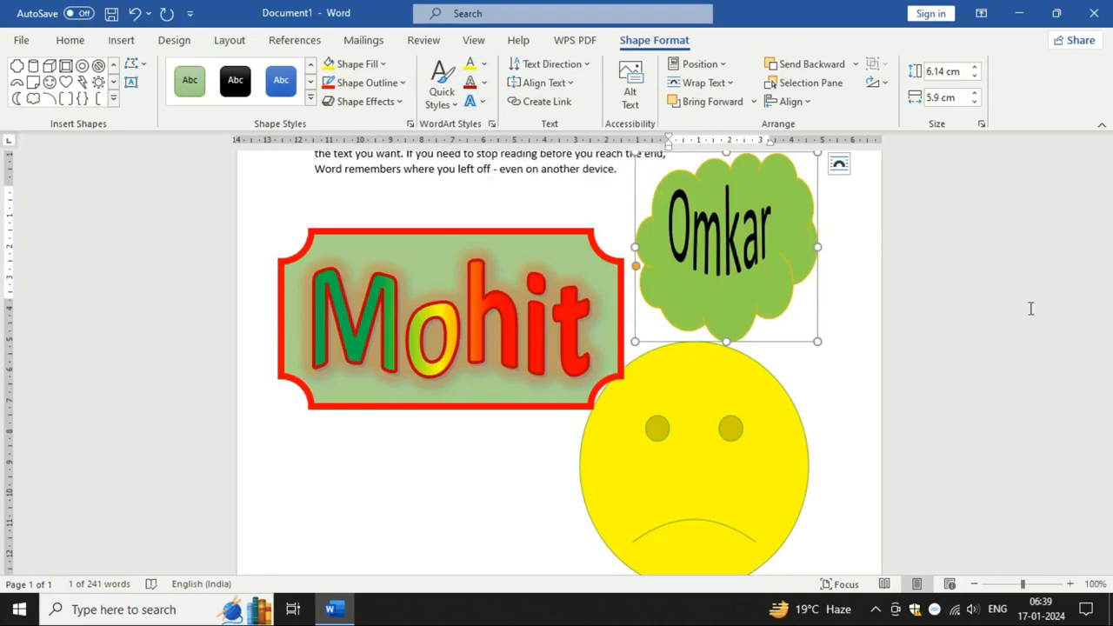
# Step: Delete the green cloud, the yellow sad face and the name plaque from the document
pyautogui.press('Delete')
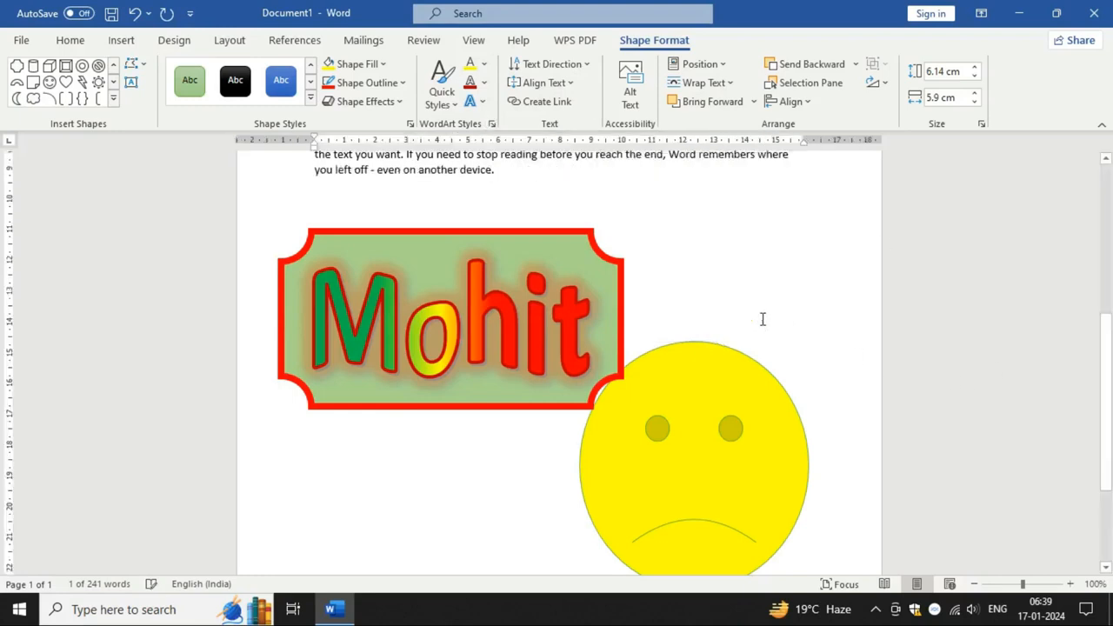
pyautogui.click(745, 367)
pyautogui.press('Delete')
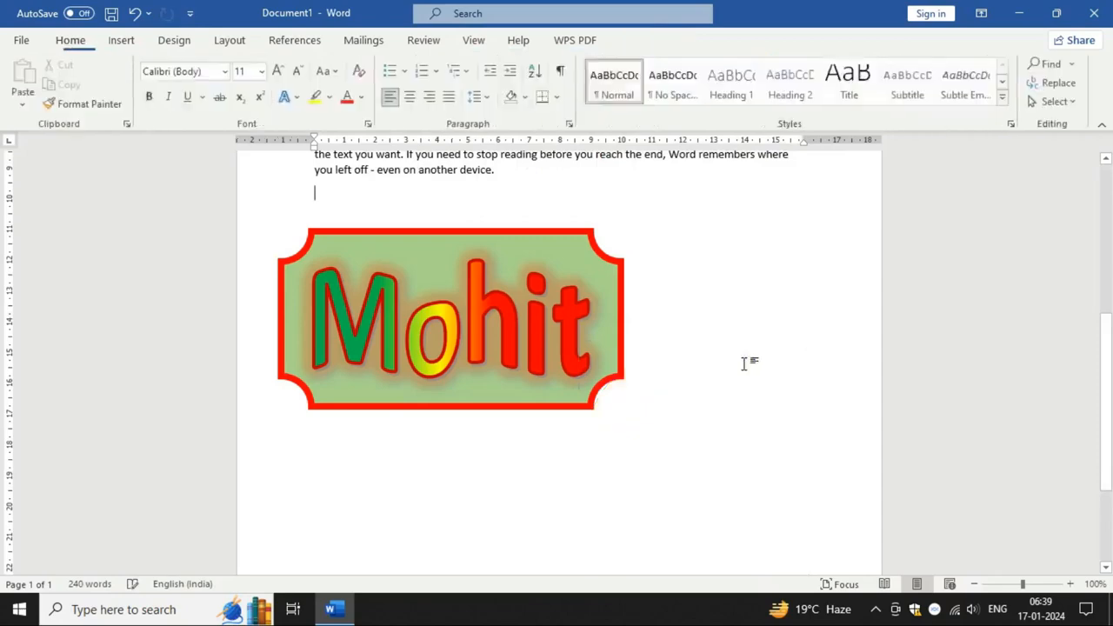
pyautogui.click(619, 320)
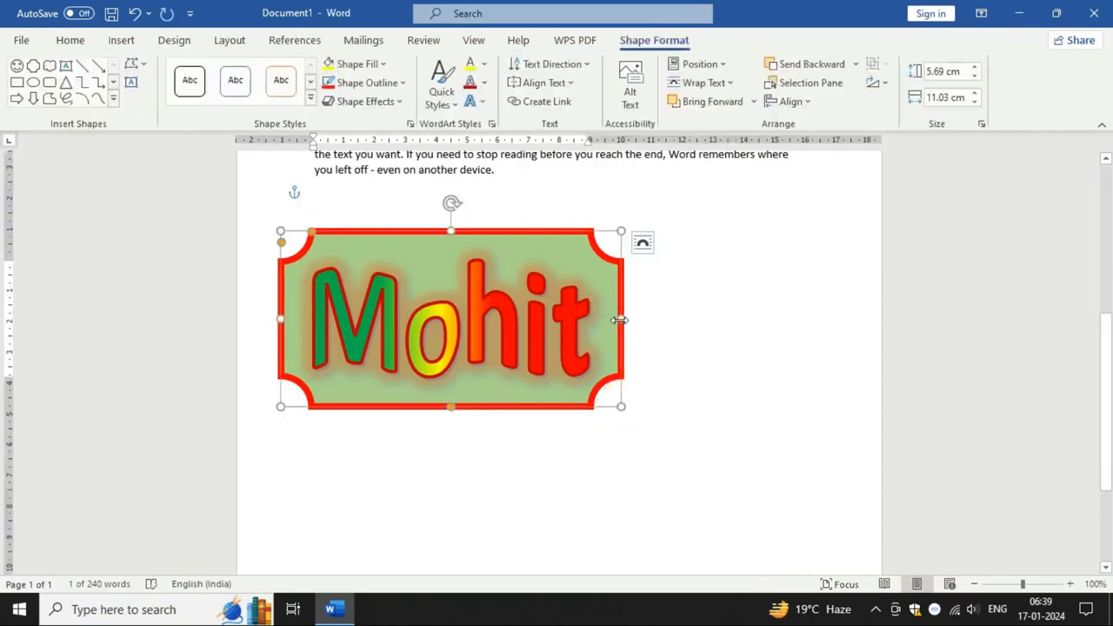
pyautogui.press('Delete')
# Step: Set all the body text to 16 pt and justify it
pyautogui.scroll(5, 620, 318)
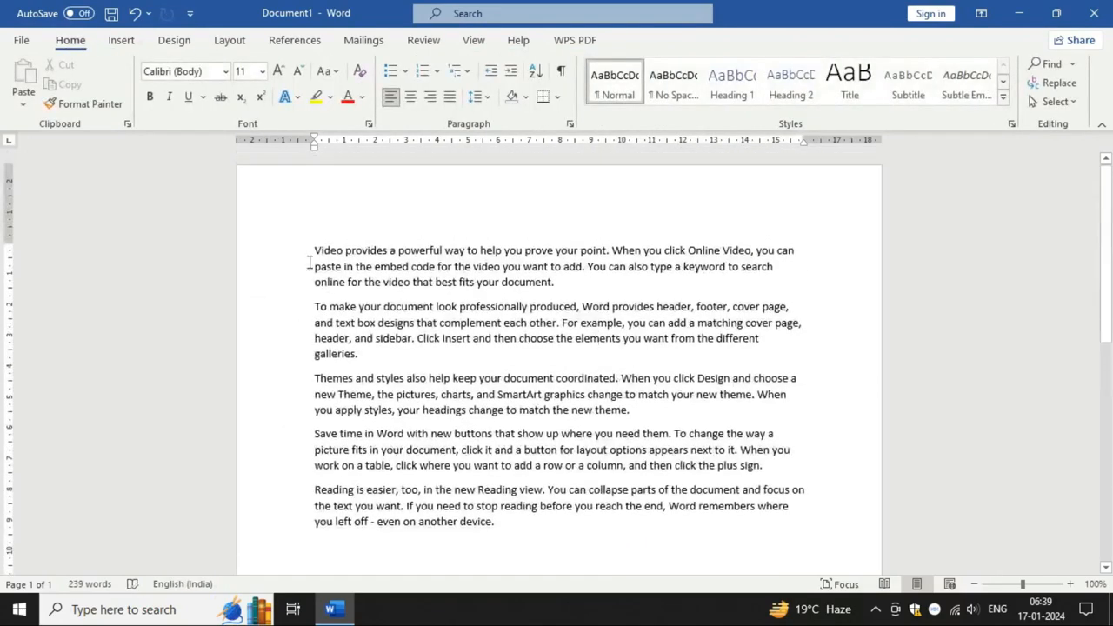
pyautogui.moveTo(309, 262); pyautogui.dragTo(544, 524)
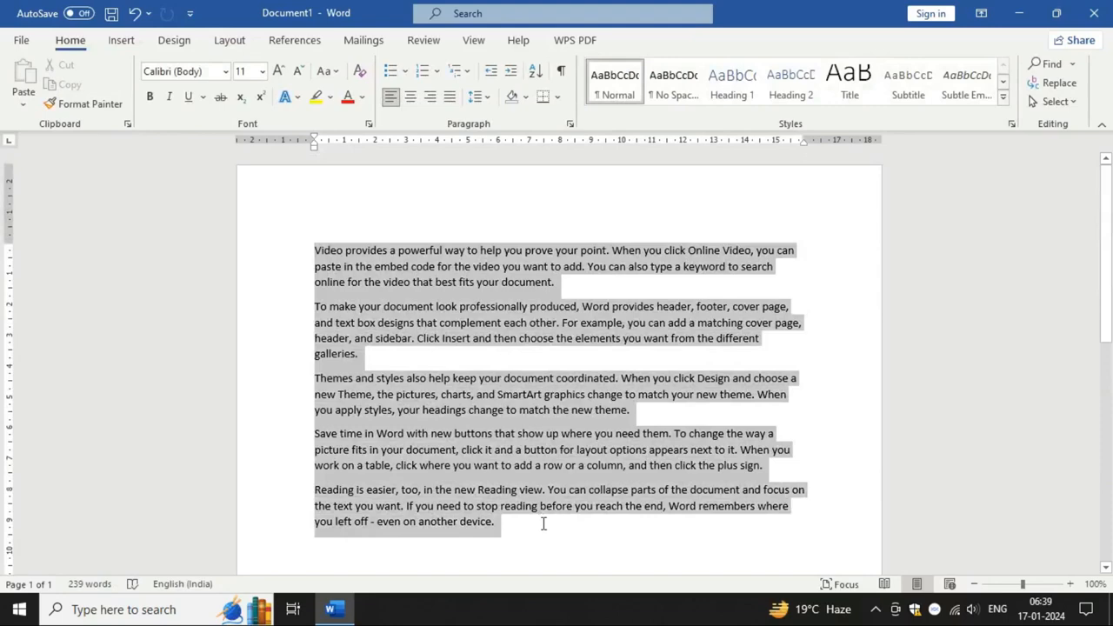
pyautogui.click(278, 71)
pyautogui.click(278, 70)
pyautogui.click(278, 70)
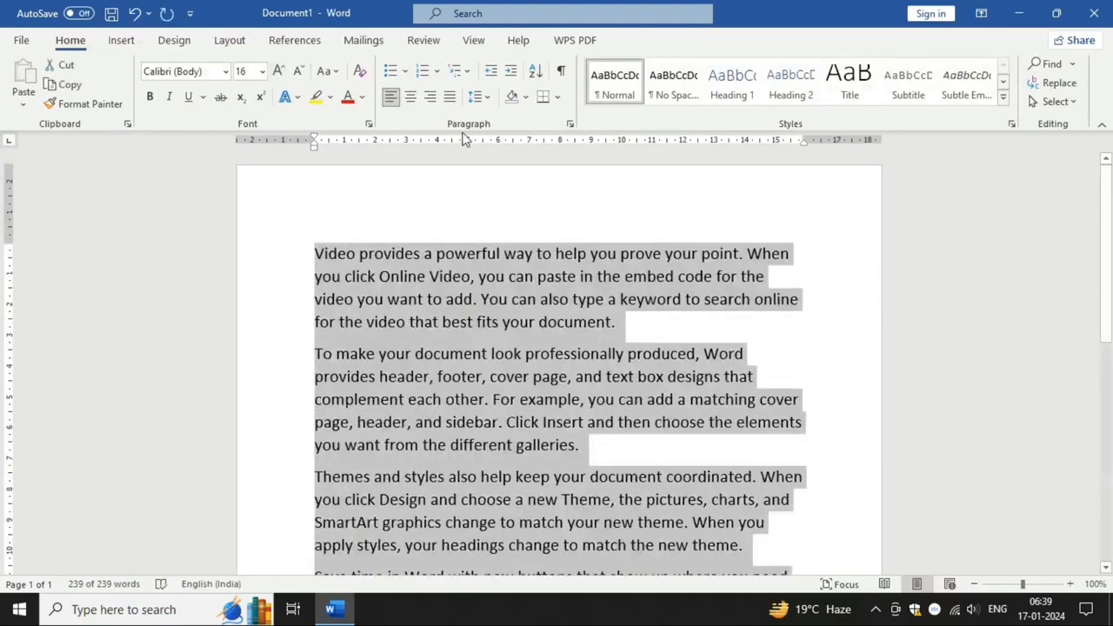
pyautogui.click(449, 97)
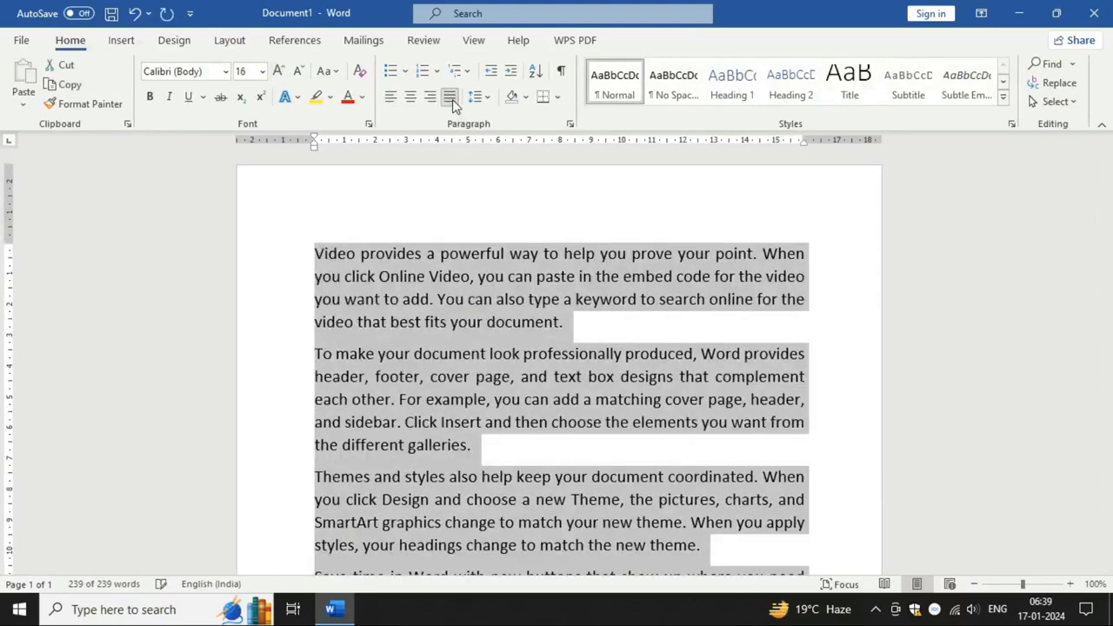
# Step: Split "Video provides" off onto its own heading line and capitalise the "A" that starts the remaining paragraph
pyautogui.click(430, 252)
pyautogui.press('Return')
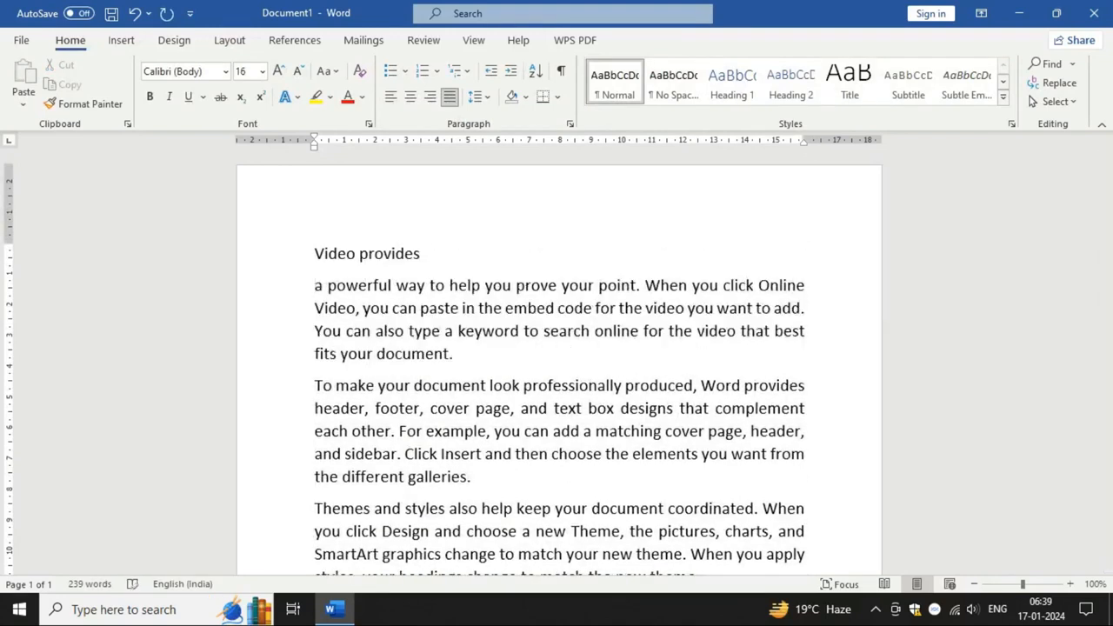
pyautogui.press('Delete')
pyautogui.write('A')
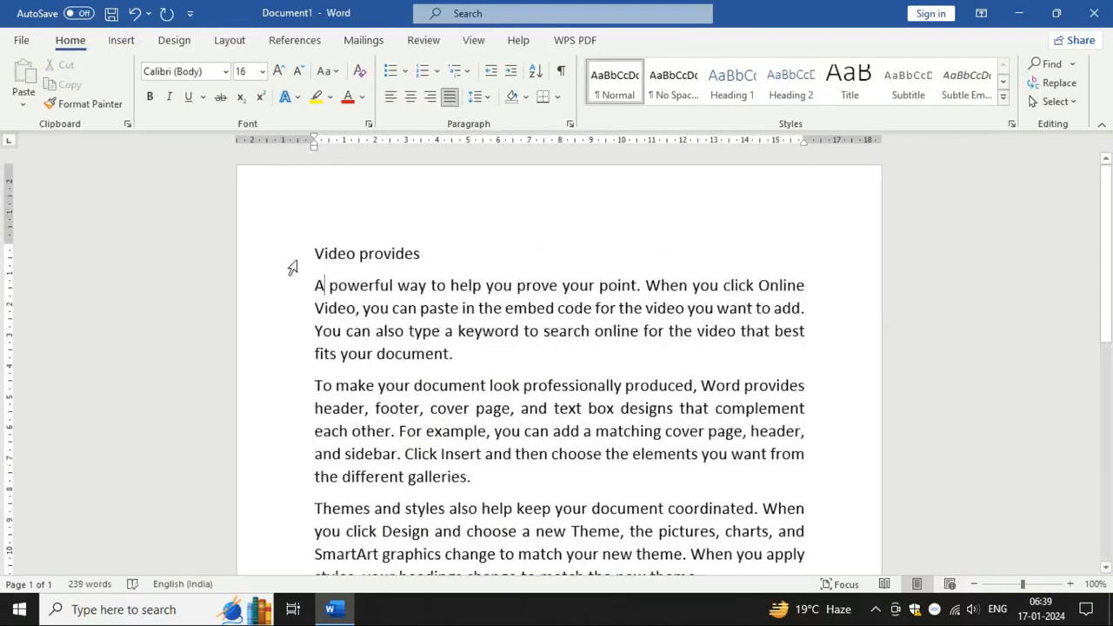
# Step: Format the "Video provides" heading as centred, bold, 48 pt text
pyautogui.click(290, 267)
pyautogui.click(411, 101)
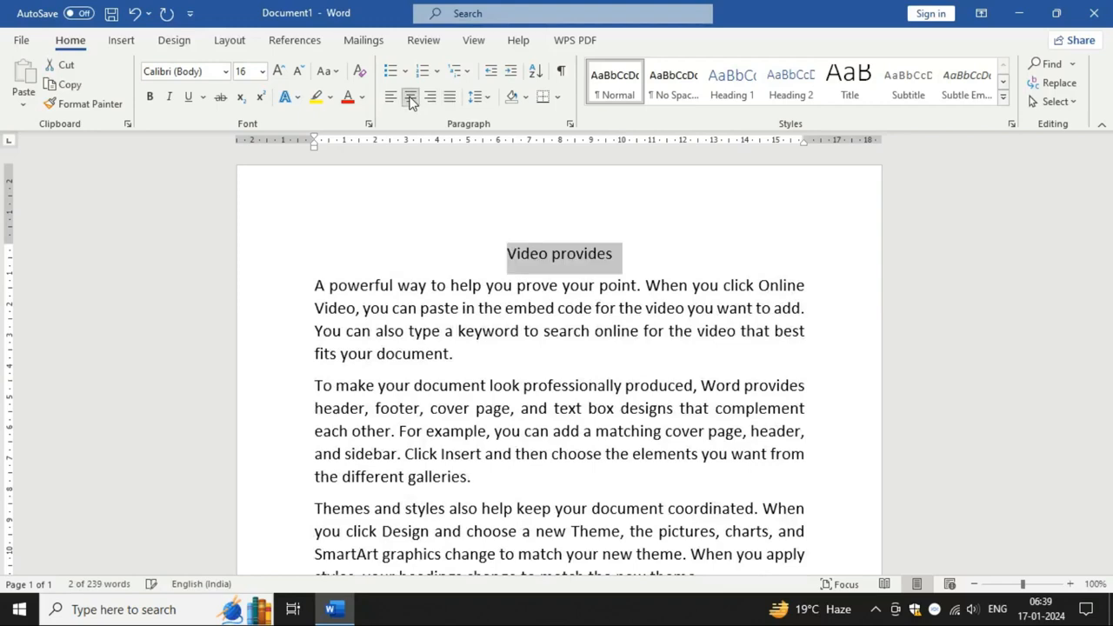
pyautogui.click(278, 71)
pyautogui.click(278, 72)
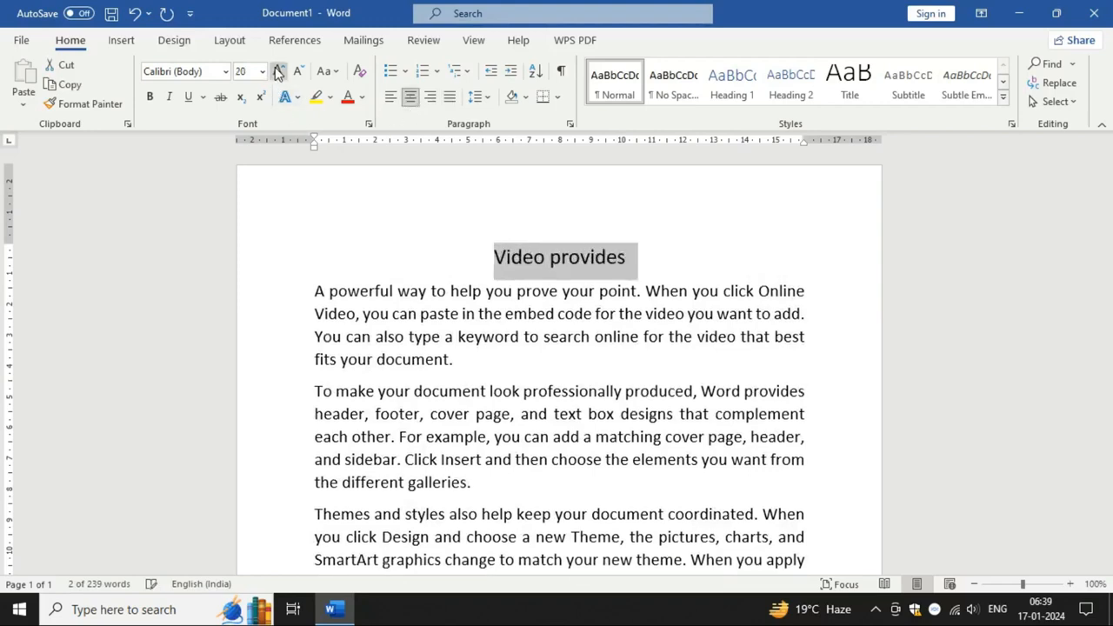
pyautogui.click(277, 71)
pyautogui.click(278, 71)
pyautogui.click(278, 71)
pyautogui.click(277, 71)
pyautogui.click(277, 71)
pyautogui.click(277, 71)
pyautogui.click(151, 98)
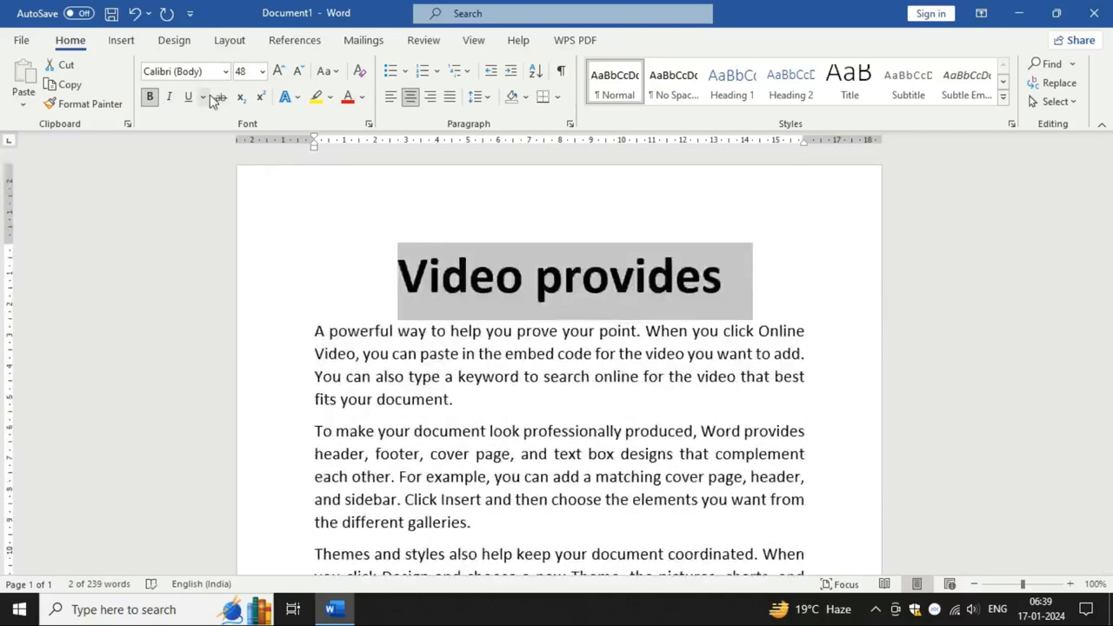
# Step: Indent the first line of the paragraph beginning "A powerful way" by one tab
pyautogui.scroll(-3, 325, 230)
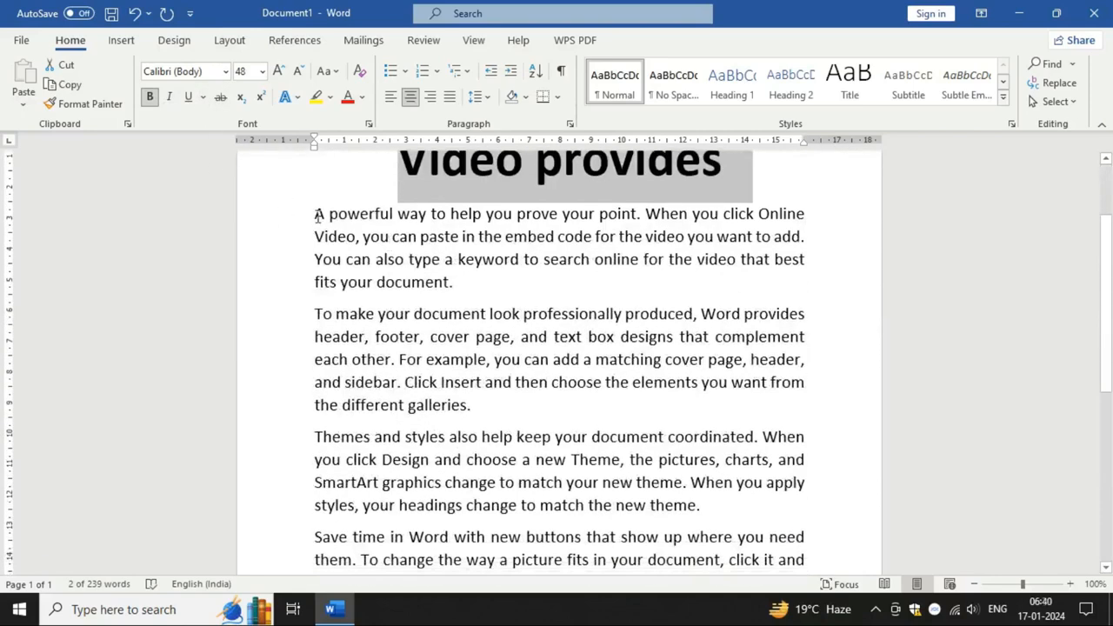
pyautogui.click(317, 214)
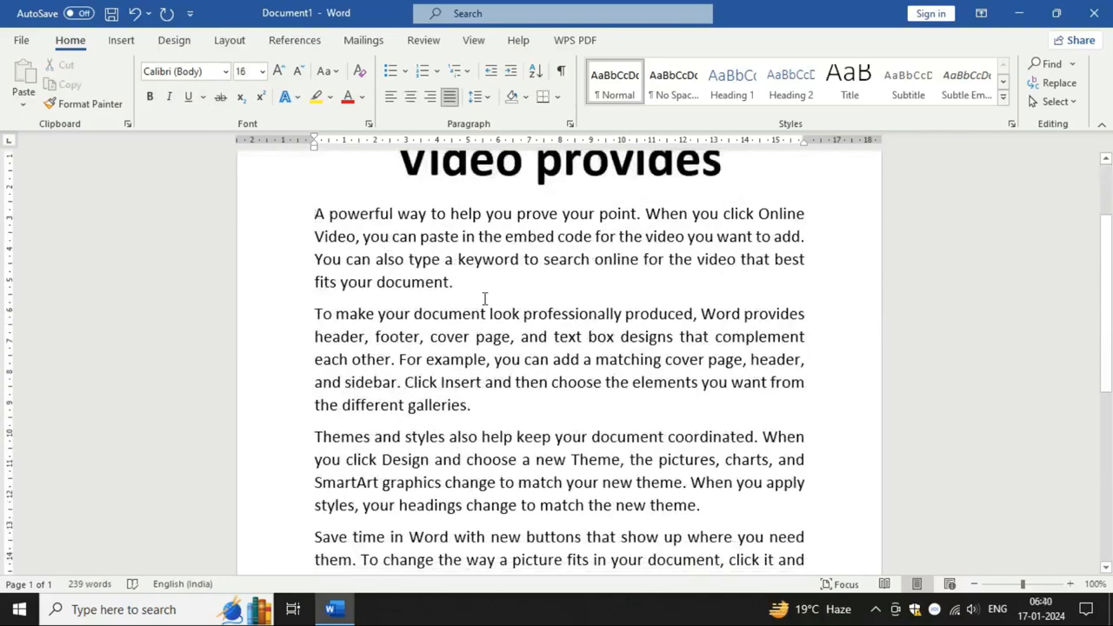
pyautogui.press('Tab')
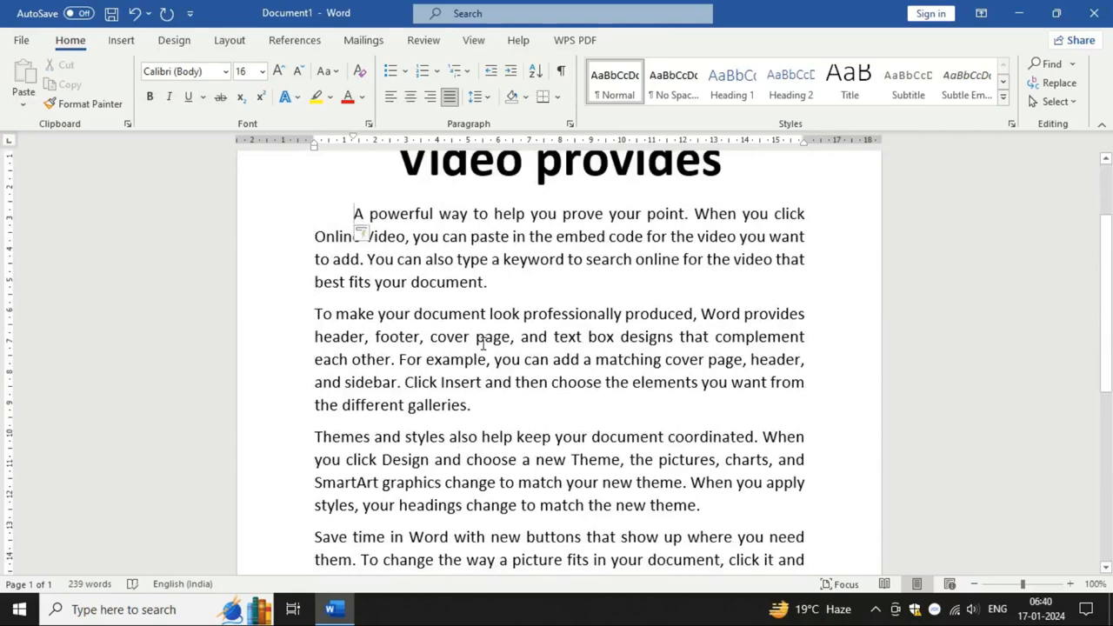
# Step: Draw a ribbon banner about 15.06 cm wide and 3.23 cm high over the "Video provides" heading and widen its centre panel
pyautogui.scroll(-3, 483, 344)
pyautogui.scroll(5, 502, 408)
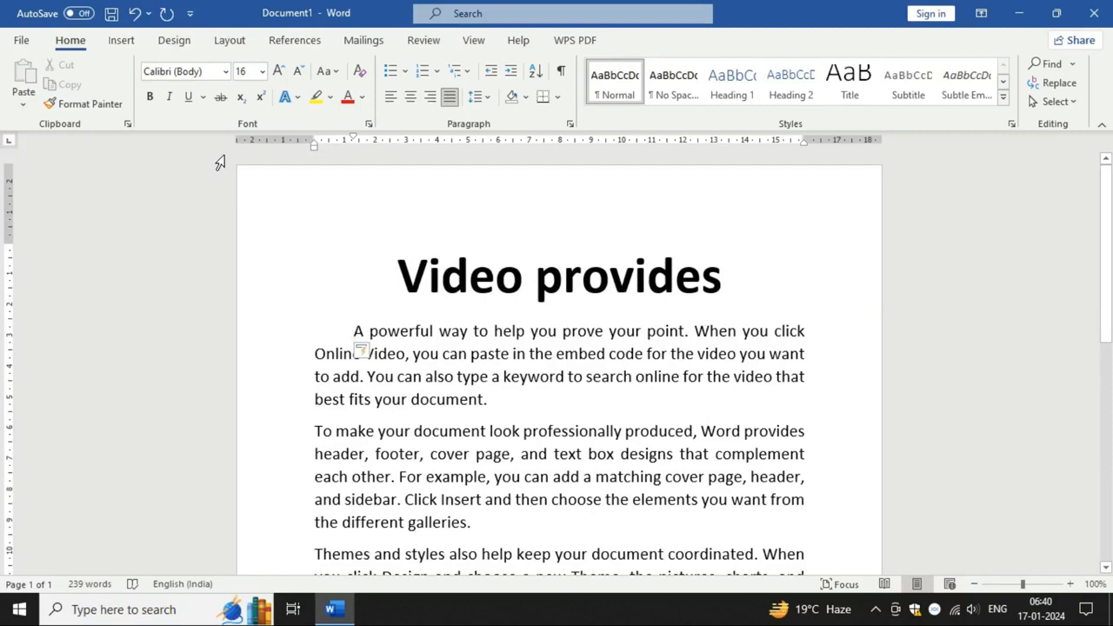
pyautogui.click(121, 40)
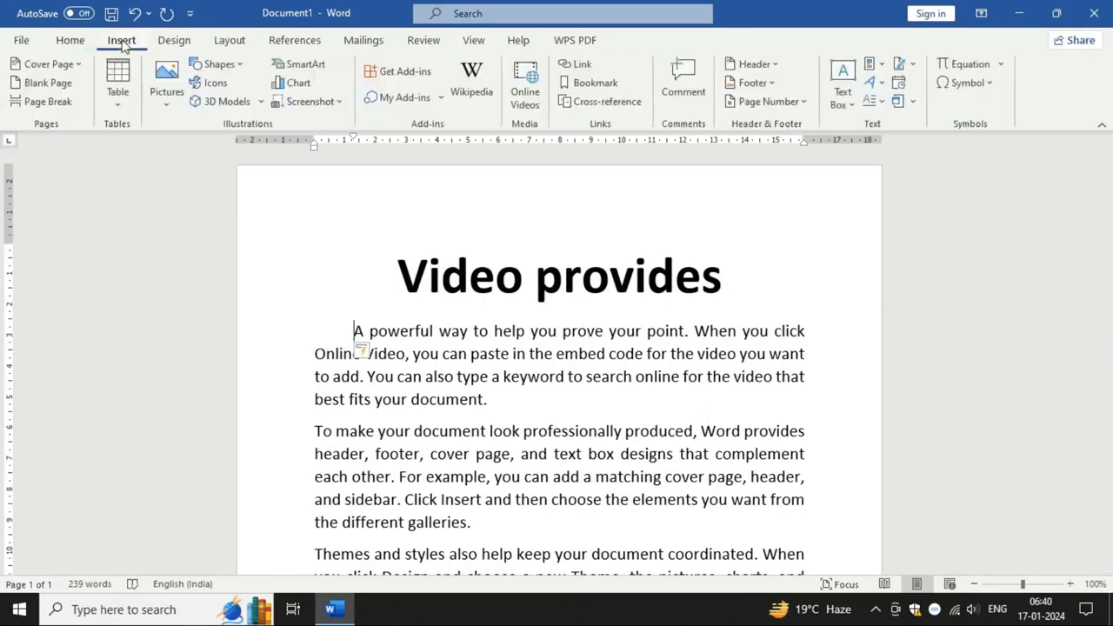
pyautogui.click(242, 69)
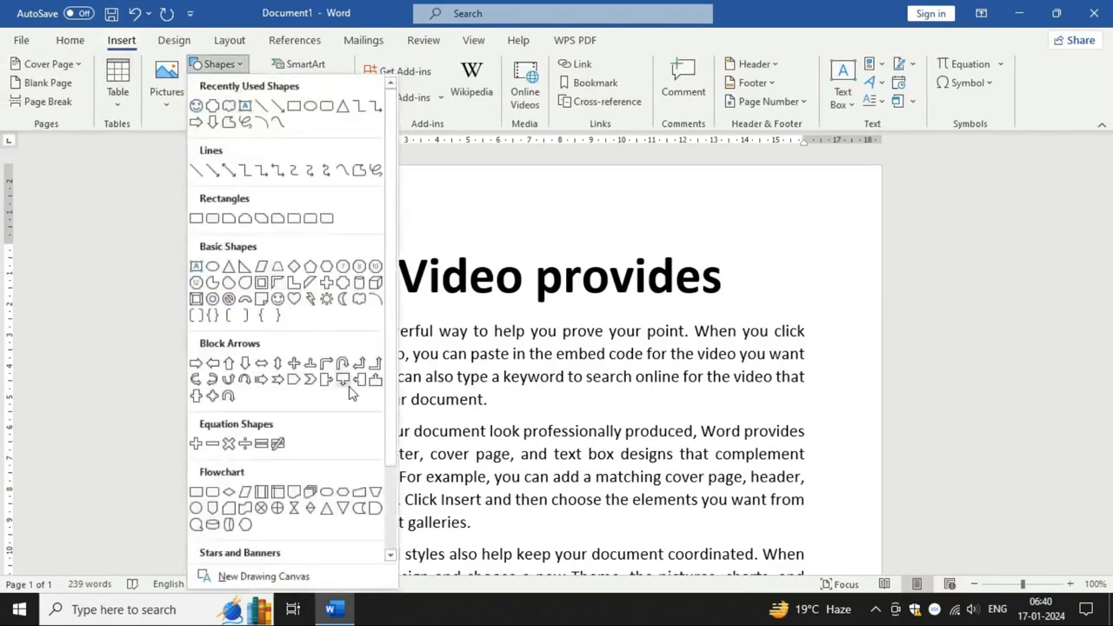
pyautogui.scroll(-2, 344, 390)
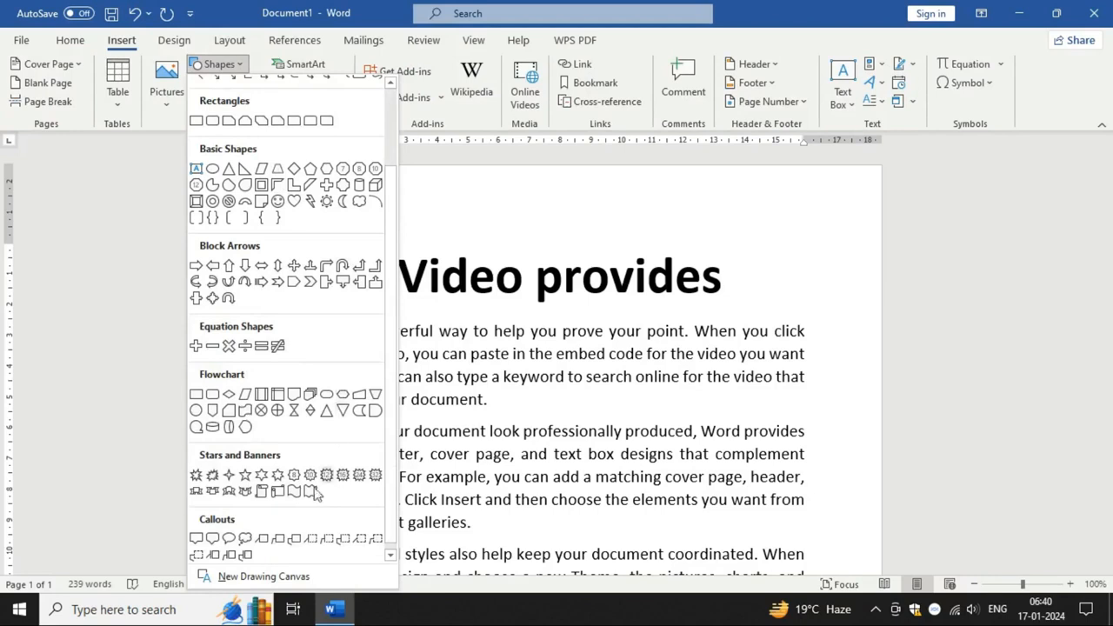
pyautogui.click(213, 492)
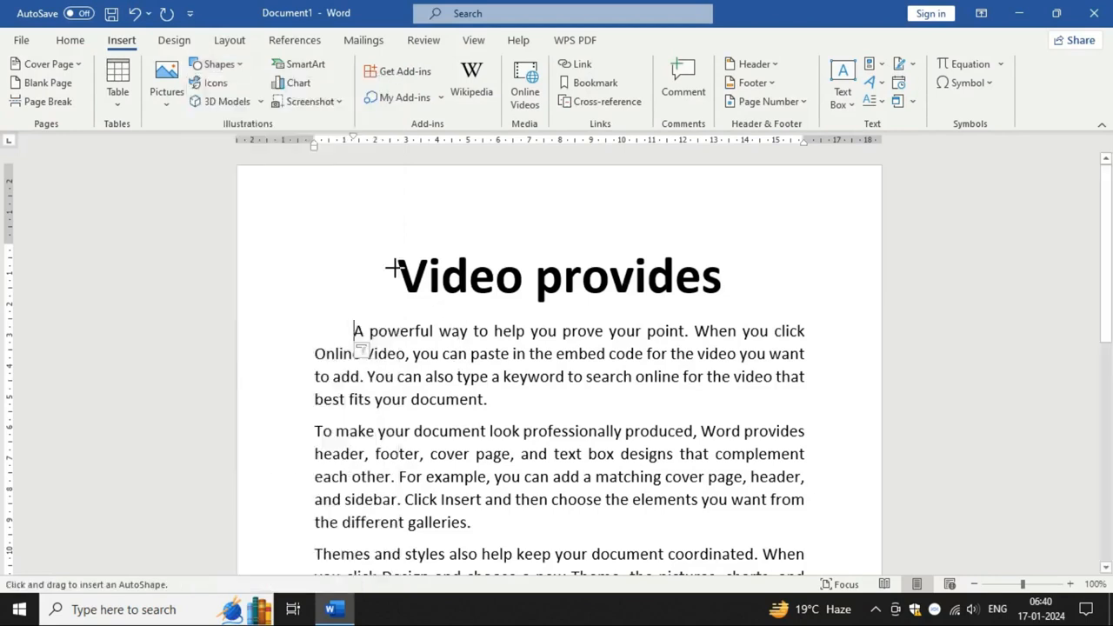
pyautogui.moveTo(333, 226); pyautogui.dragTo(798, 326)
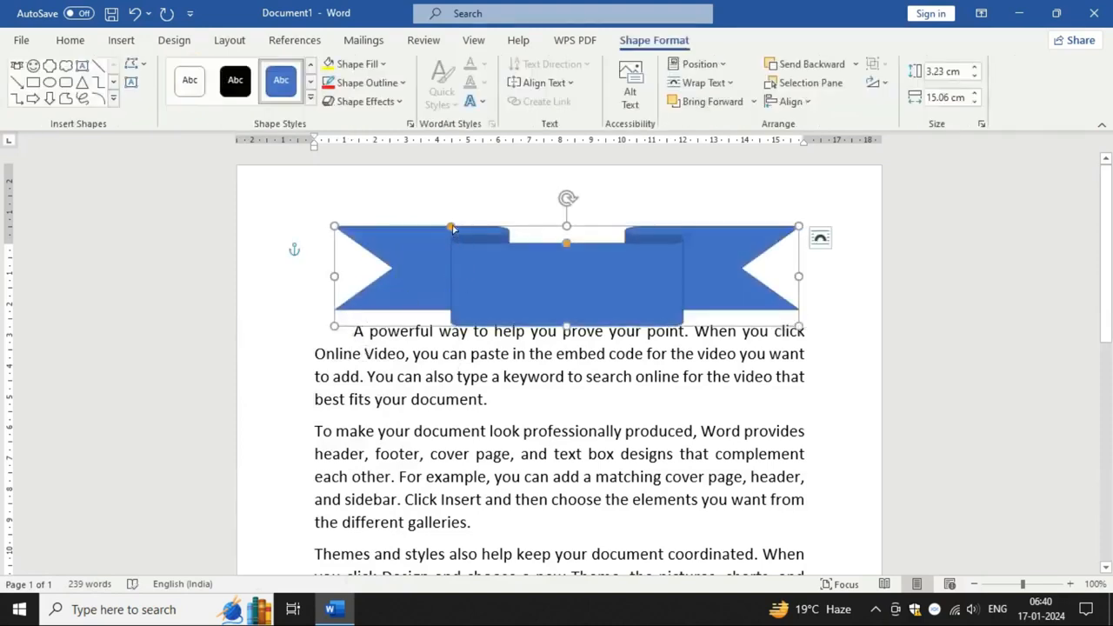
pyautogui.moveTo(450, 228); pyautogui.dragTo(349, 238)
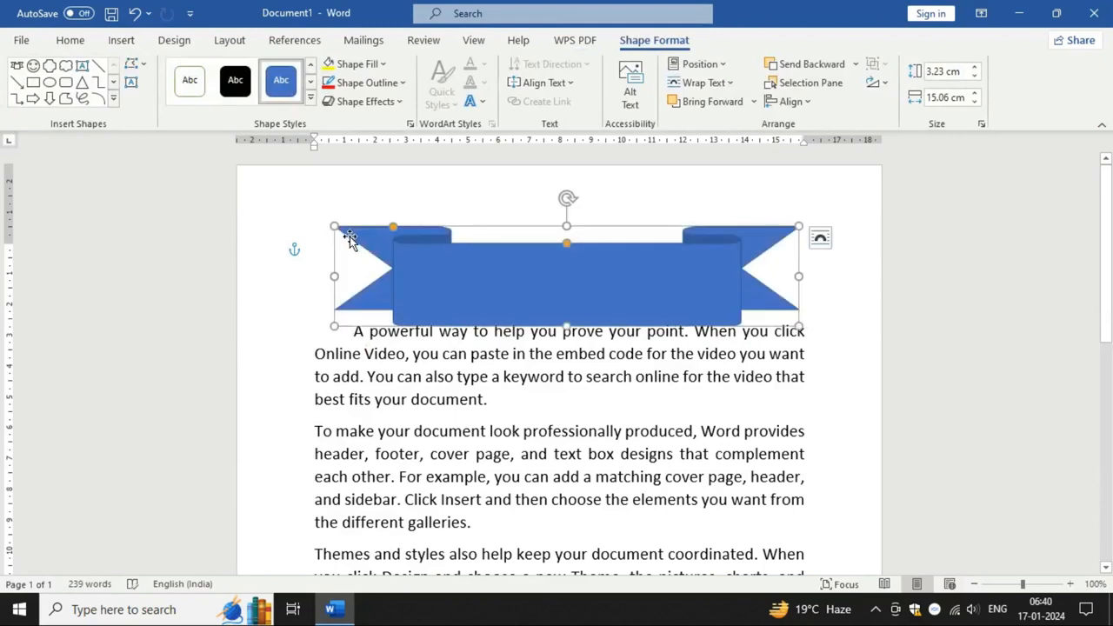
# Step: Fill the ribbon banner with standard yellow and give it a red outline
pyautogui.click(383, 65)
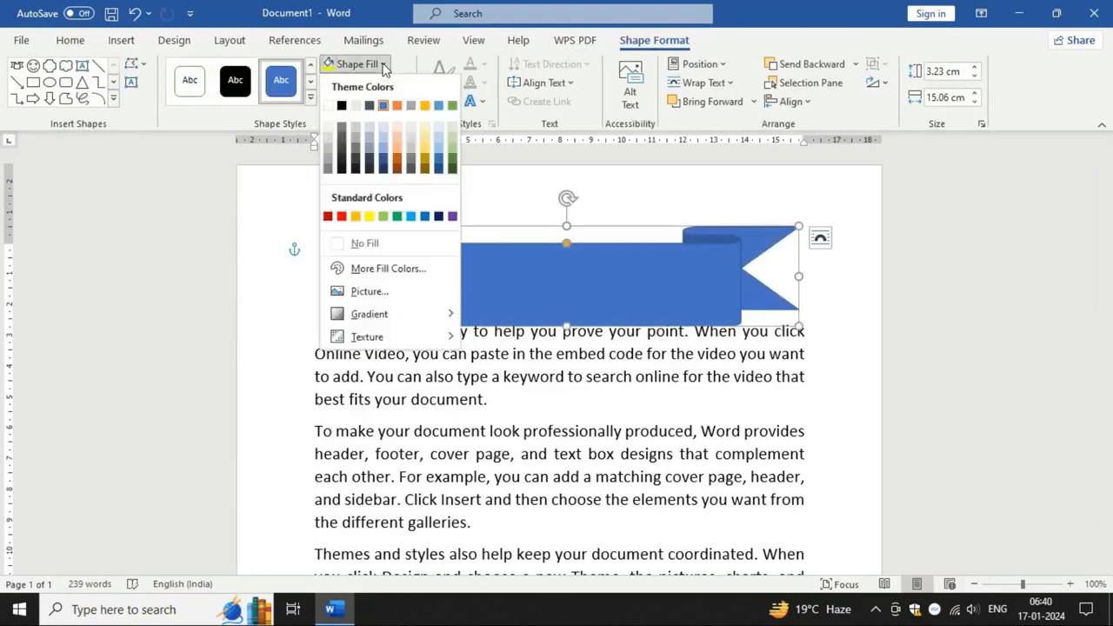
pyautogui.click(369, 218)
pyautogui.click(397, 84)
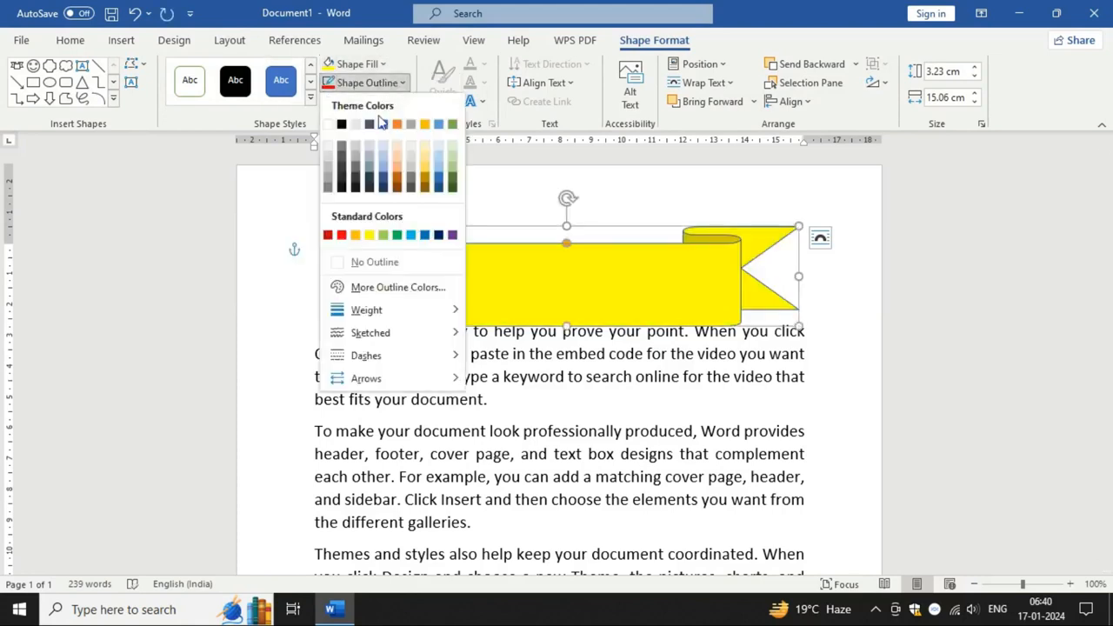
pyautogui.click(340, 234)
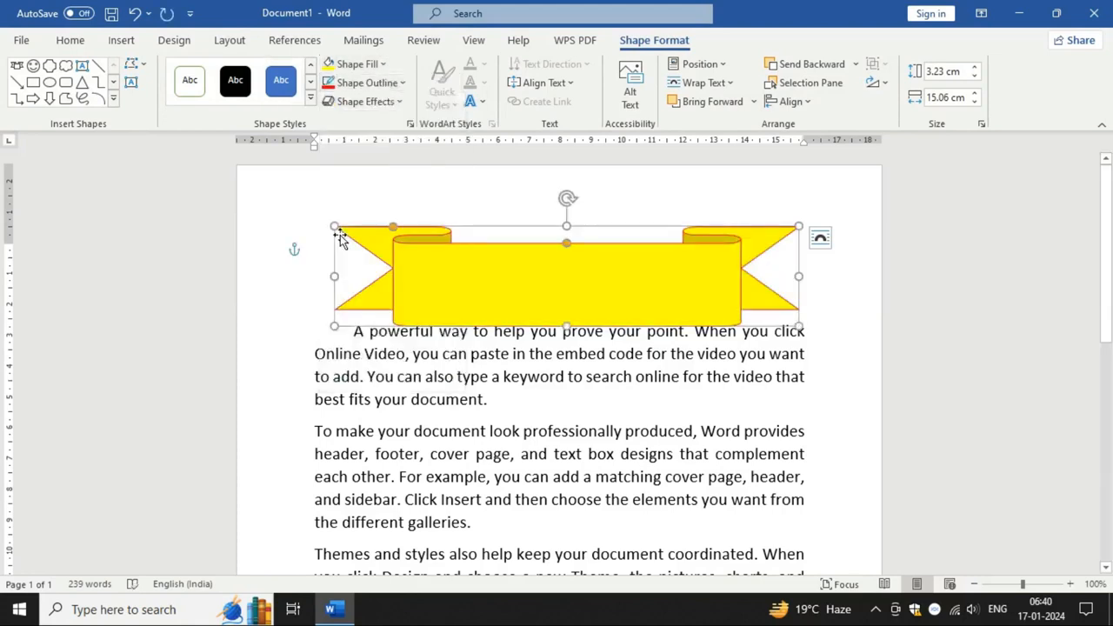
# Step: Place the ribbon banner behind the heading text and resize it to about 2.38 cm high and 15.58 cm wide
pyautogui.moveTo(566, 327); pyautogui.dragTo(569, 299)
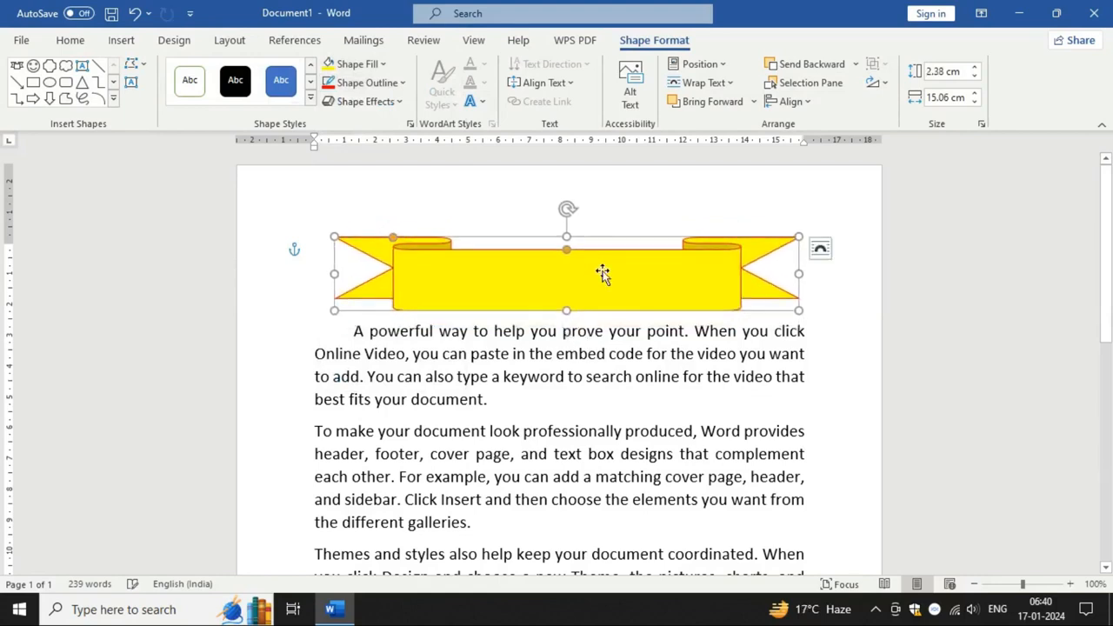
pyautogui.click(729, 82)
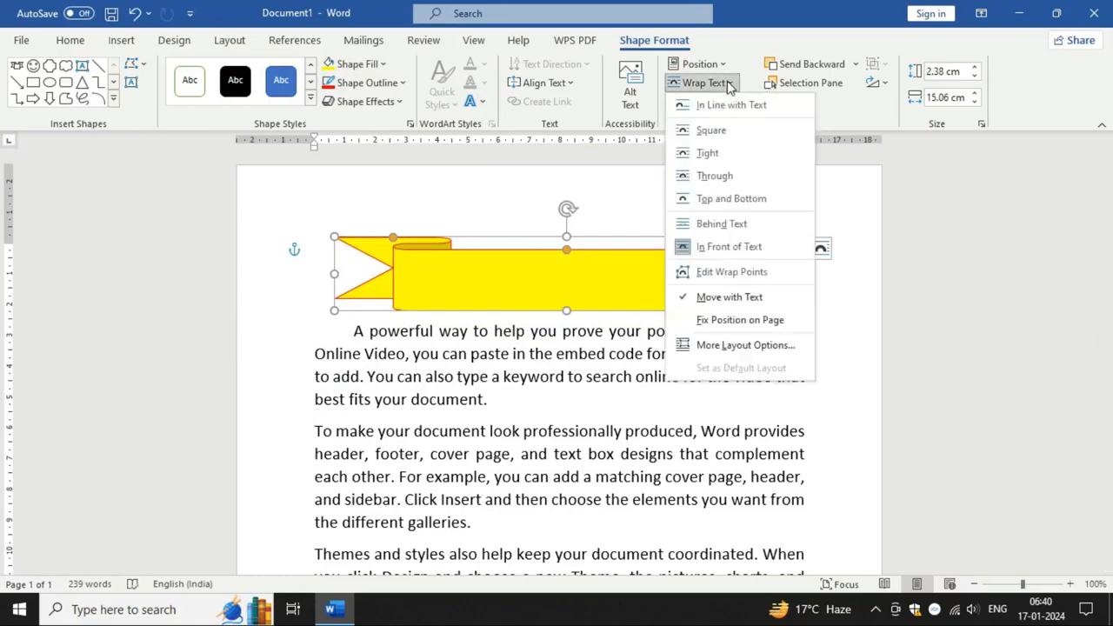
pyautogui.click(709, 224)
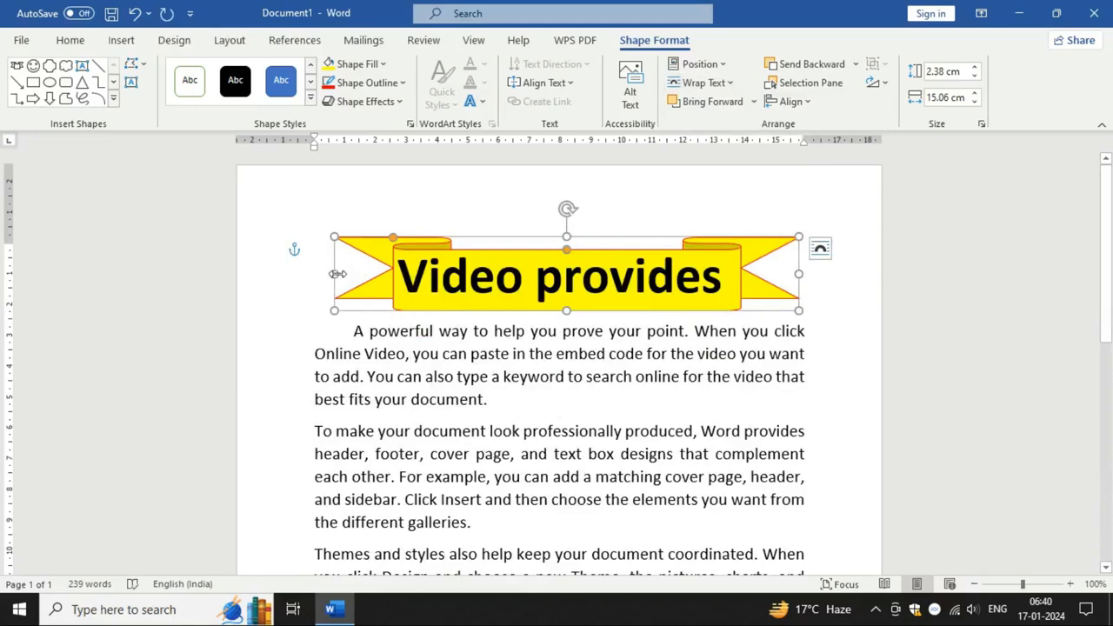
pyautogui.moveTo(337, 273); pyautogui.dragTo(318, 273)
pyautogui.scroll(-2, 491, 307)
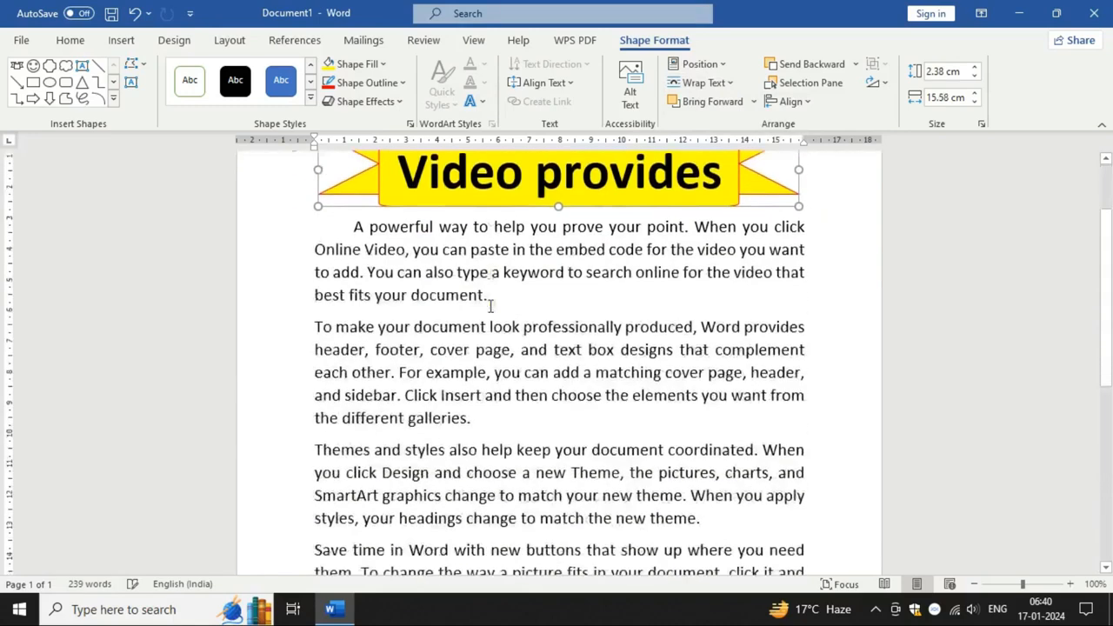
pyautogui.scroll(-2, 500, 322)
pyautogui.scroll(3, 509, 333)
pyautogui.click(622, 353)
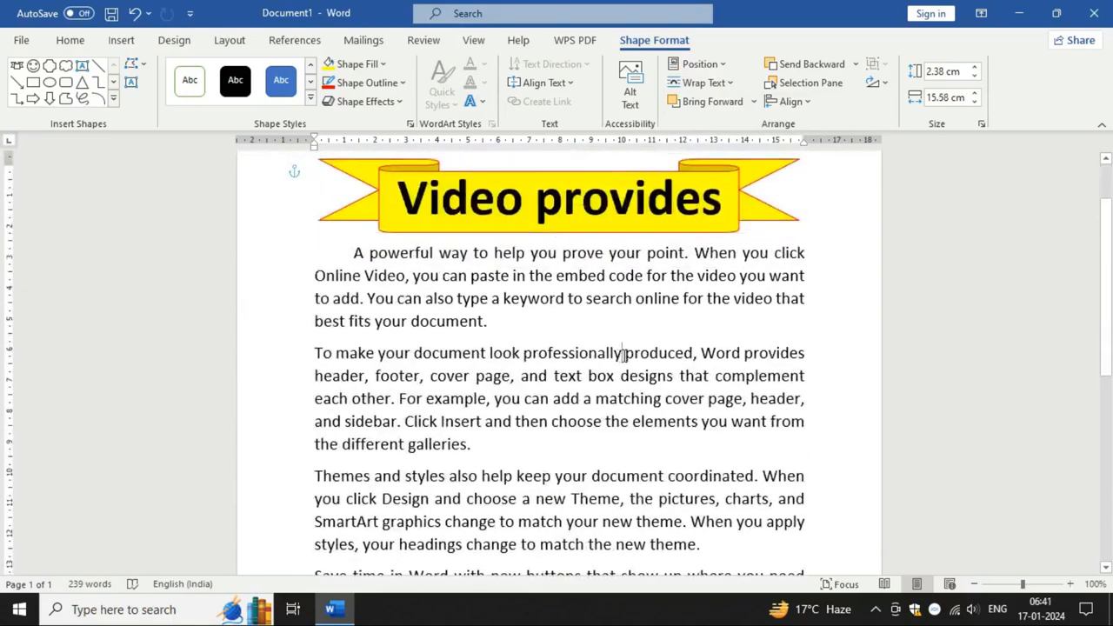
# Step: Draw a rectangle with rounded diagonal corners over the body text, about 17.15 cm wide and 17.62 cm high
pyautogui.click(121, 40)
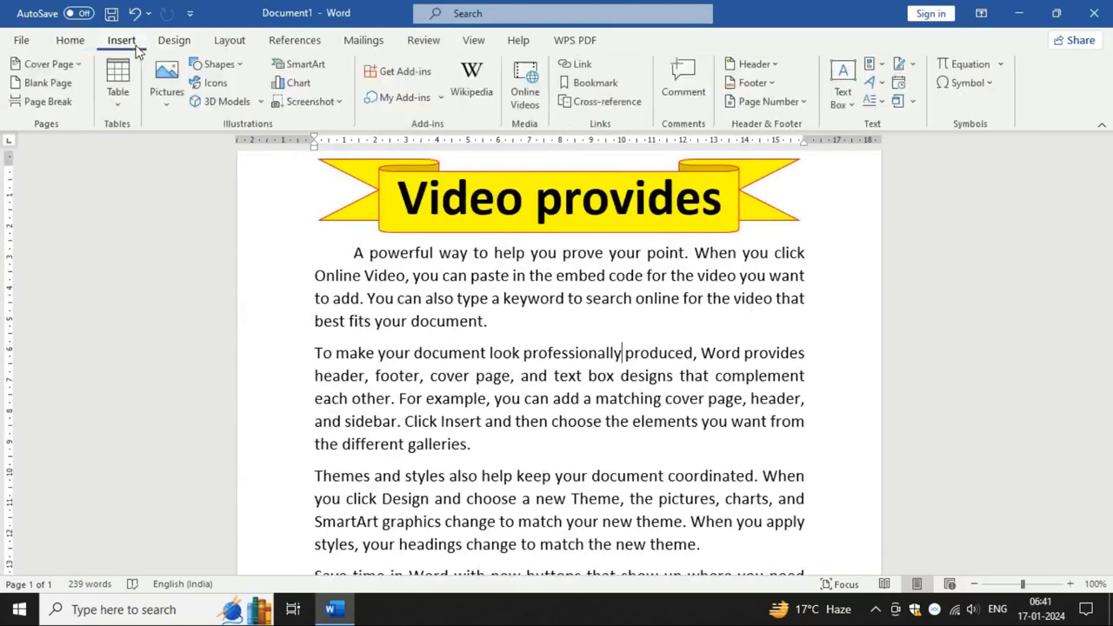
pyautogui.click(244, 67)
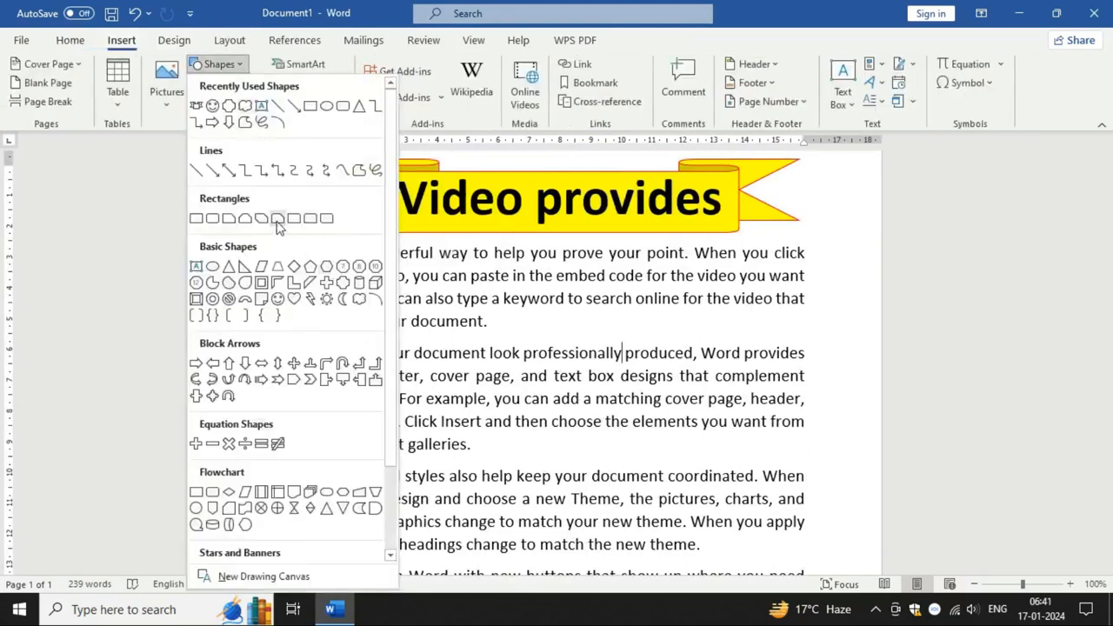
pyautogui.click(325, 219)
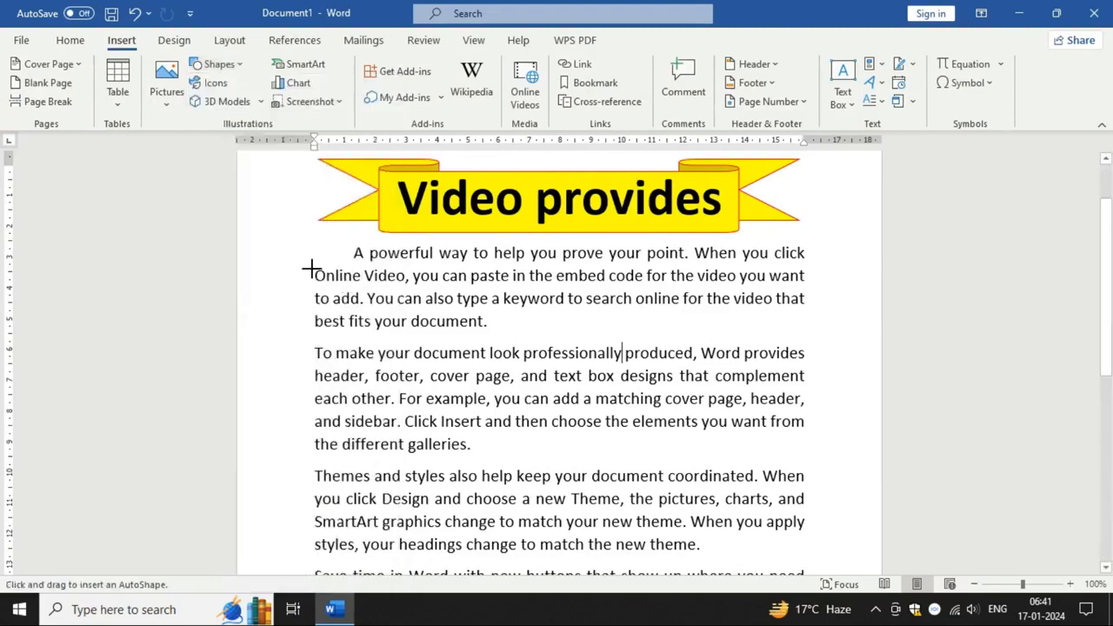
pyautogui.moveTo(283, 244); pyautogui.dragTo(810, 565)
pyautogui.scroll(-3, 733, 496)
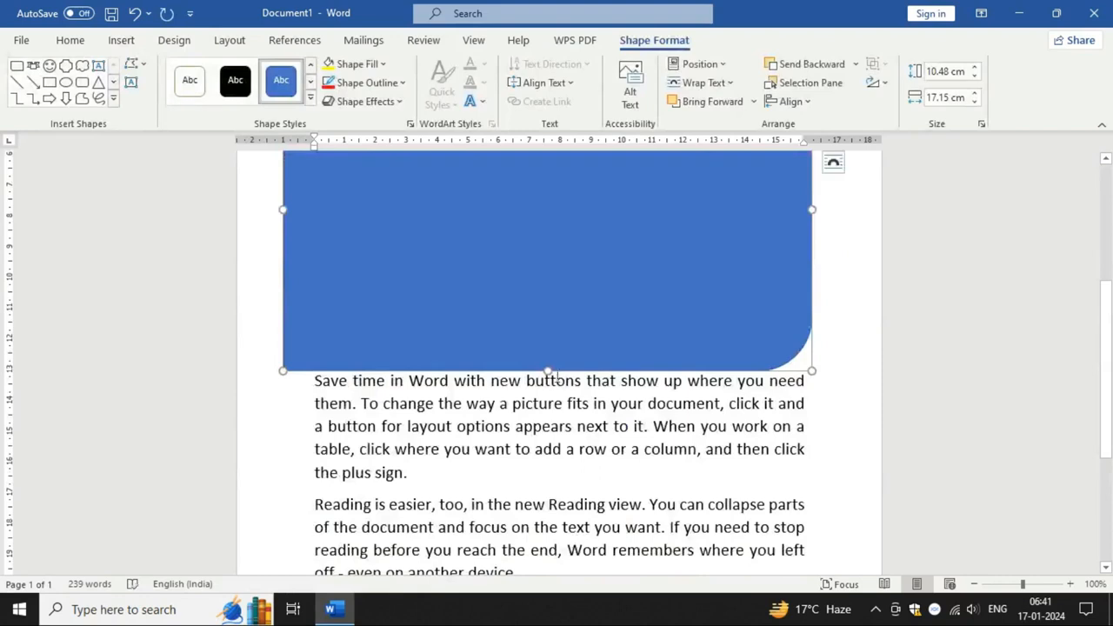
pyautogui.moveTo(545, 371); pyautogui.dragTo(579, 505)
pyautogui.scroll(-3, 579, 504)
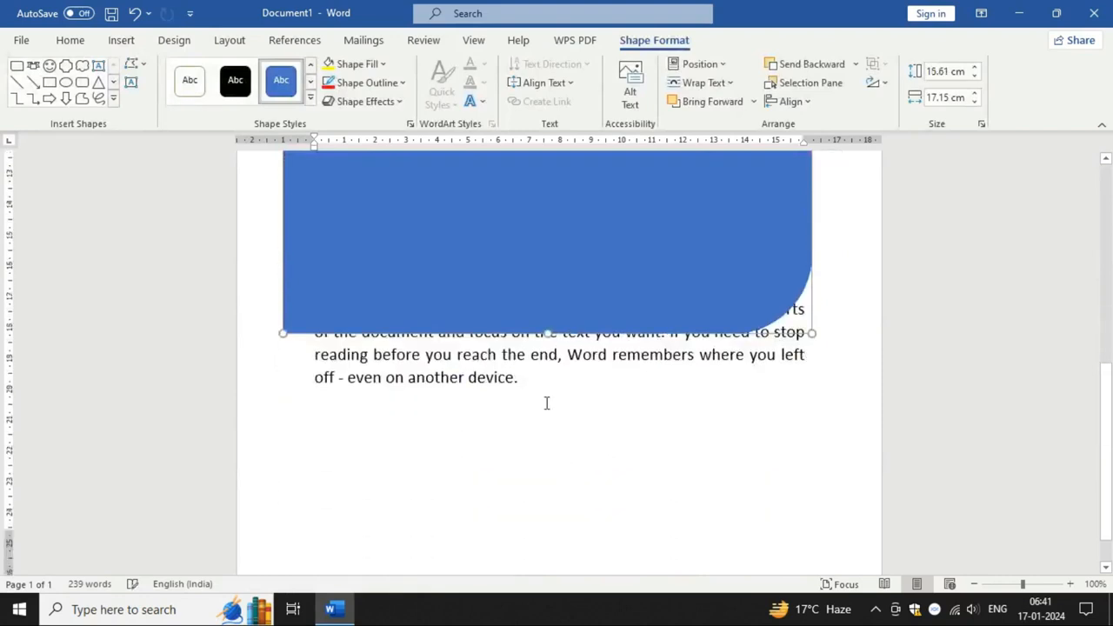
pyautogui.moveTo(546, 333); pyautogui.dragTo(551, 396)
# Step: Reduce the rectangle's corner rounding slightly and extend its upper edge over the banner to a height of about 18.67 cm
pyautogui.scroll(5, 551, 395)
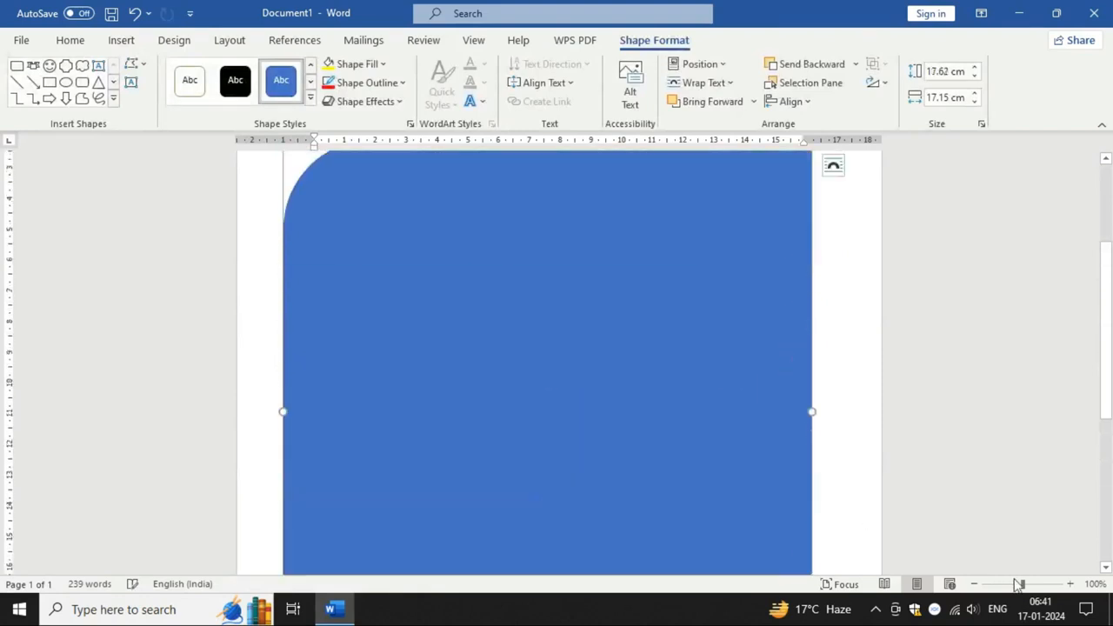
pyautogui.click(1002, 585)
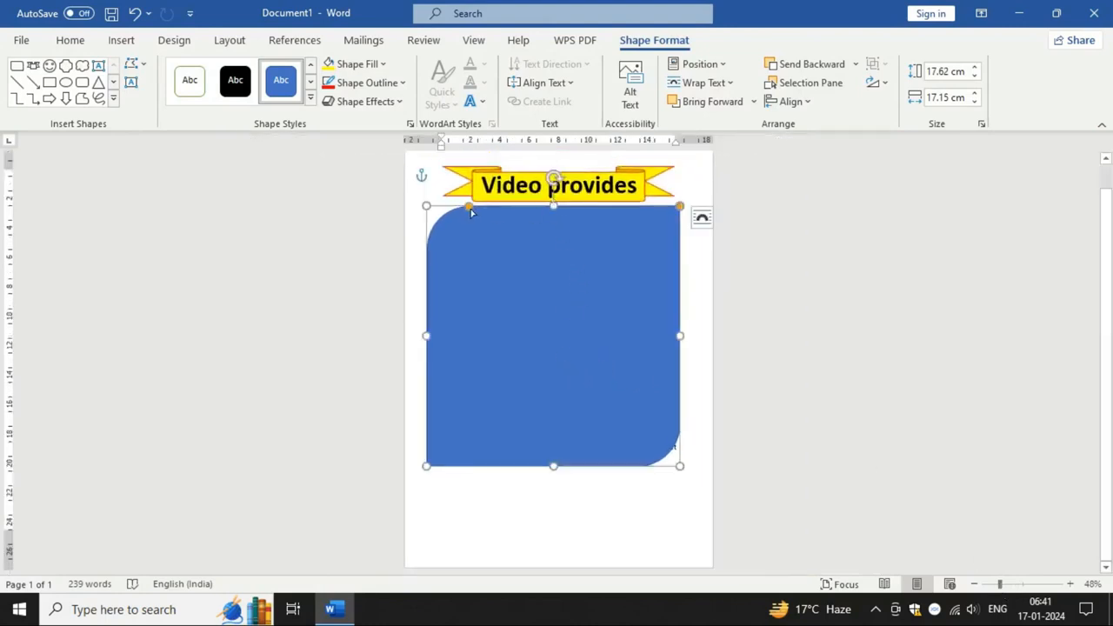
pyautogui.moveTo(471, 212); pyautogui.dragTo(474, 214)
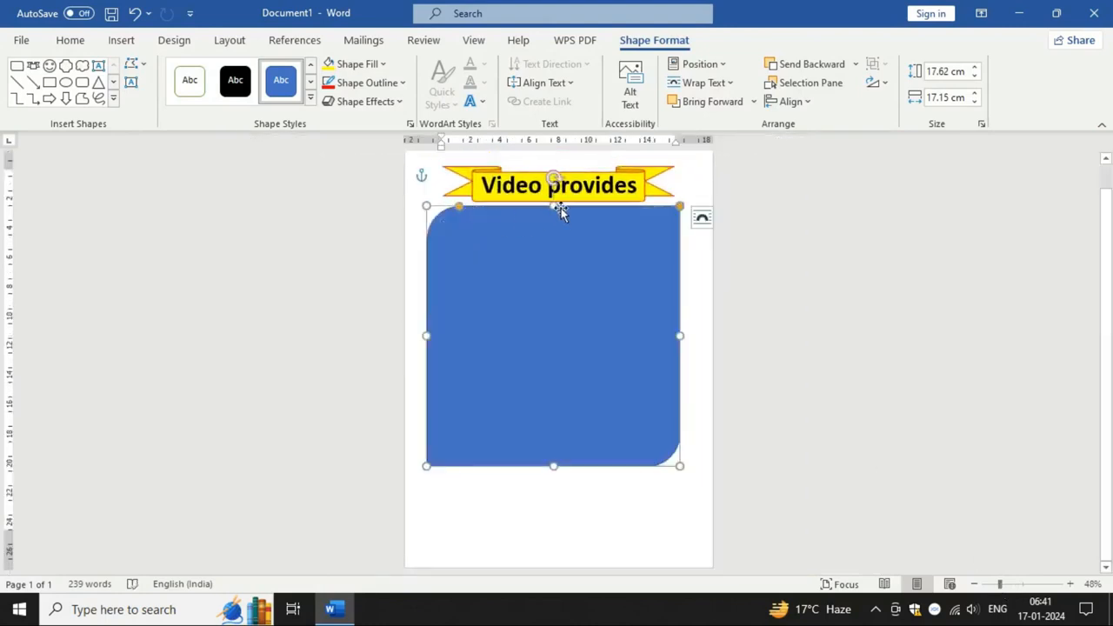
pyautogui.moveTo(552, 207); pyautogui.dragTo(553, 191)
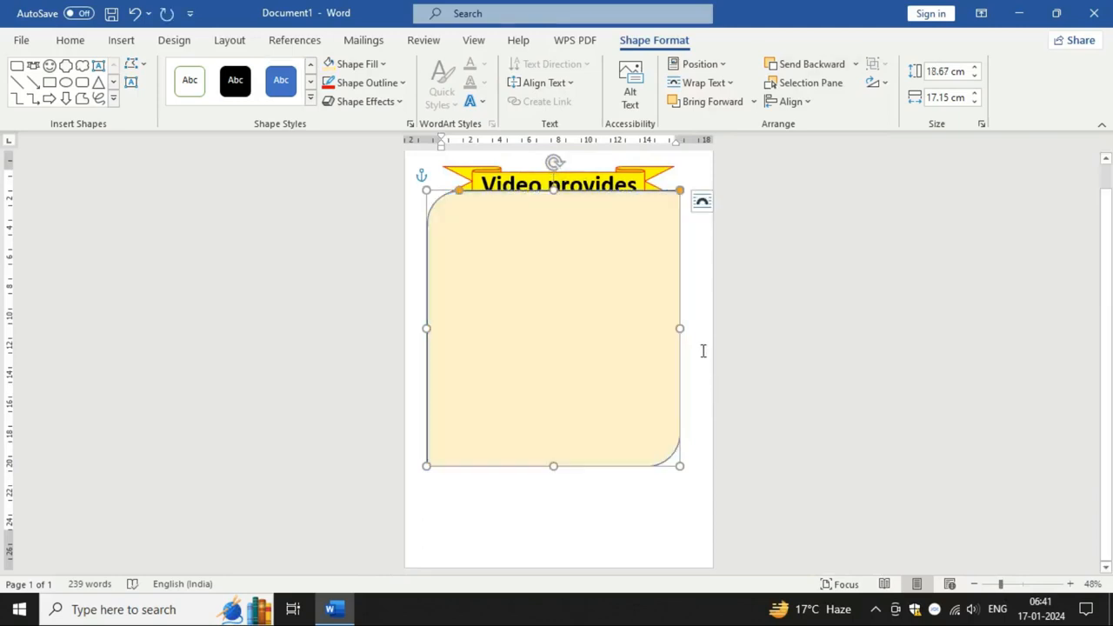
# Step: Place the rounded rectangle behind the body text and enlarge it to about 18.99 cm high and 17.61 cm wide
pyautogui.click(702, 350)
pyautogui.click(625, 287)
pyautogui.click(654, 40)
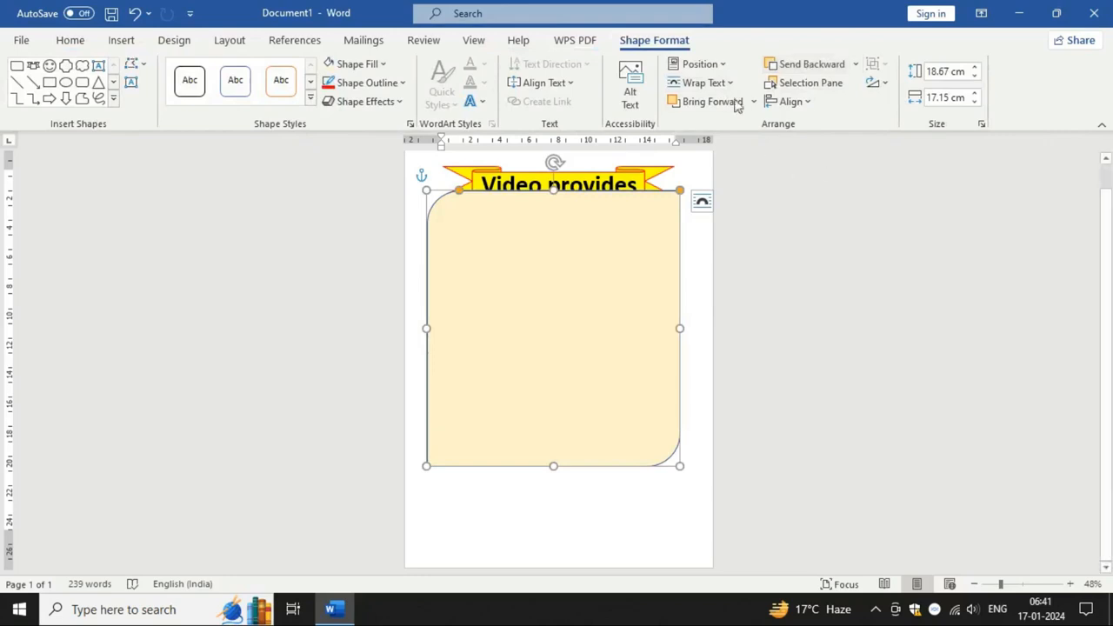
pyautogui.click(706, 83)
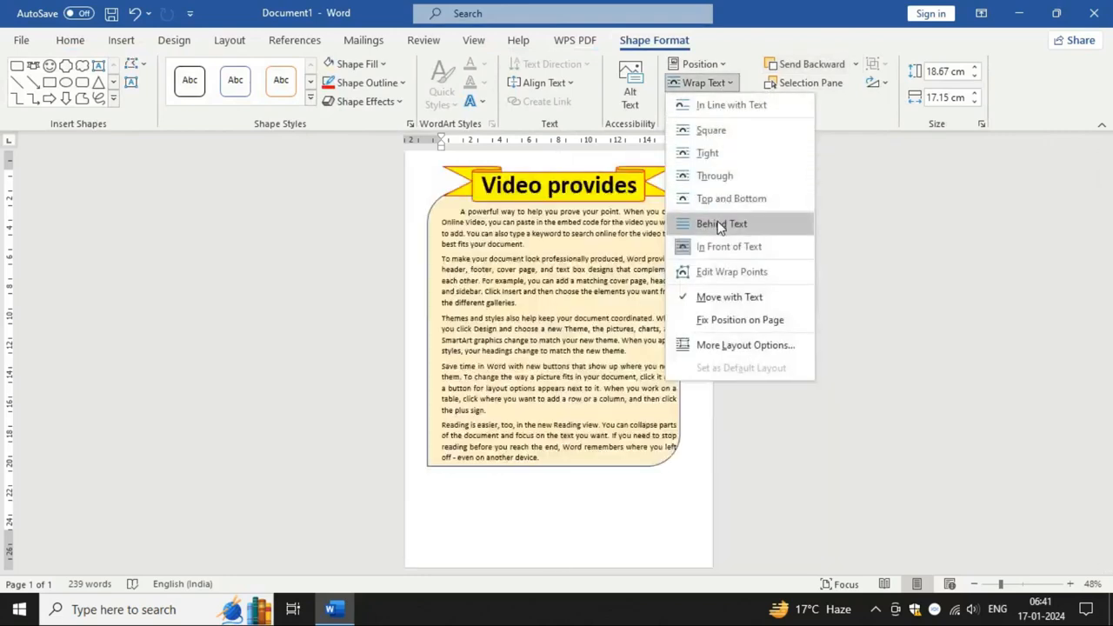
pyautogui.click(720, 225)
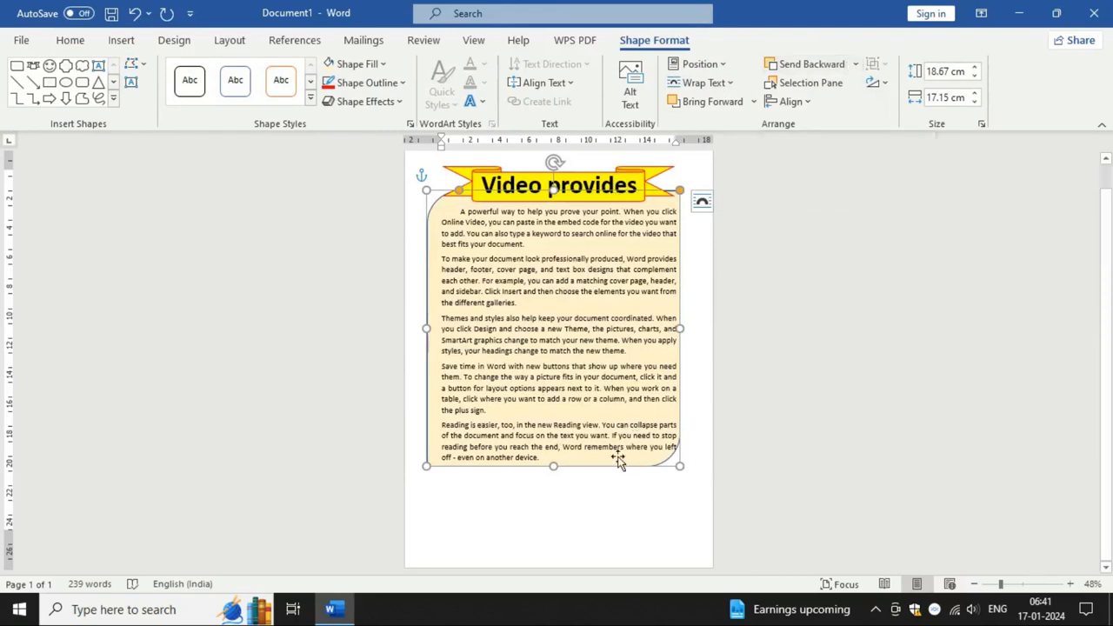
pyautogui.moveTo(554, 467); pyautogui.dragTo(553, 471)
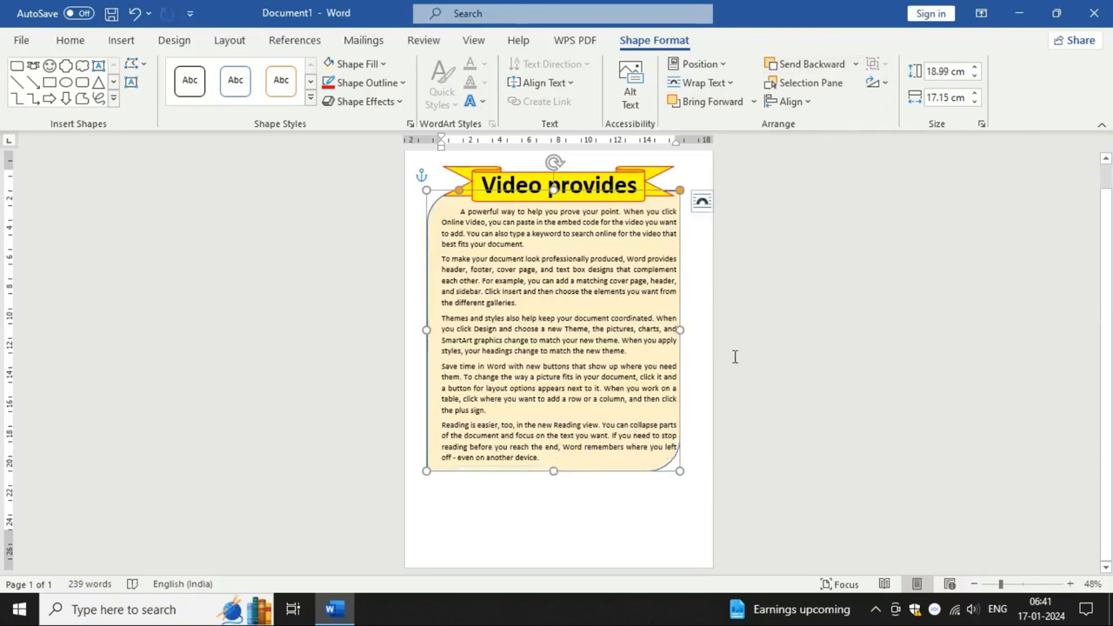
pyautogui.moveTo(679, 329); pyautogui.dragTo(687, 329)
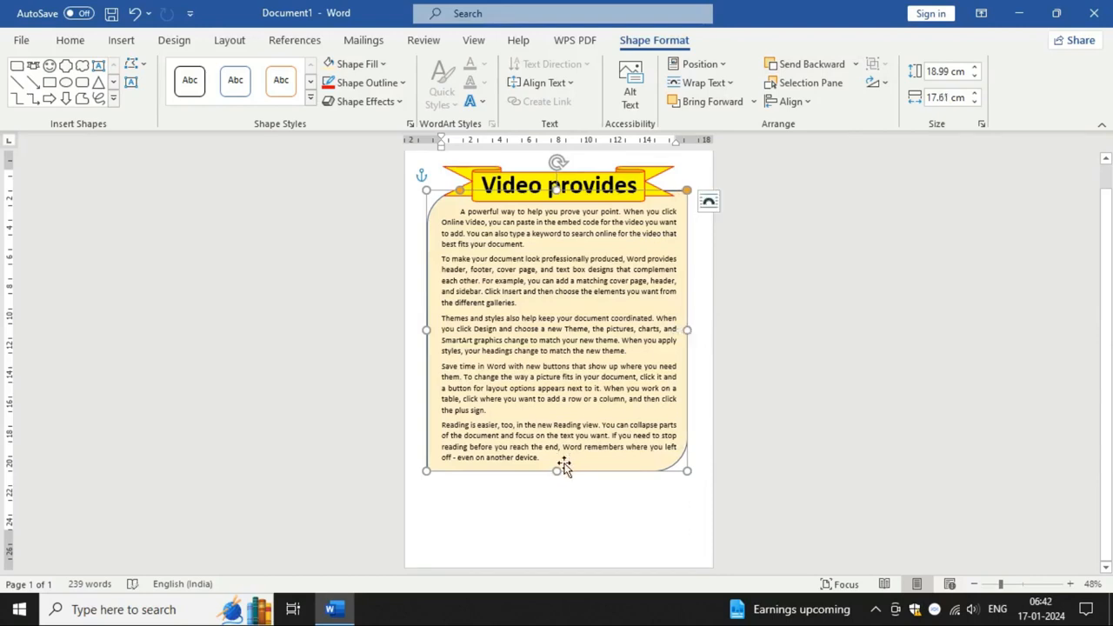
# Step: Fill the rounded rectangle behind the body text with a light blue theme colour and deselect it
pyautogui.click(356, 64)
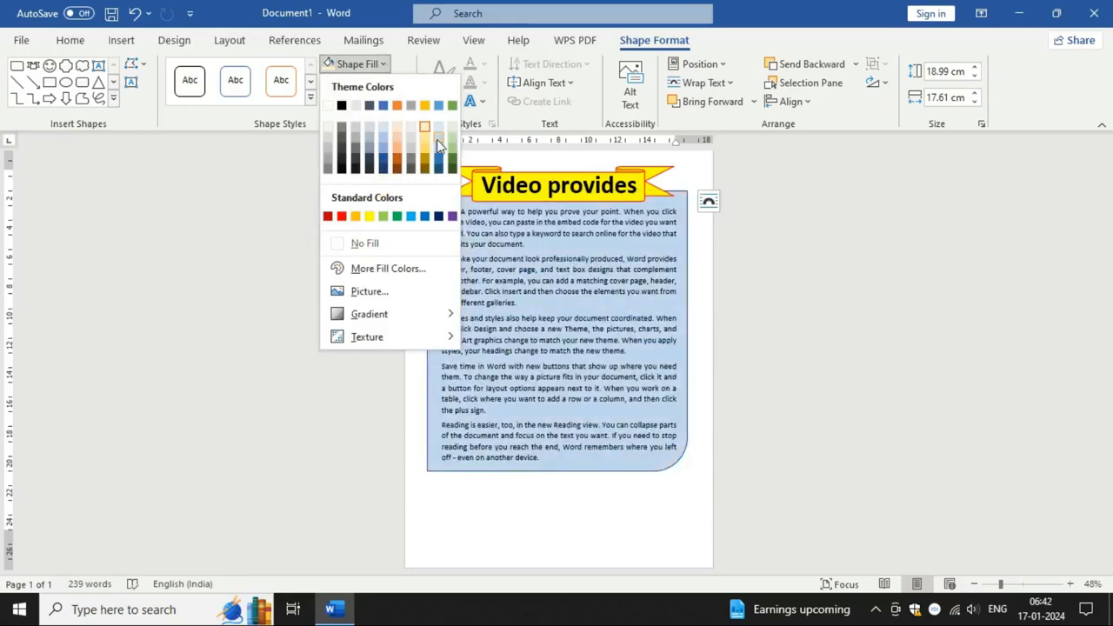
pyautogui.click(437, 139)
pyautogui.click(1010, 585)
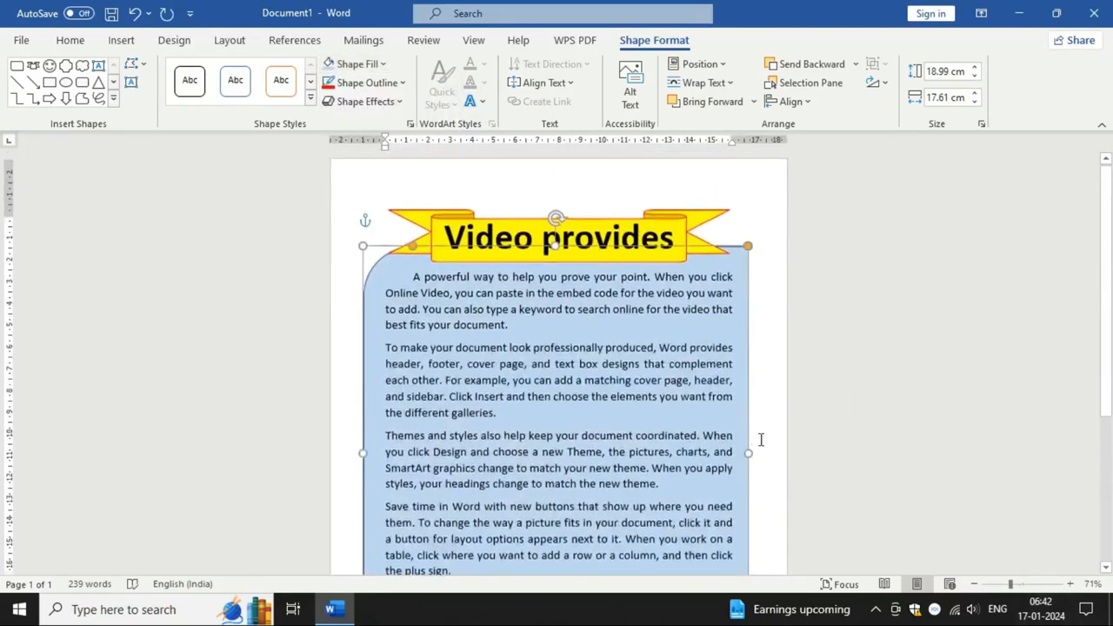
pyautogui.scroll(-5, 758, 441)
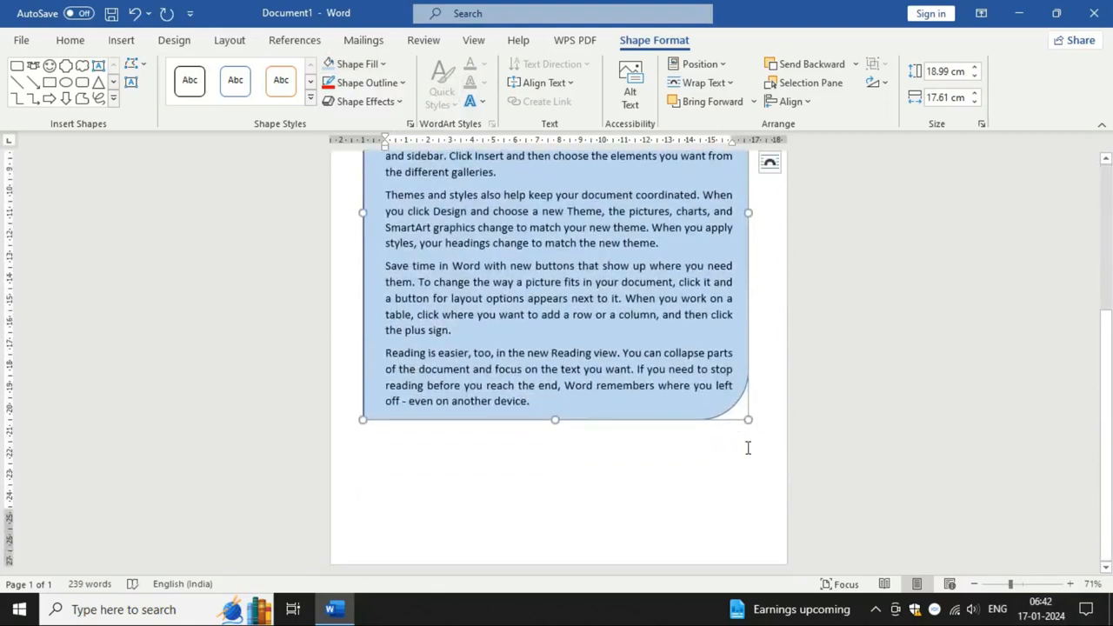
pyautogui.click(709, 481)
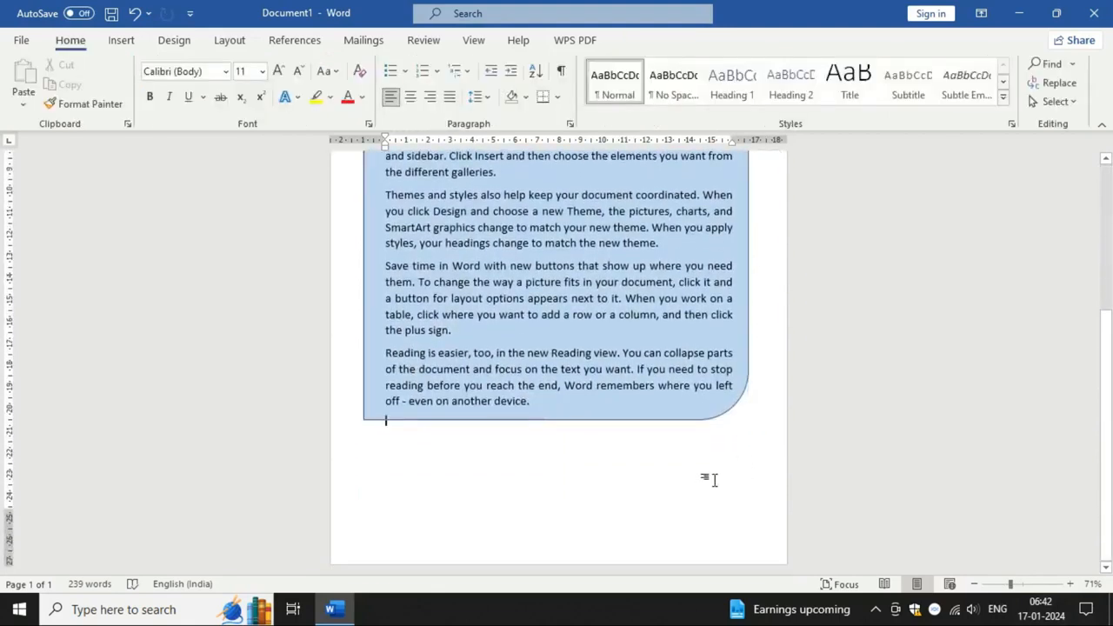